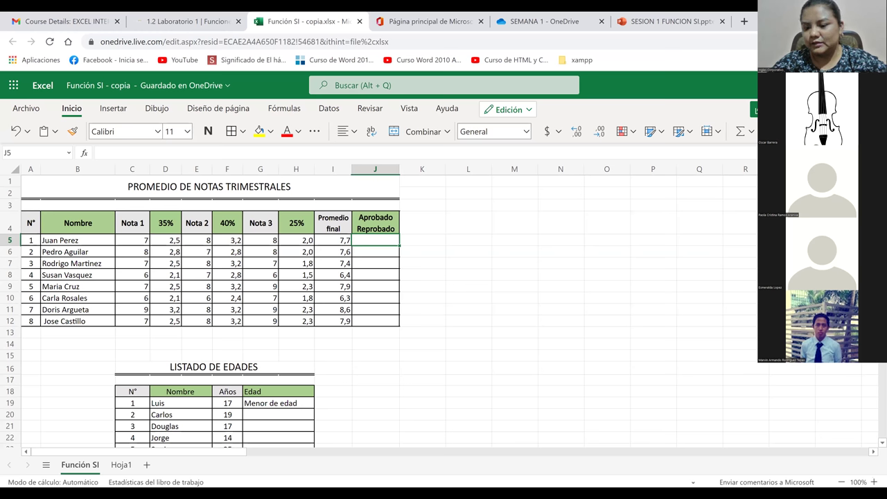
# Start a SI formula in J5 that tests whether the first student's final average meets I5>=8.
pyautogui.press('F2')
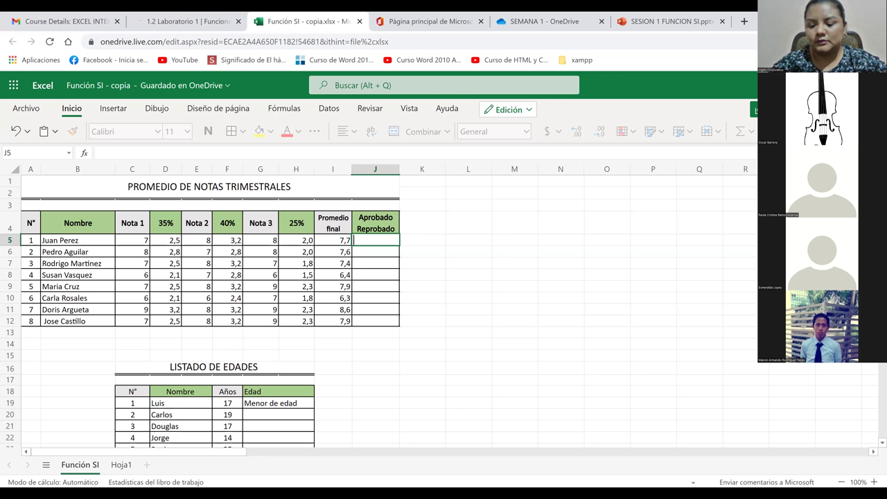
pyautogui.write('=')
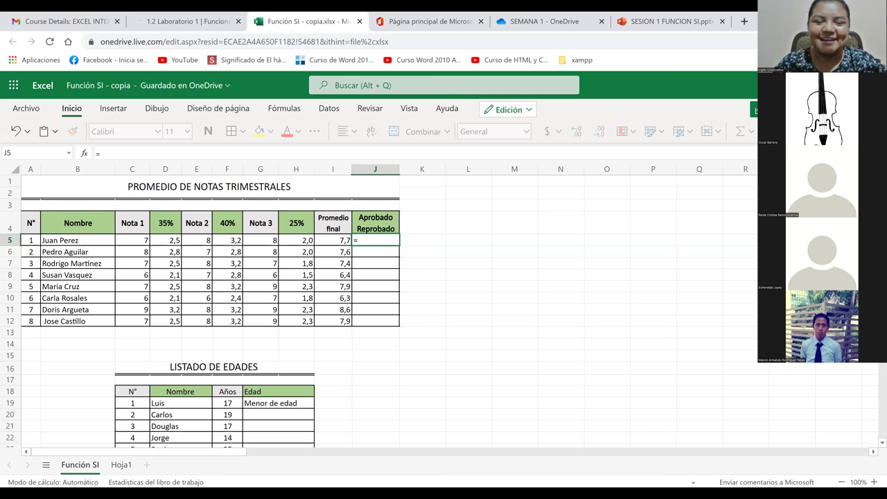
pyautogui.write('si')
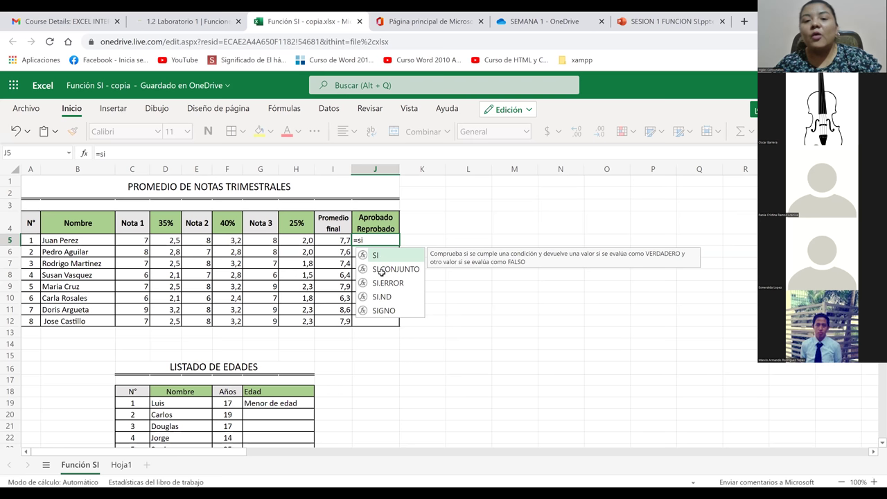
pyautogui.press('Tab')
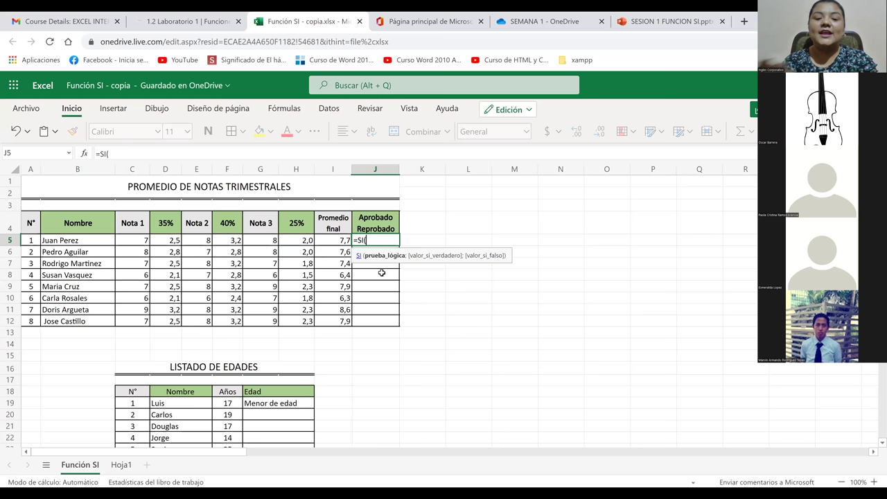
pyautogui.click(338, 242)
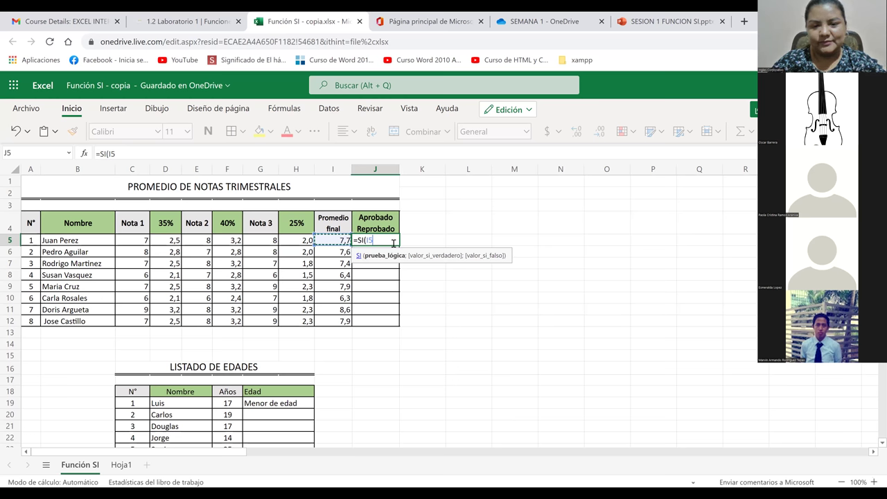
pyautogui.write('>=')
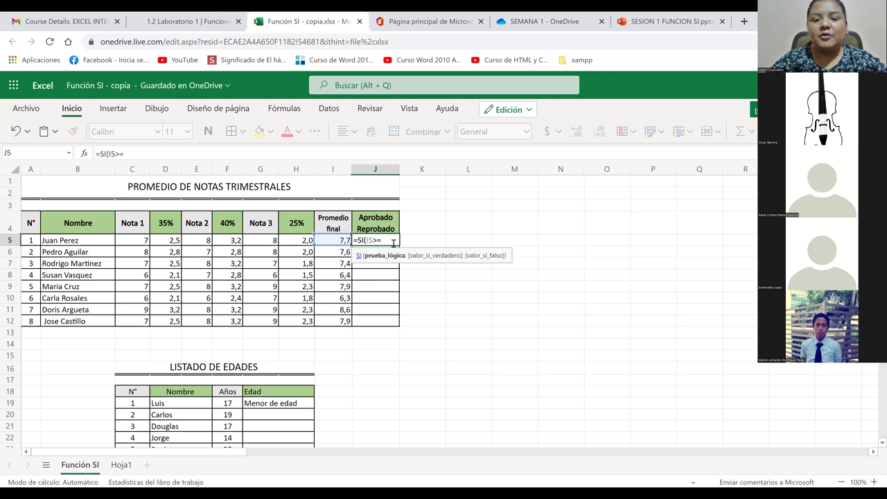
pyautogui.write('8')
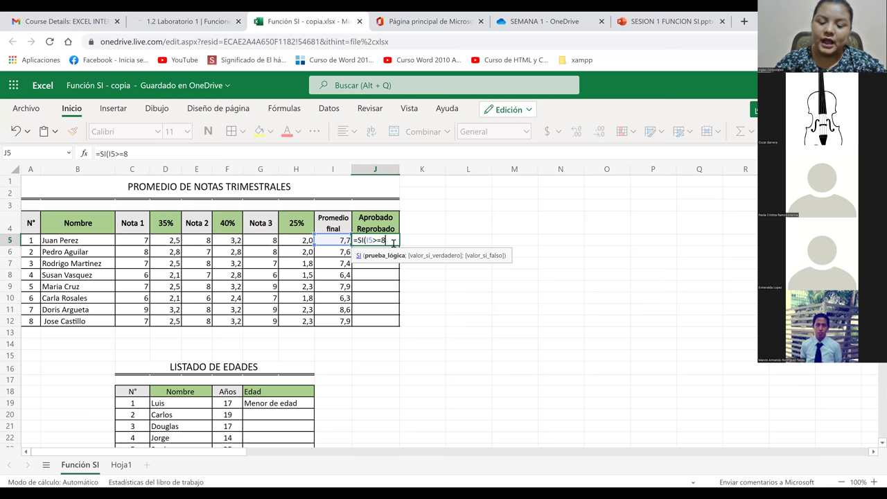
pyautogui.write(';')
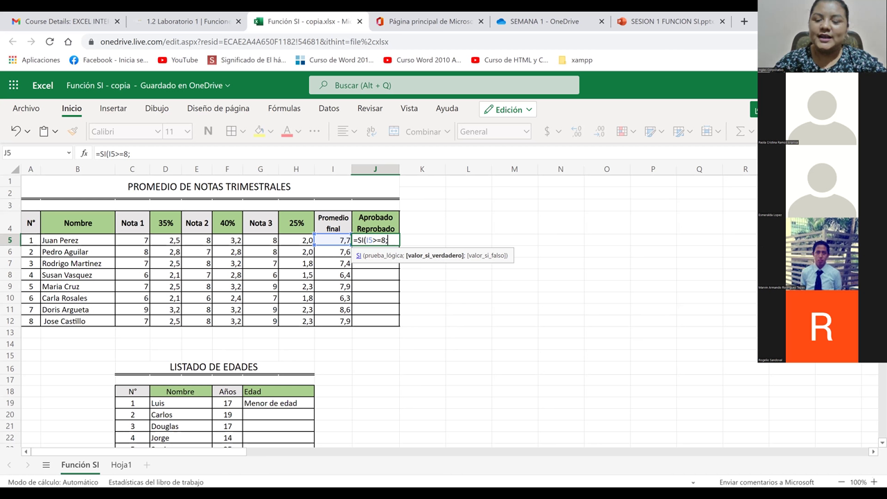
# Complete the J5 formula with "Aprobado" as the true value and "Reprobado" as the false value.
pyautogui.write('"')
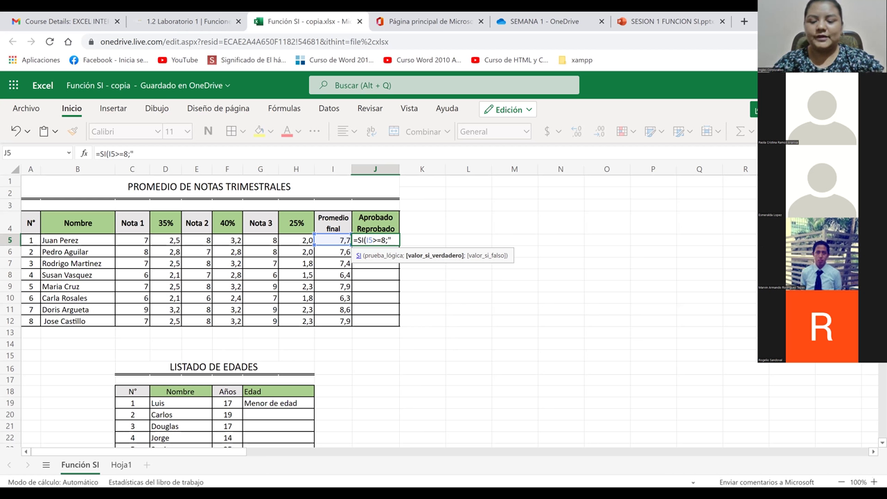
pyautogui.write('A')
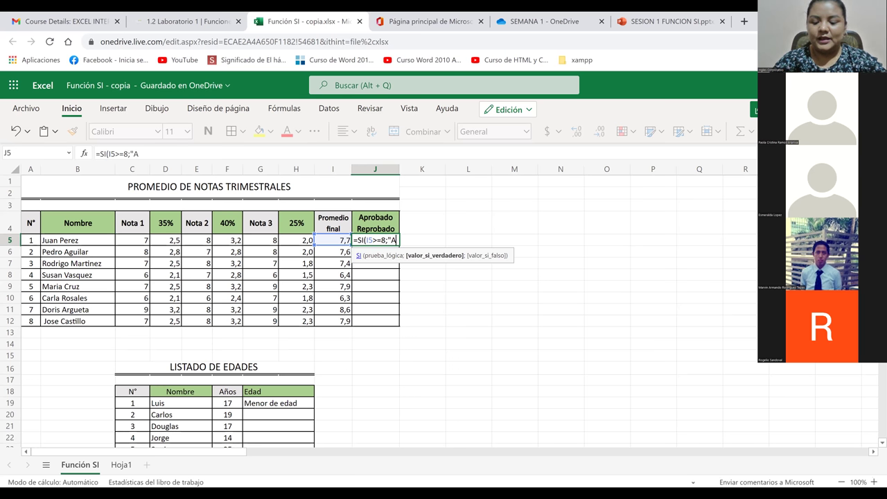
pyautogui.write('probado')
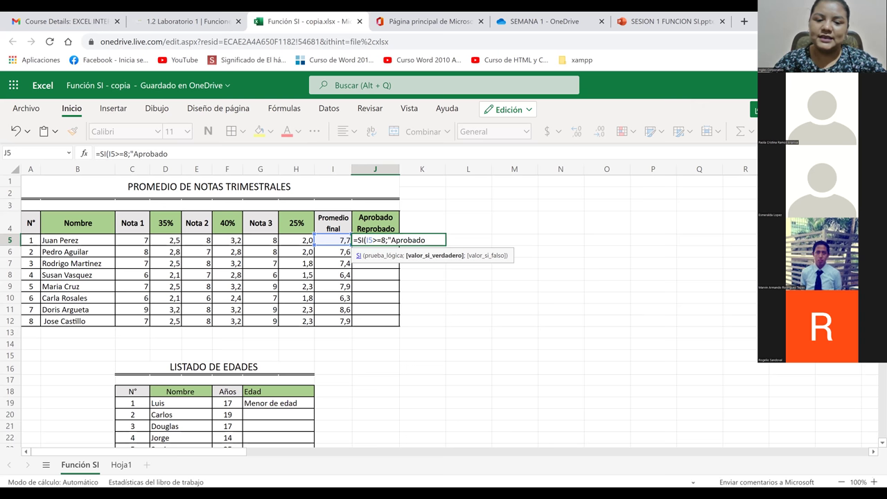
pyautogui.write('"')
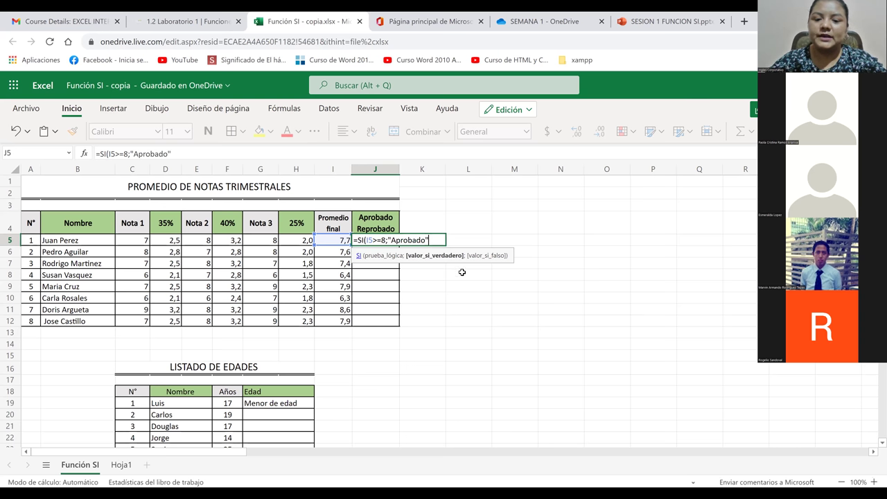
pyautogui.write(';')
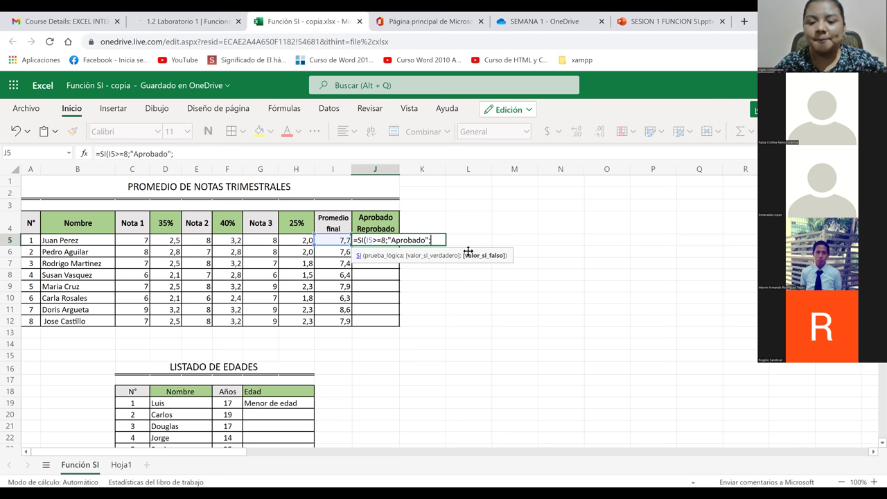
pyautogui.write('"')
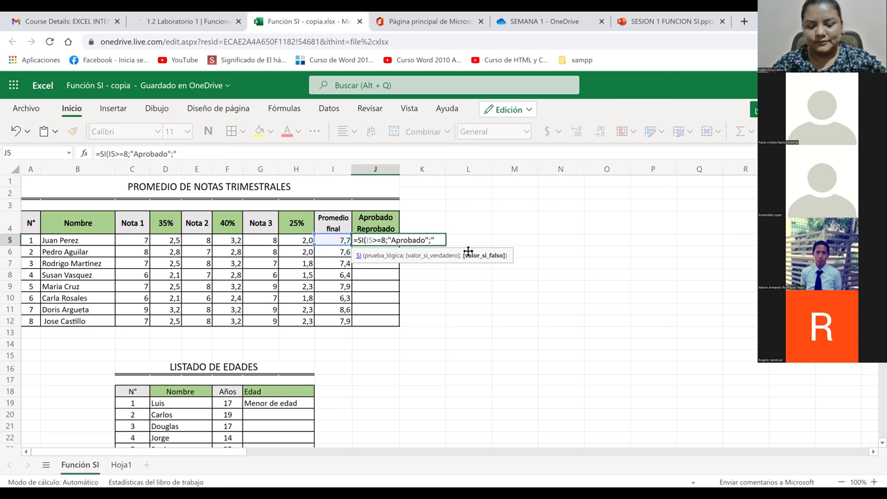
pyautogui.write('Reprobado')
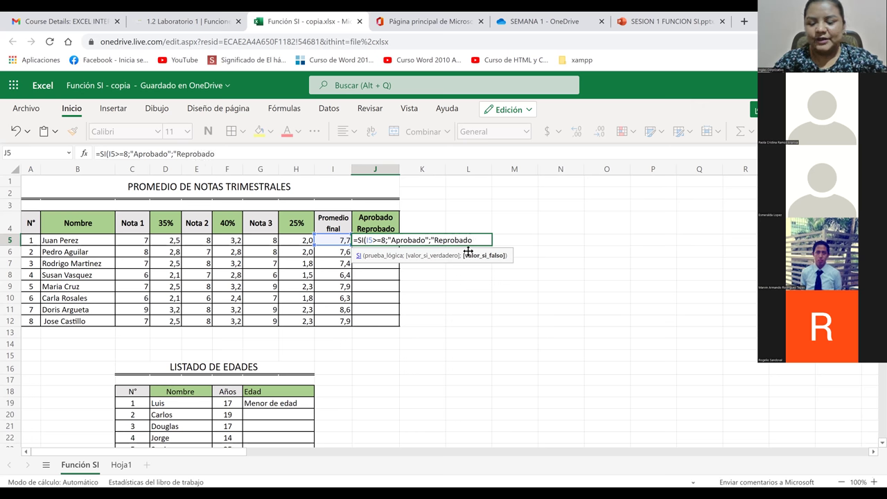
pyautogui.write('")')
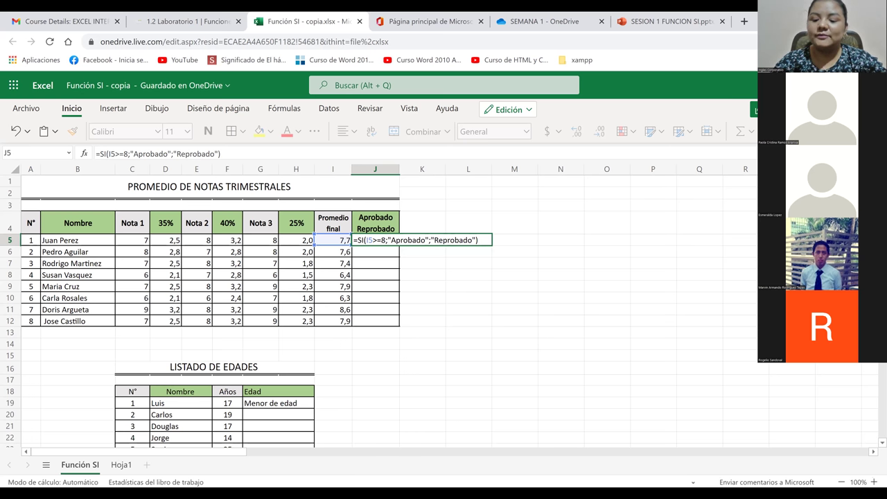
pyautogui.press('Return')
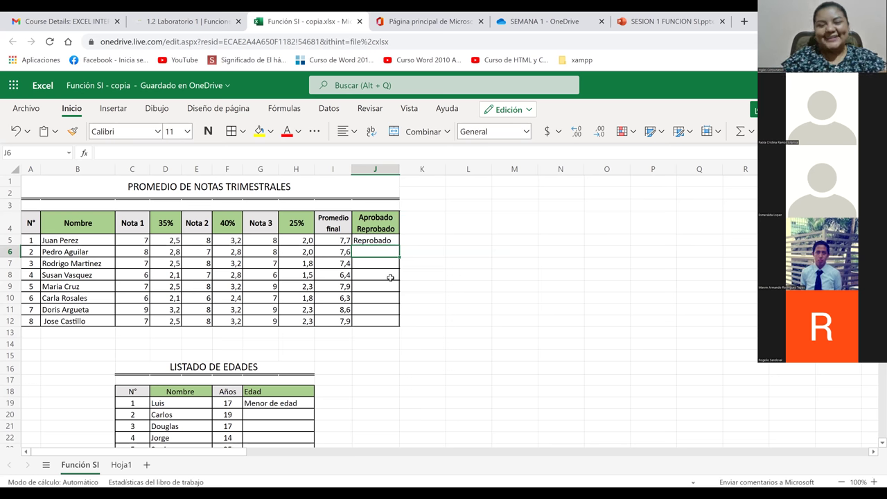
# Fill the pass/fail formula from J5 down to J12 for the remaining students.
pyautogui.click(384, 240)
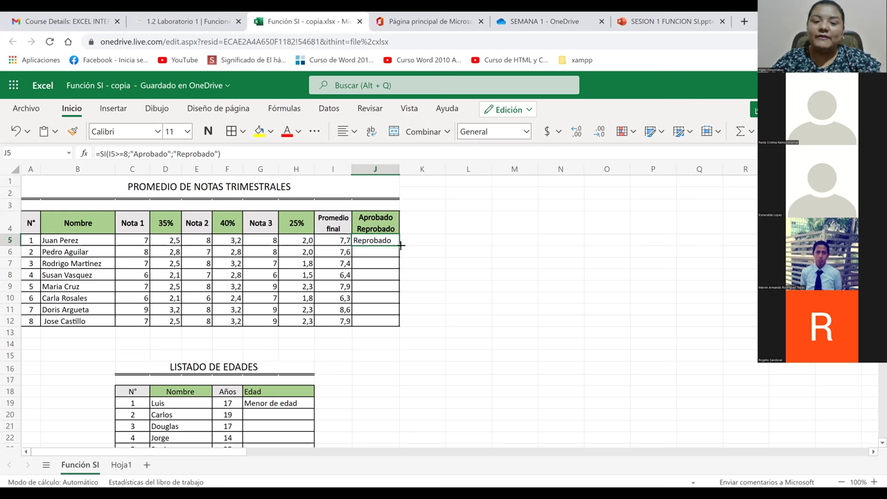
pyautogui.moveTo(400, 259); pyautogui.dragTo(401, 327)
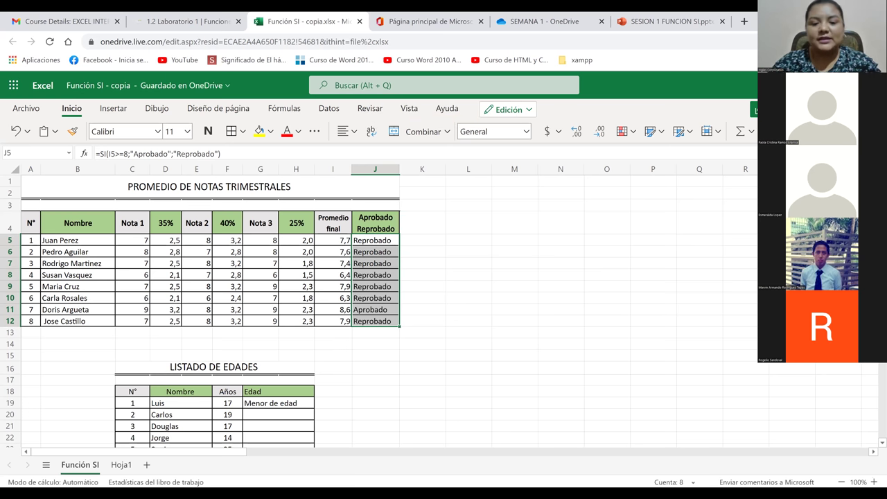
pyautogui.click(459, 252)
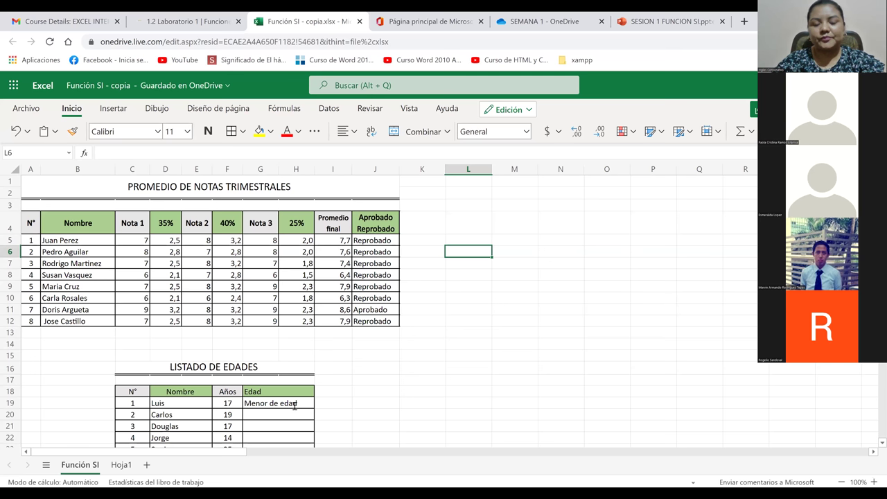
# Clear the existing entry in cell G19, the first Edad cell of LISTADO DE EDADES.
pyautogui.click(365, 392)
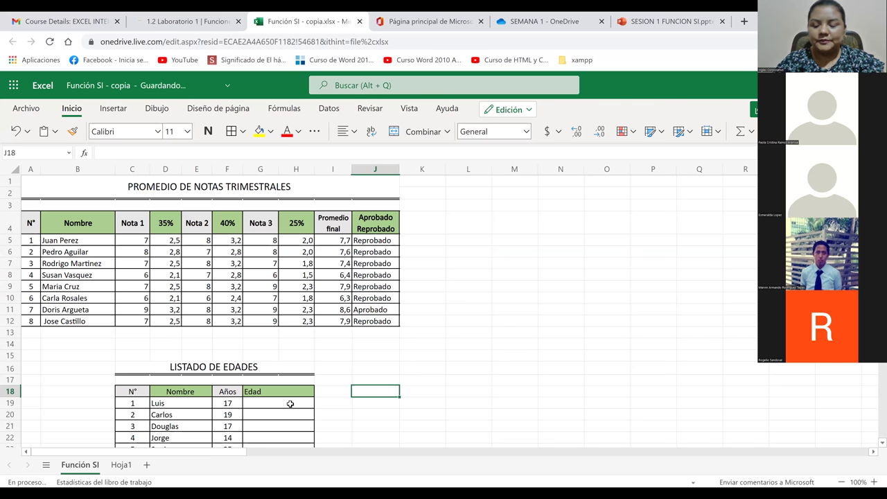
pyautogui.click(278, 438)
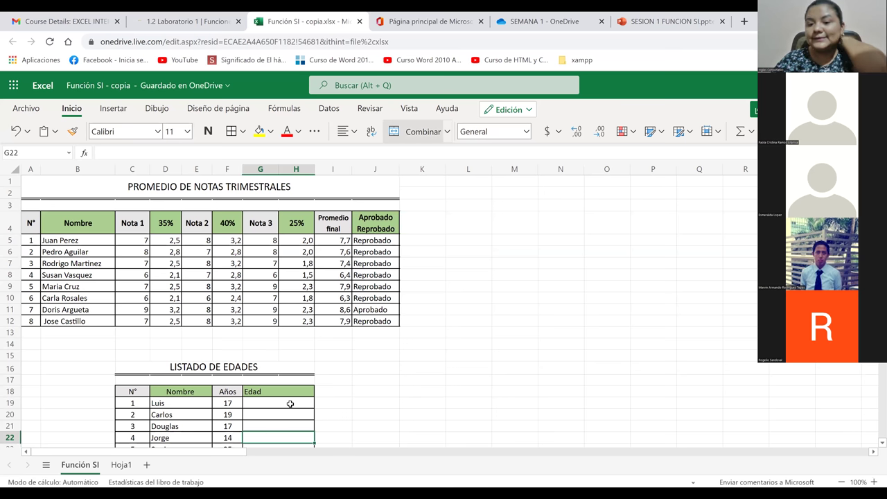
# Start a SI formula in G19 that tests whether the first person's age meets F19>18.
pyautogui.press('Down')
pyautogui.press('Down')
pyautogui.press('Down')
pyautogui.press('Down')
pyautogui.press('Down')
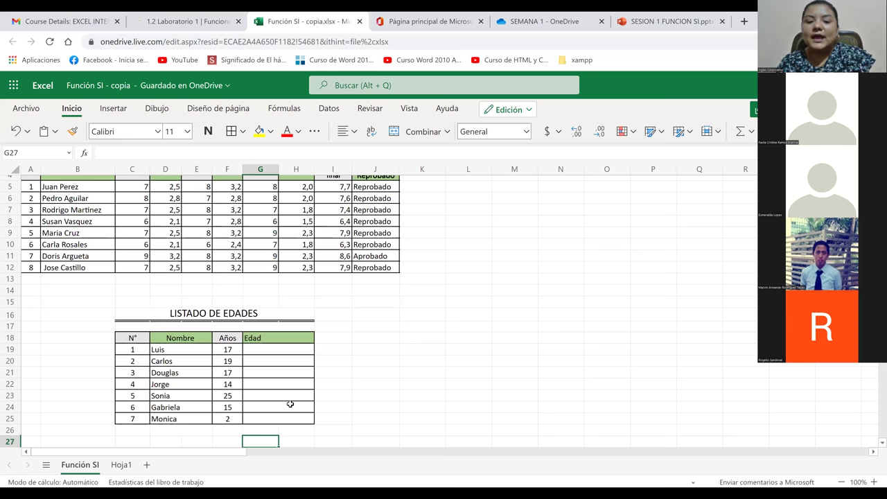
pyautogui.press('Down')
pyautogui.press('Down')
pyautogui.press('Down')
pyautogui.press('Down')
pyautogui.press('Down')
pyautogui.press('Down')
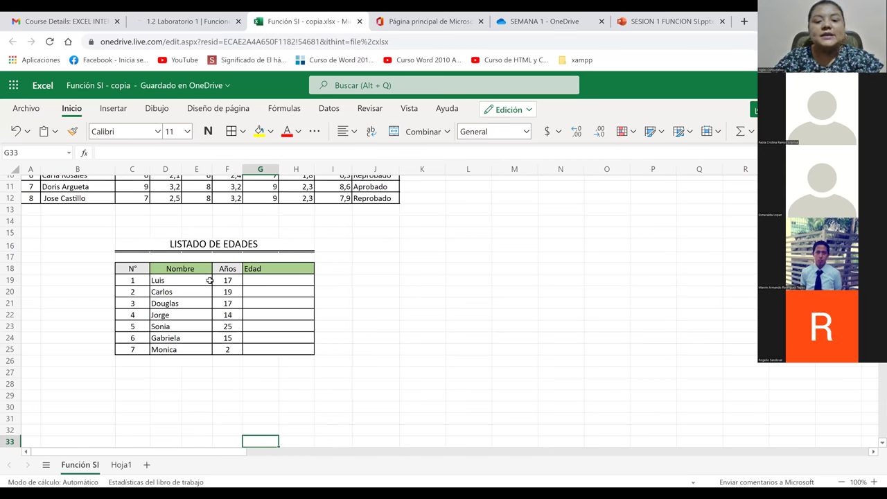
pyautogui.click(263, 280)
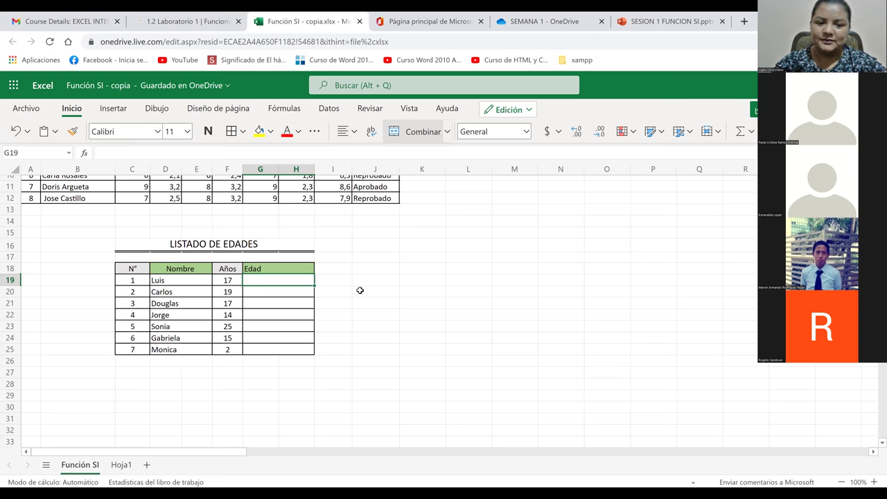
pyautogui.write('=xi')
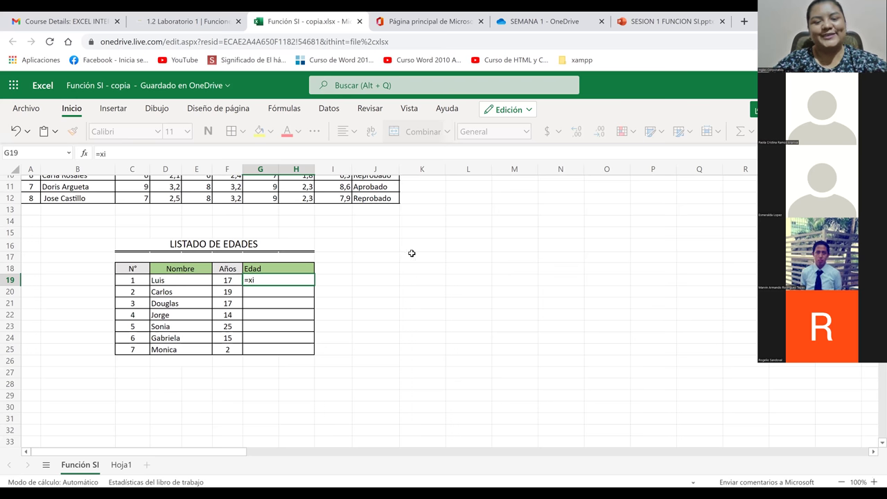
pyautogui.press('BackSpace')
pyautogui.press('BackSpace')
pyautogui.write('si')
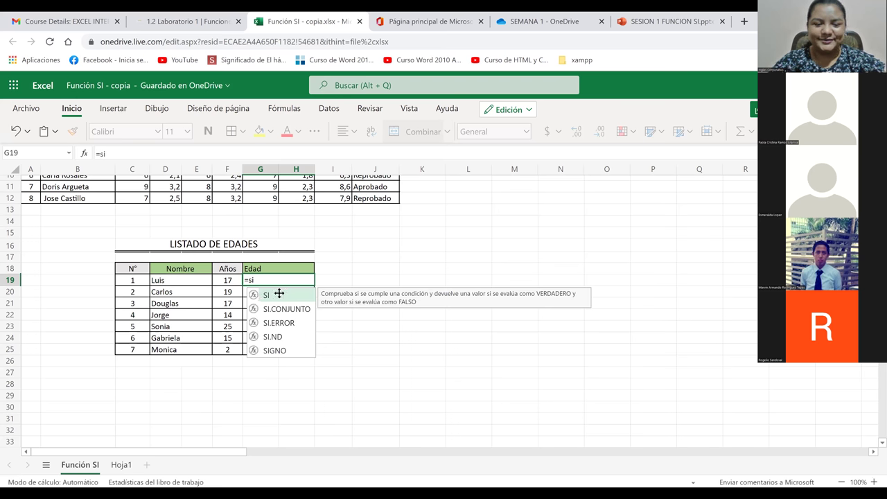
pyautogui.doubleClick(280, 294)
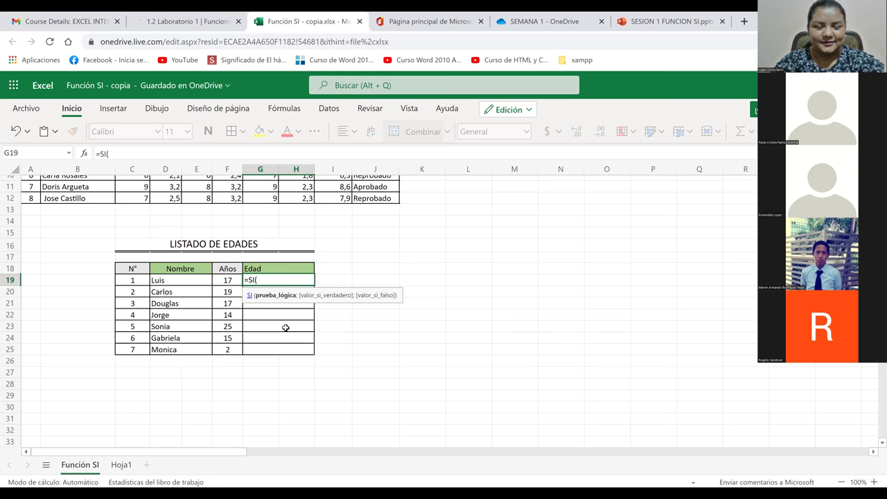
pyautogui.click(226, 280)
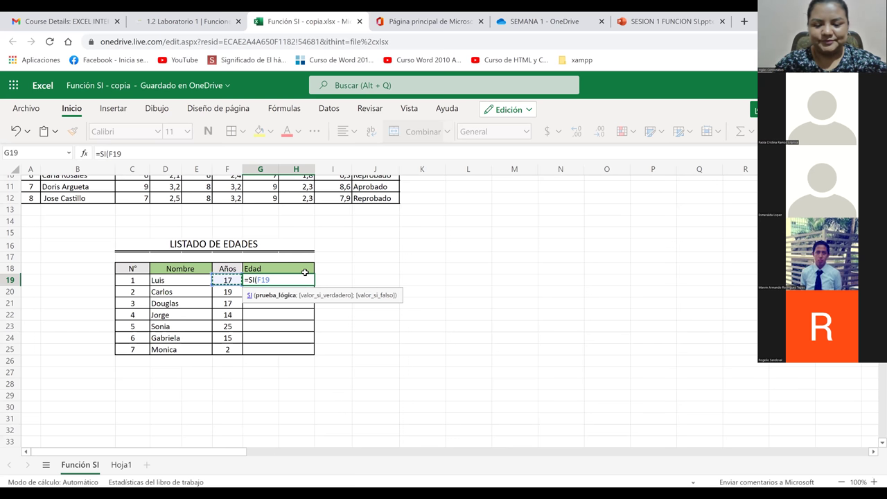
pyautogui.write('>18')
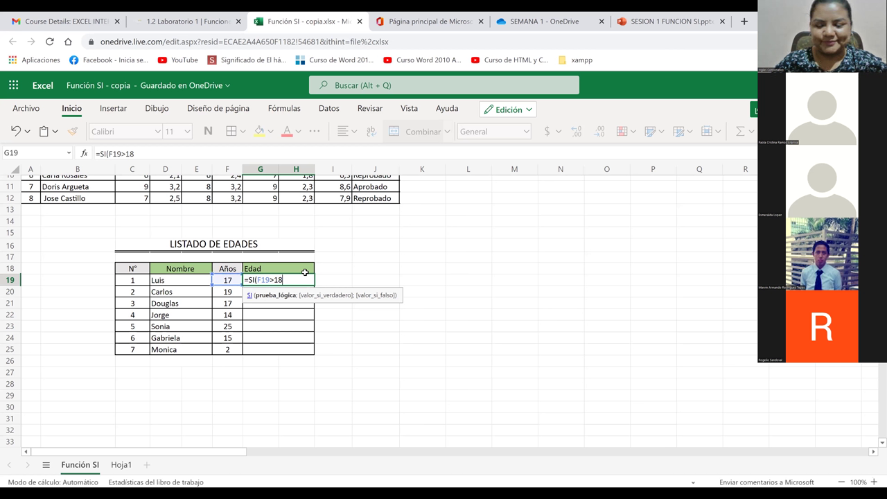
pyautogui.write(';')
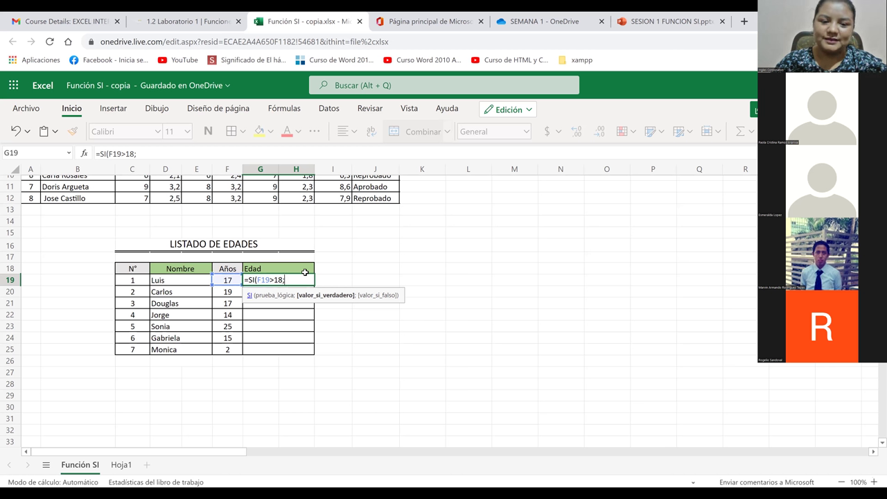
# Complete the G19 formula with "Mayor de edad" as the true value and "Menor de edad" as the false value.
pyautogui.write('"M')
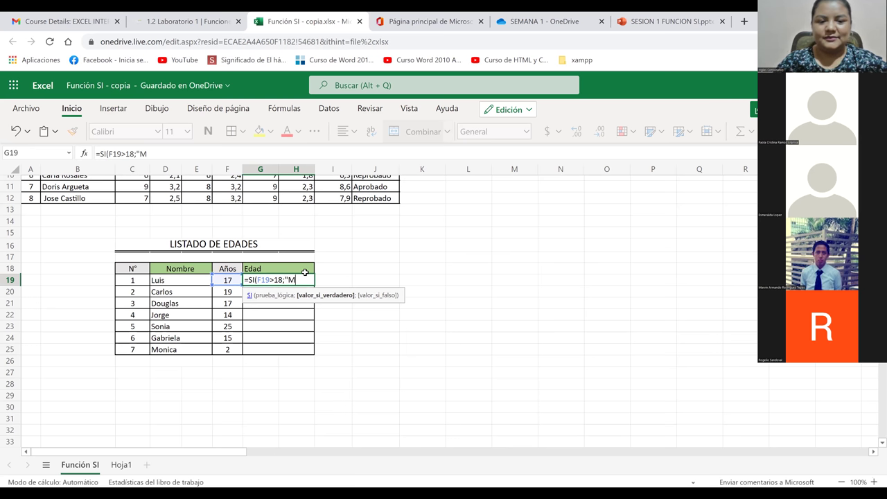
pyautogui.write('ayor de edad')
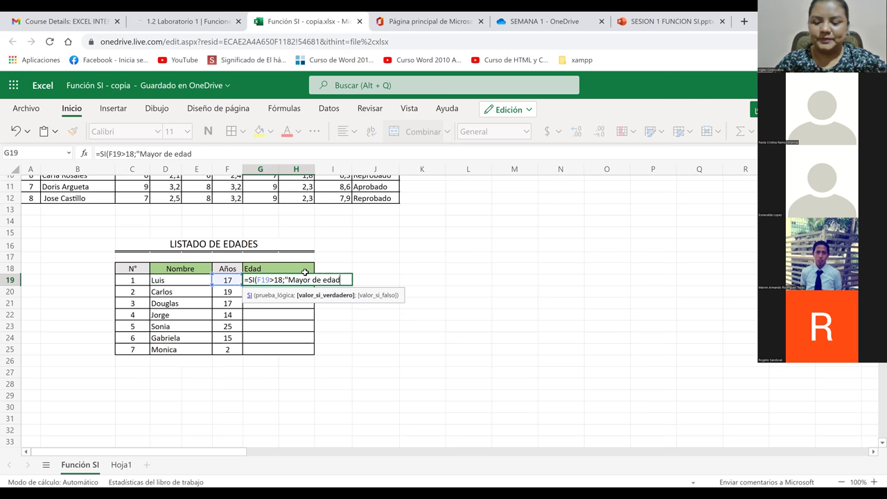
pyautogui.write('"')
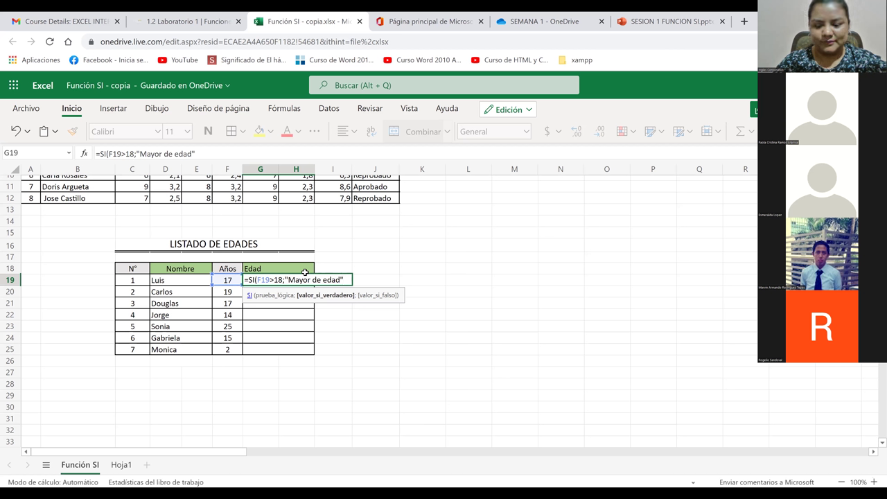
pyautogui.write(';')
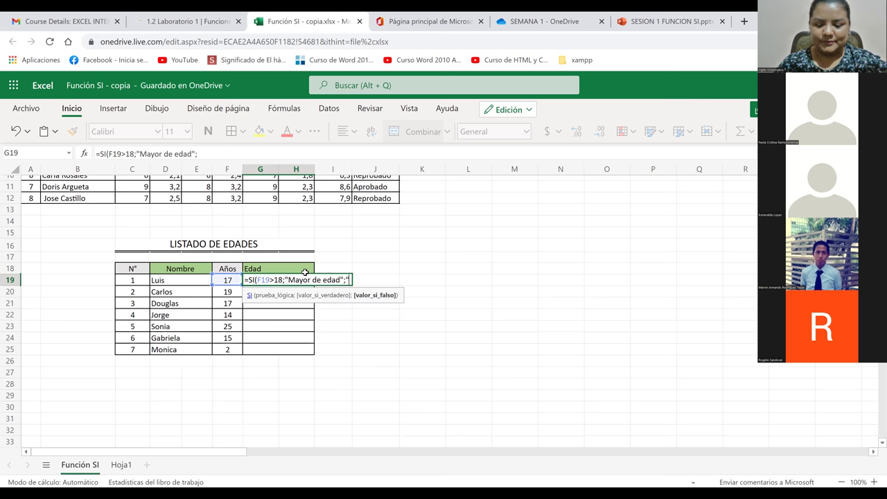
pyautogui.write('"Meno')
pyautogui.write('r de e')
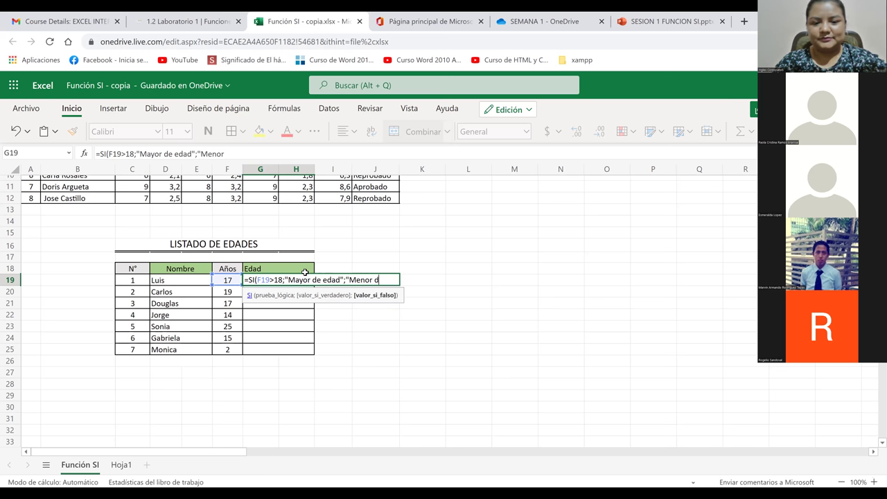
pyautogui.write('dad"')
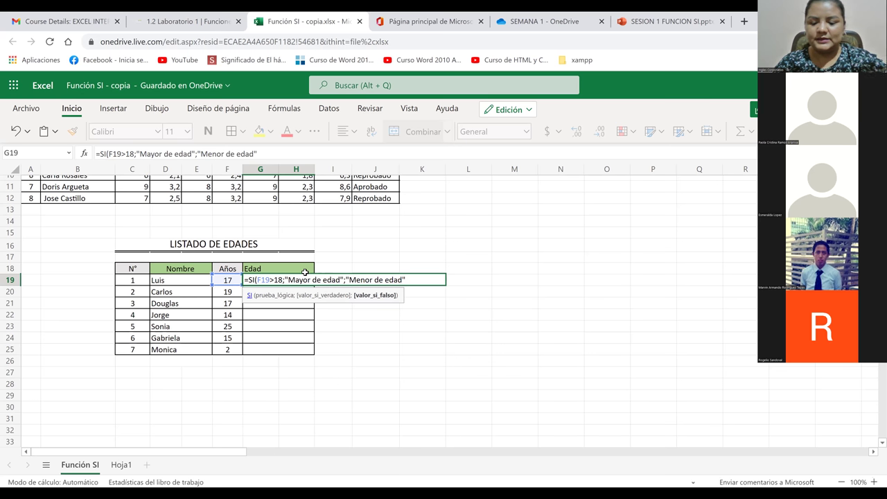
pyautogui.write(')')
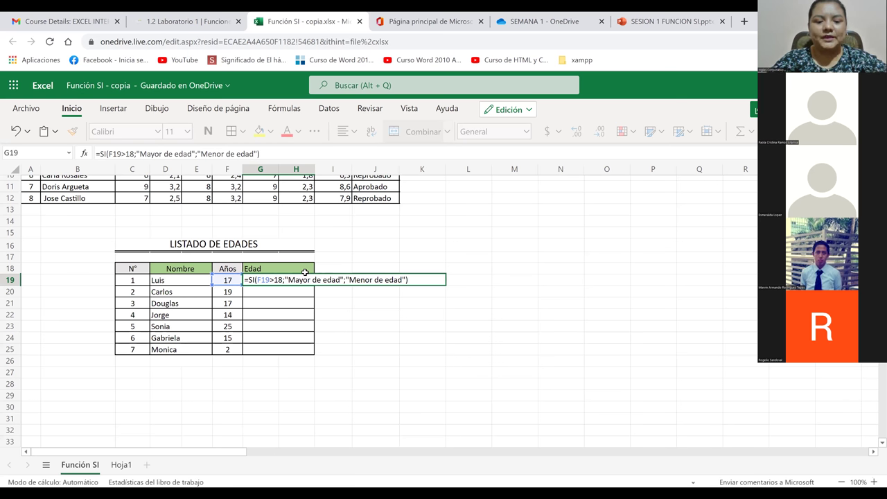
pyautogui.hotkey('ctrl', 'Return')
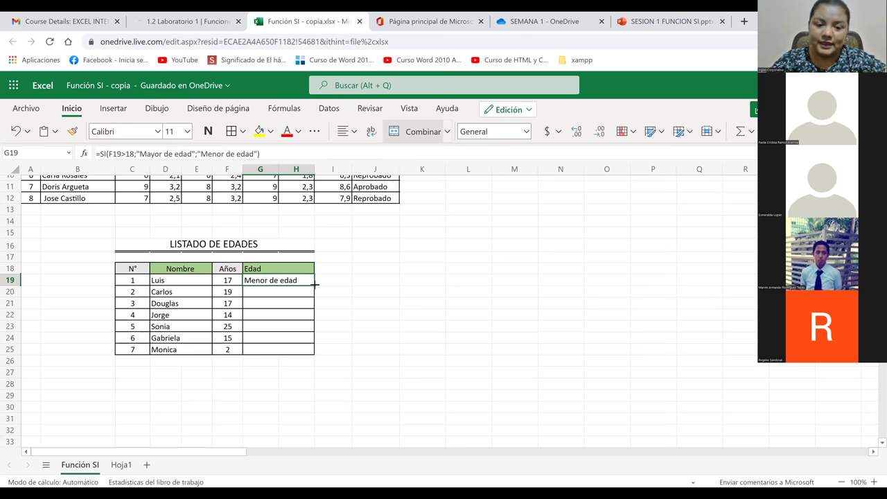
# Fill the age classification formula from G19 down to G25 and check the copied formulas in the Edad column.
pyautogui.moveTo(314, 284); pyautogui.dragTo(308, 350)
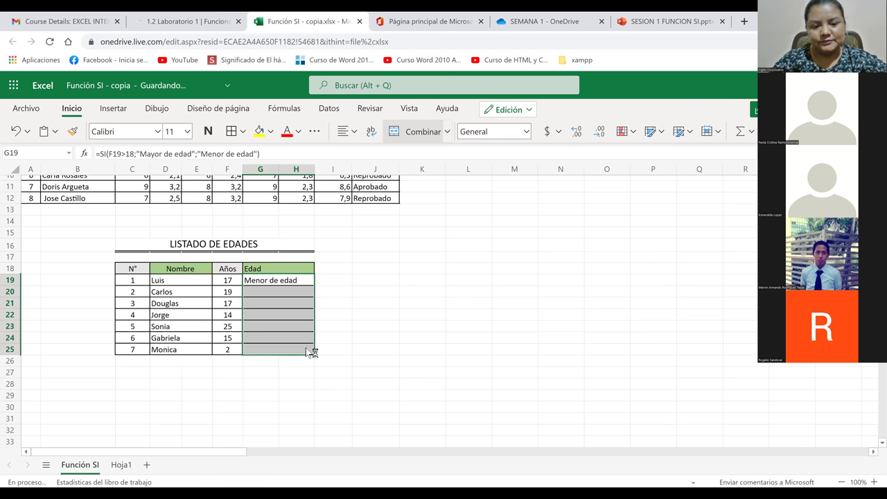
pyautogui.click(258, 296)
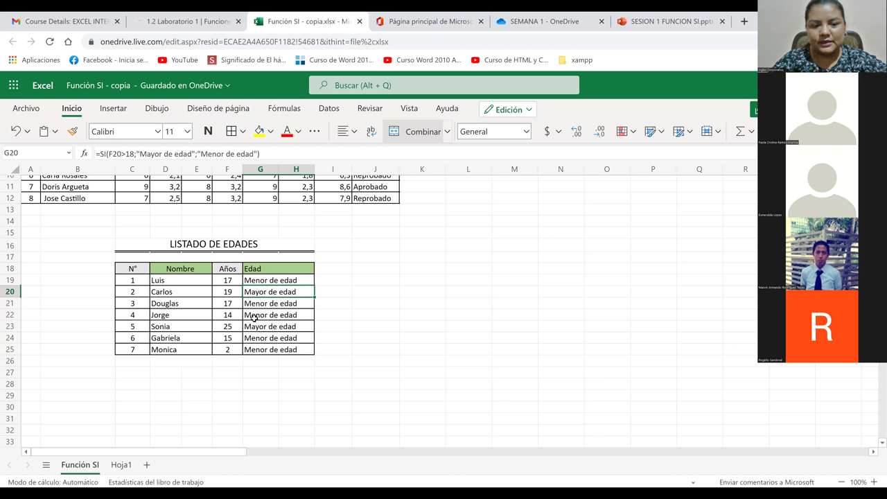
pyautogui.click(254, 316)
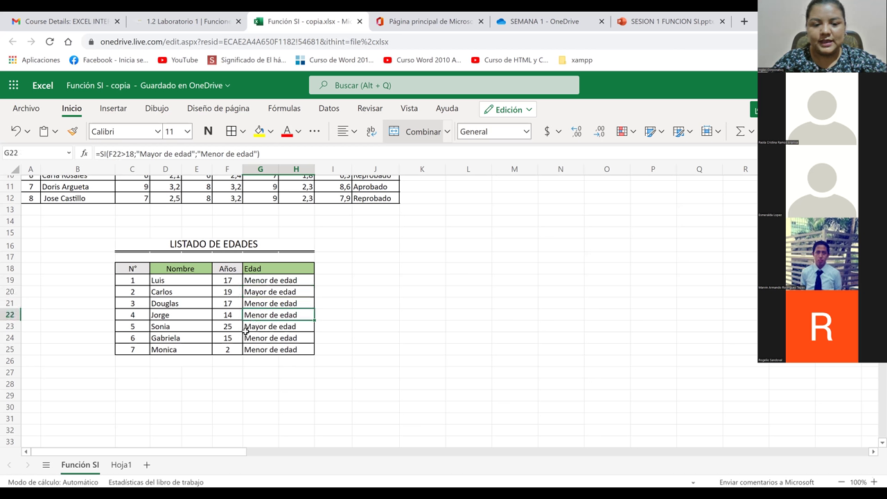
pyautogui.click(246, 334)
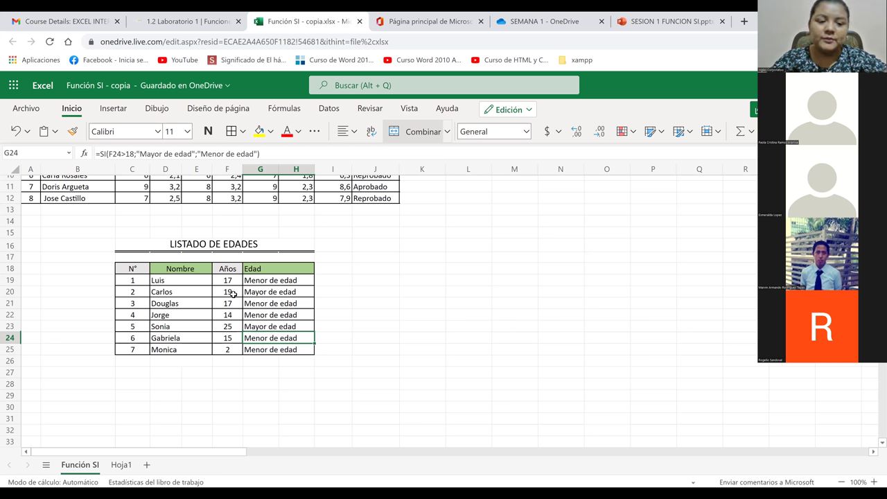
# Set the last person's age in F25 to 18 to test the limit of the age condition.
pyautogui.click(226, 352)
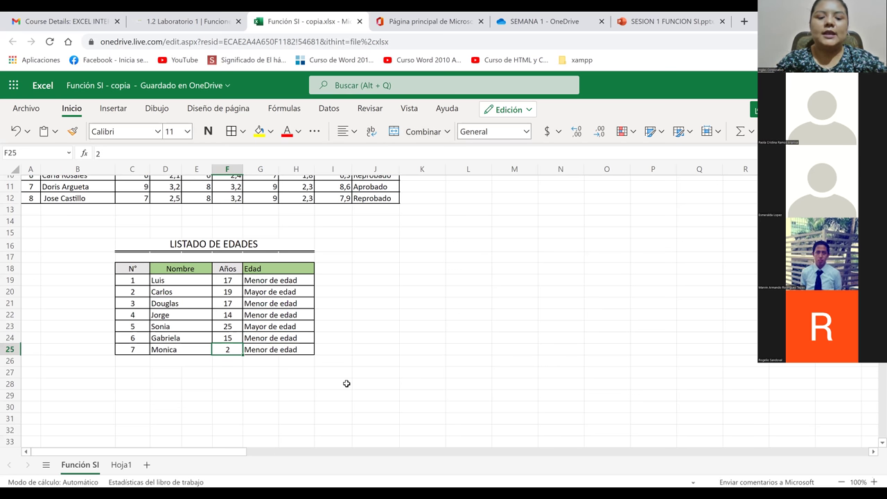
pyautogui.write('18')
pyautogui.click(381, 324)
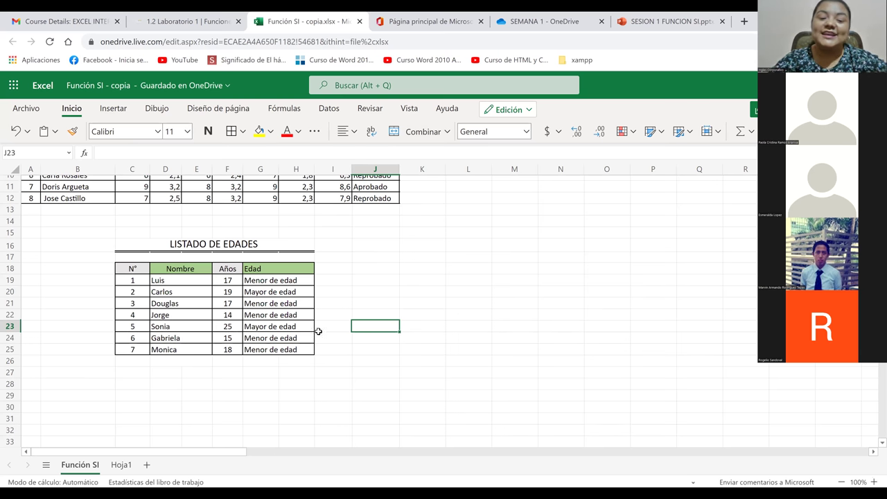
pyautogui.click(233, 350)
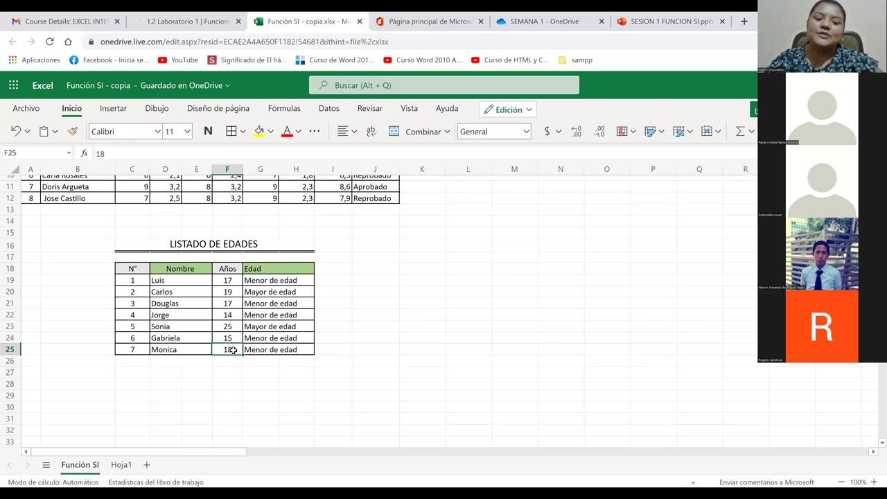
# Change the condition in the G19 formula to F19>=18 so that age 18 counts as legal age.
pyautogui.doubleClick(273, 278)
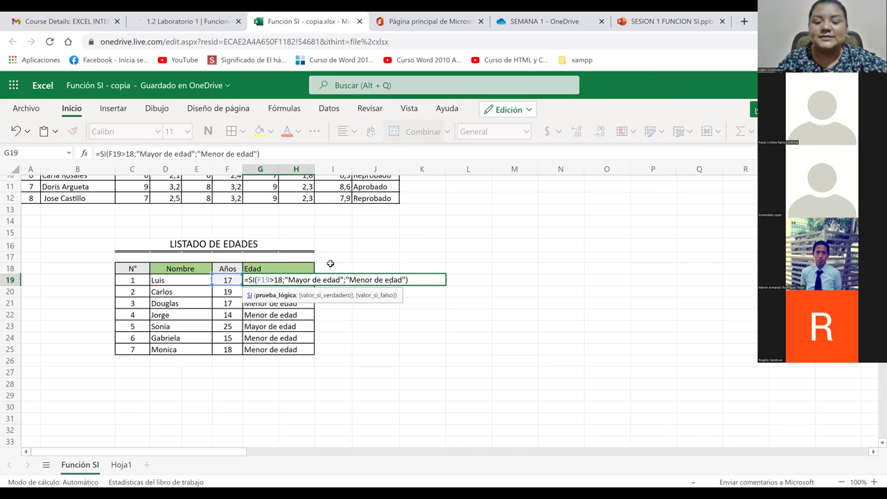
pyautogui.write('=')
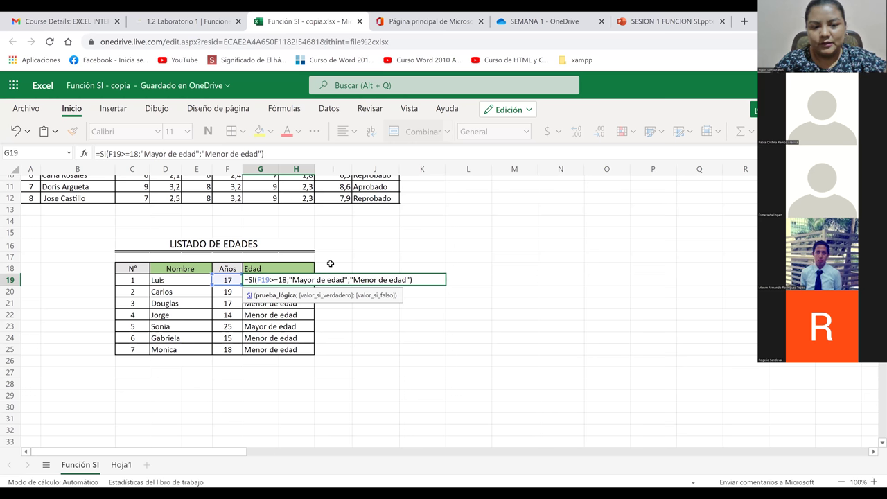
pyautogui.press('Return')
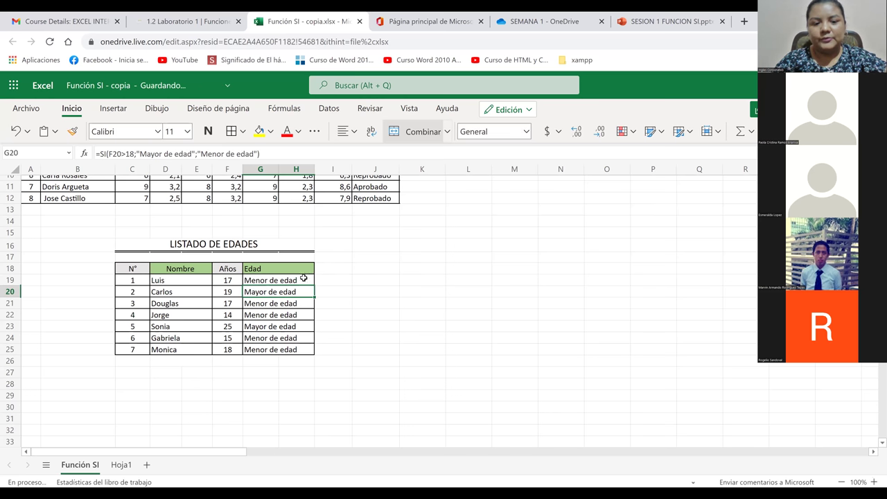
# Fill the corrected age formula from G19 down to G25 and check the result for the last person.
pyautogui.click(305, 279)
pyautogui.moveTo(315, 285); pyautogui.dragTo(312, 354)
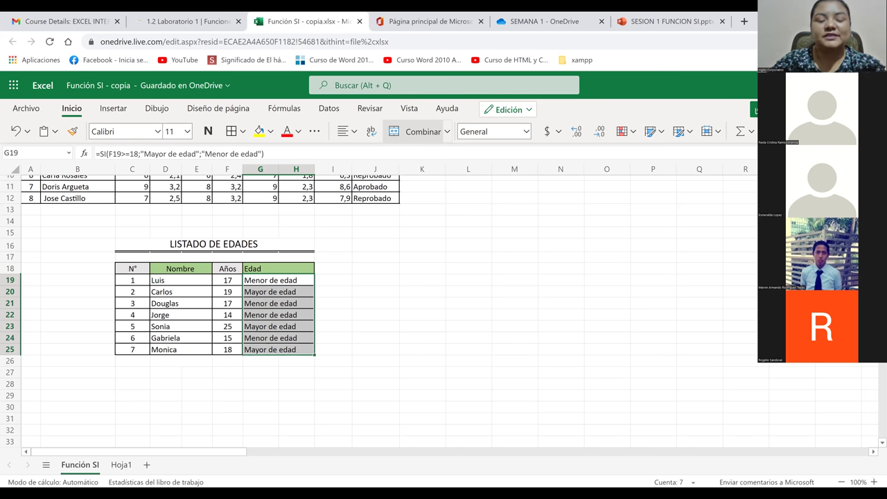
pyautogui.click(358, 372)
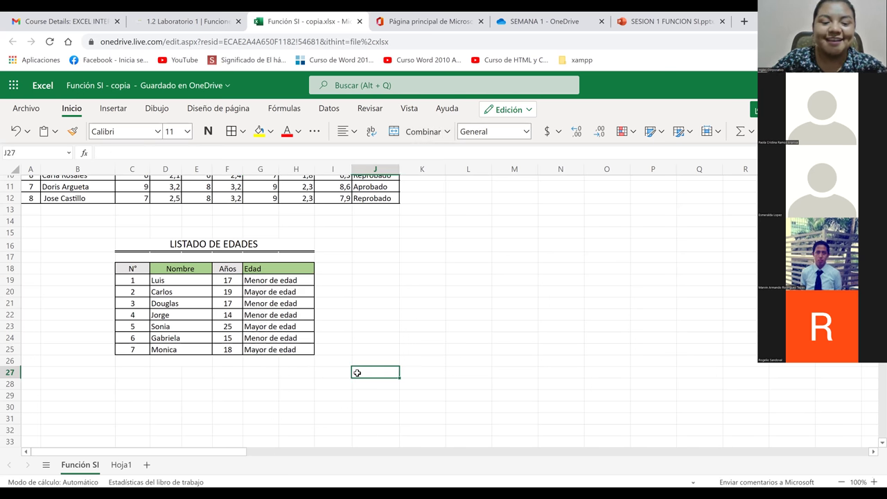
pyautogui.click(288, 349)
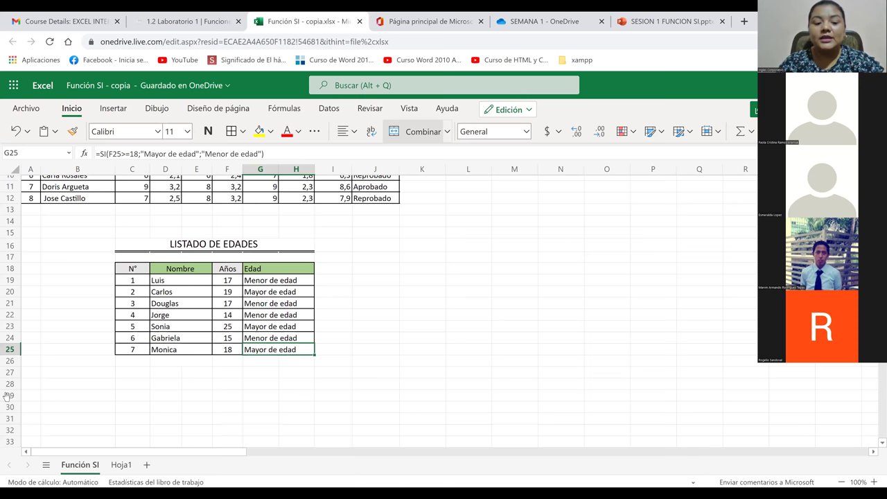
pyautogui.click(419, 307)
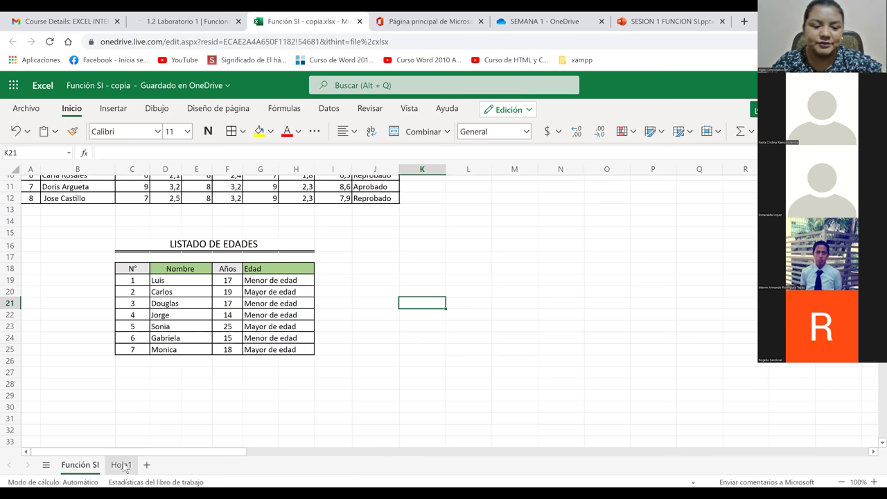
# On sheet Hoja1, clear the ESTADO formulas in D2:D5 and the CANTIDAD ADICIONAL formulas in E2:E6.
pyautogui.click(122, 465)
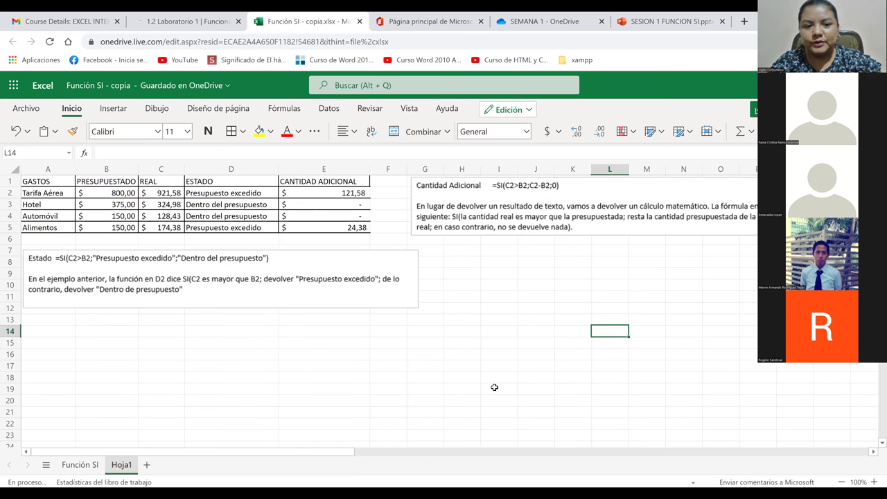
pyautogui.click(245, 196)
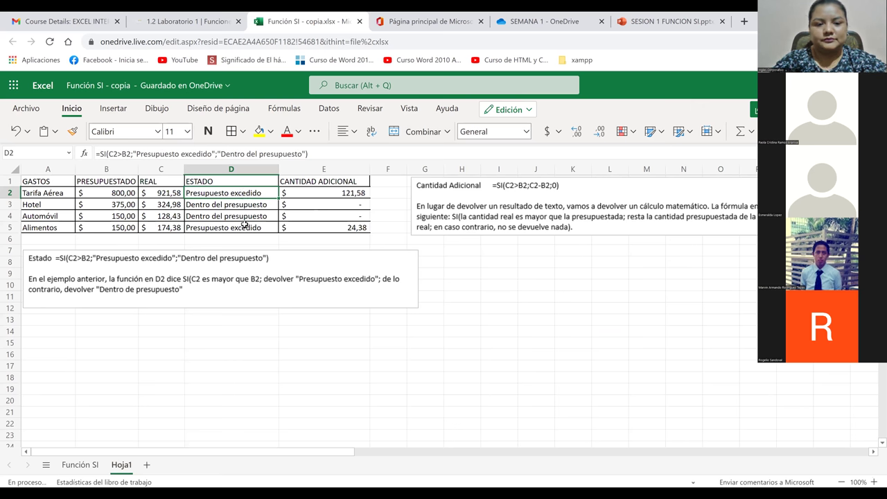
pyautogui.keyDown('shift'); pyautogui.click(245, 224); pyautogui.keyUp('shift')
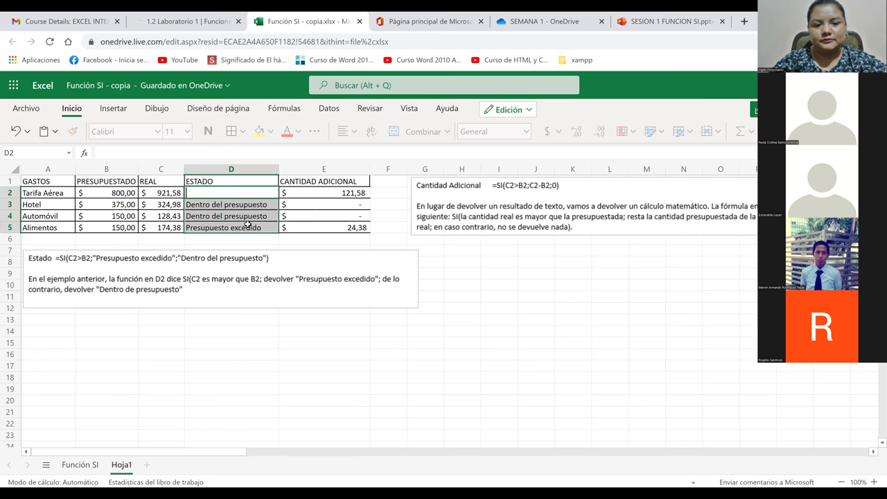
pyautogui.click(321, 193)
pyautogui.keyDown('shift'); pyautogui.click(322, 234); pyautogui.keyUp('shift')
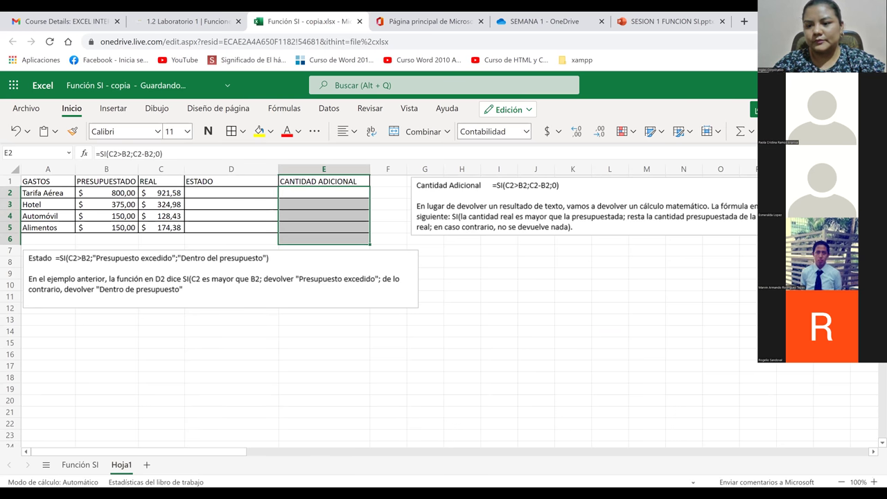
pyautogui.click(498, 284)
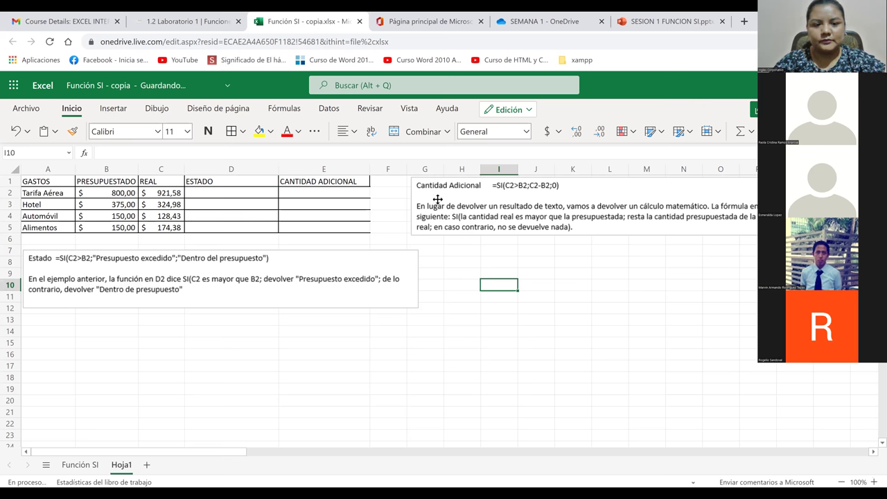
pyautogui.moveTo(364, 226); pyautogui.dragTo(345, 178)
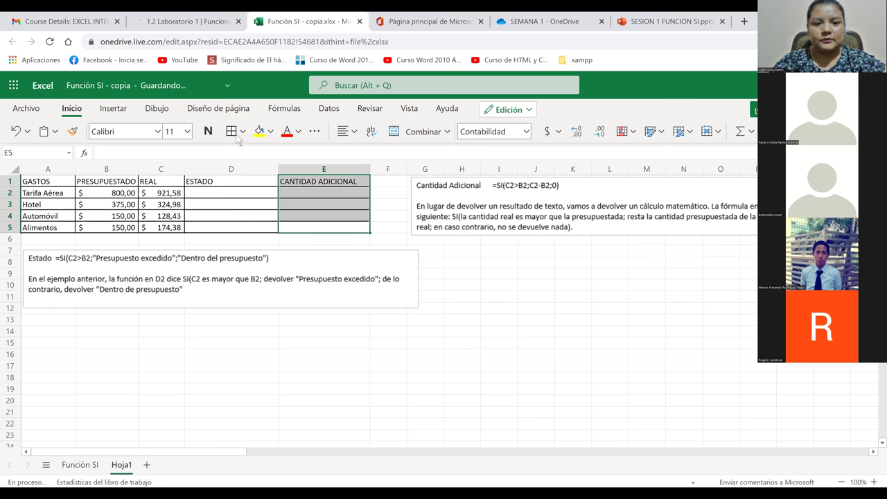
pyautogui.click(415, 360)
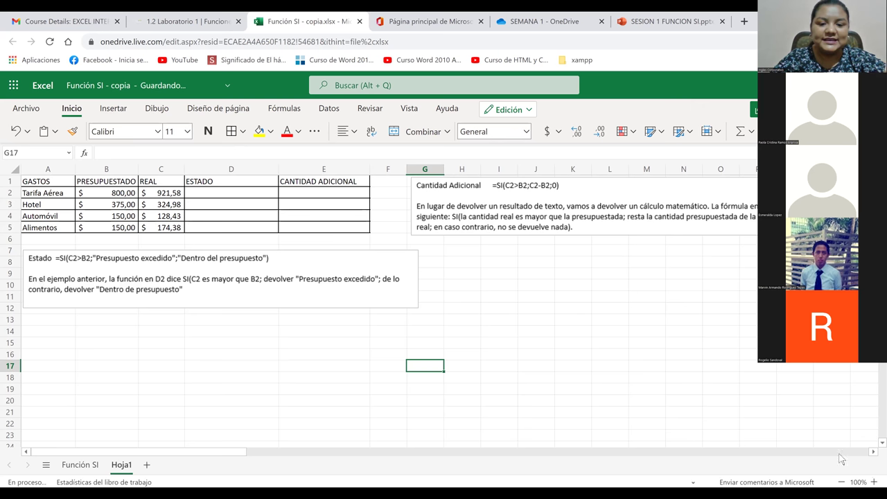
# Enlarge the Hoja1 view to 110% and review the PRESUPUESTADO, REAL, ESTADO and CANTIDAD ADICIONAL columns of the expense table.
pyautogui.click(873, 482)
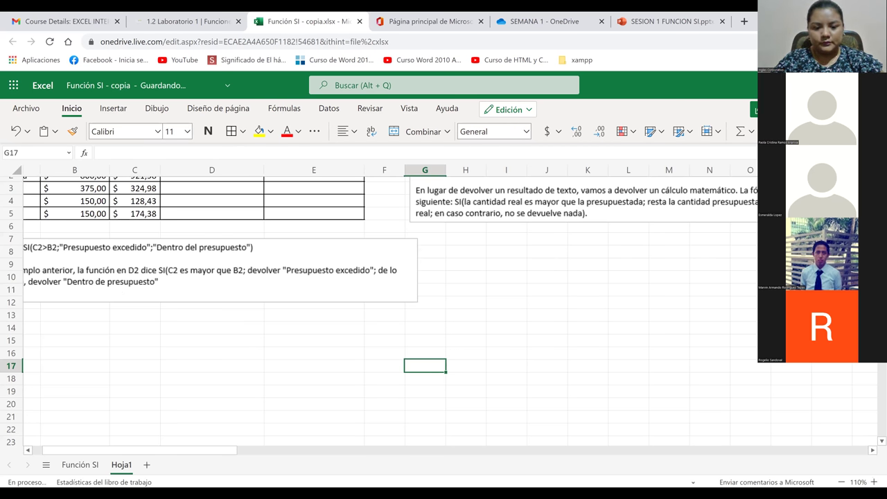
pyautogui.hscroll(-2, 158, 453)
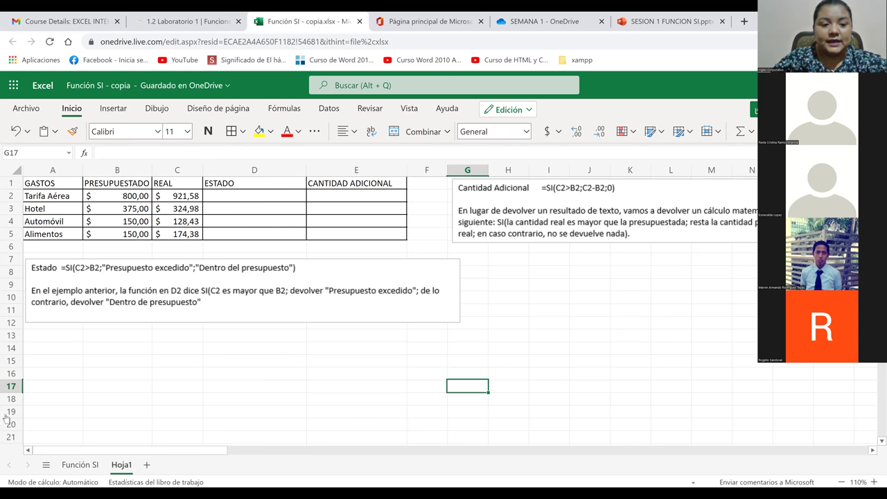
pyautogui.click(119, 183)
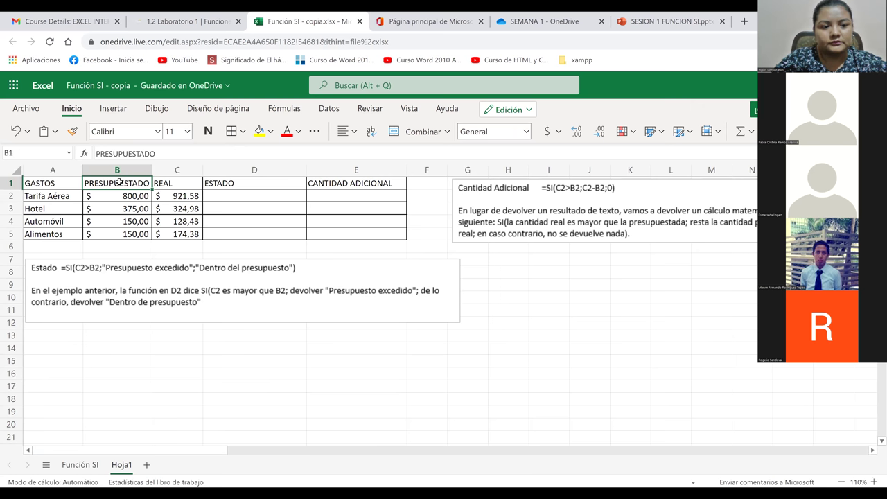
pyautogui.click(168, 186)
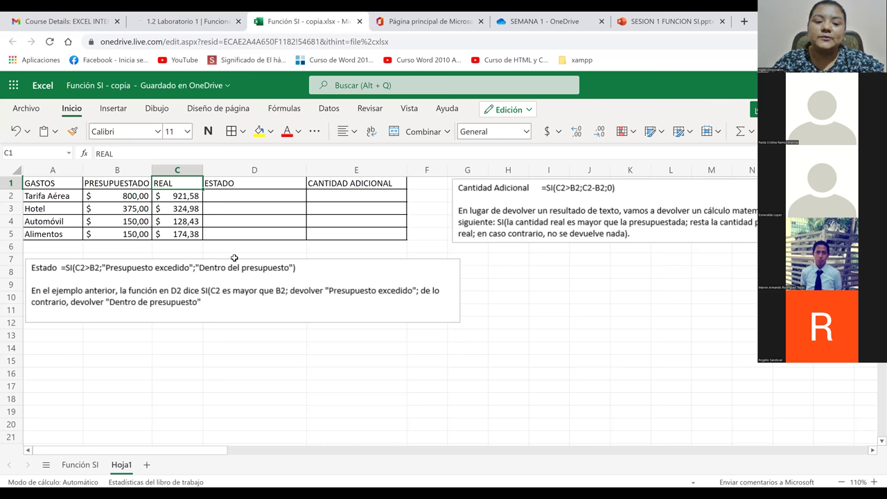
pyautogui.click(254, 178)
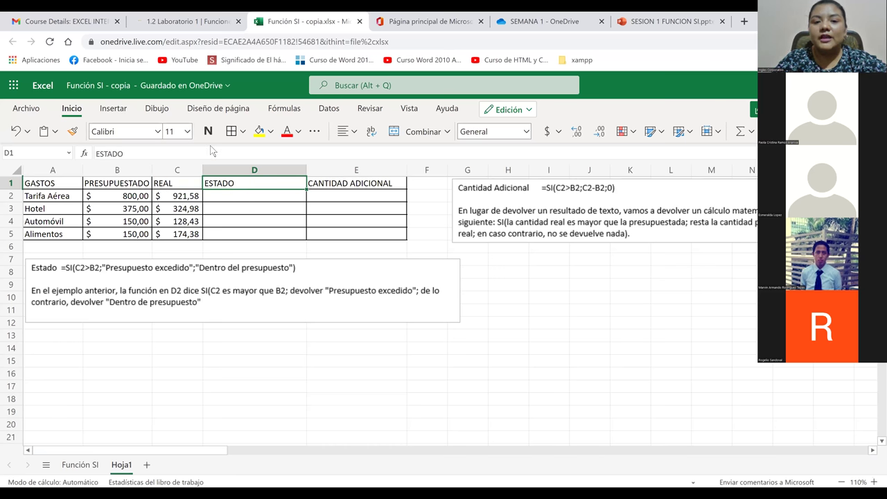
pyautogui.click(350, 192)
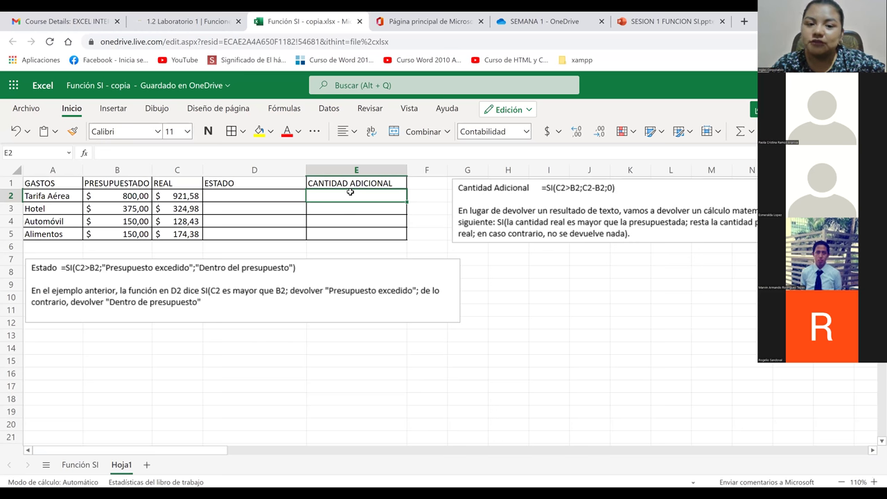
# Start an SI formula in the ESTADO cell D2 with the logical test C2>B2, comparing the real amount with the budgeted one.
pyautogui.click(55, 183)
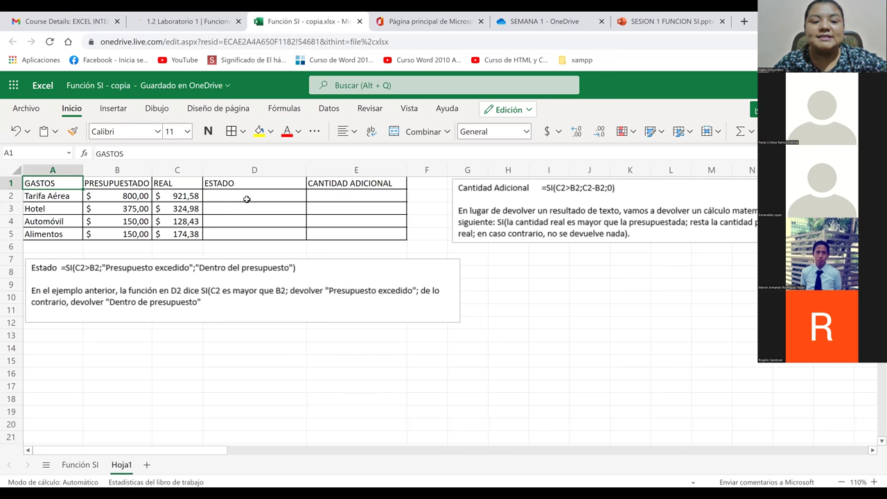
pyautogui.click(247, 199)
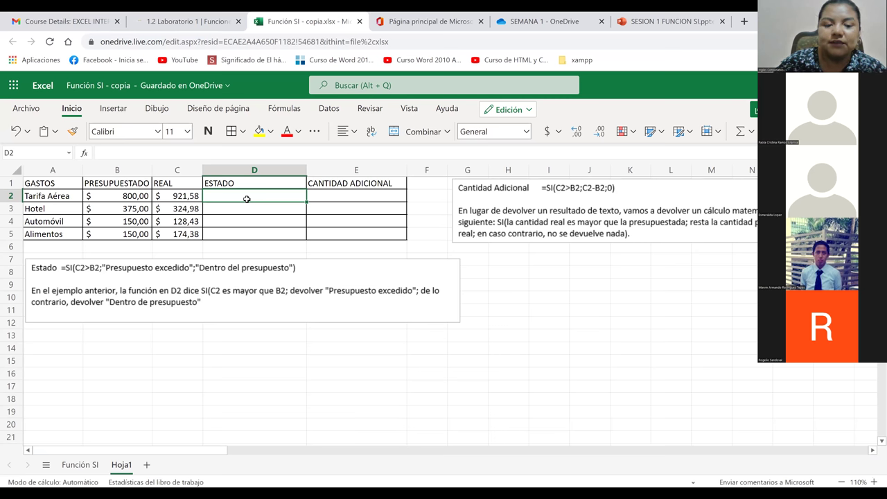
pyautogui.write('=')
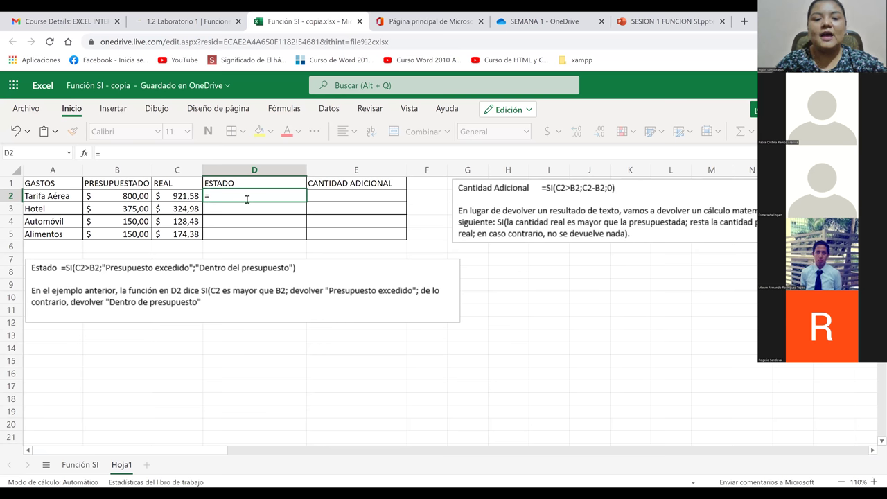
pyautogui.write('si')
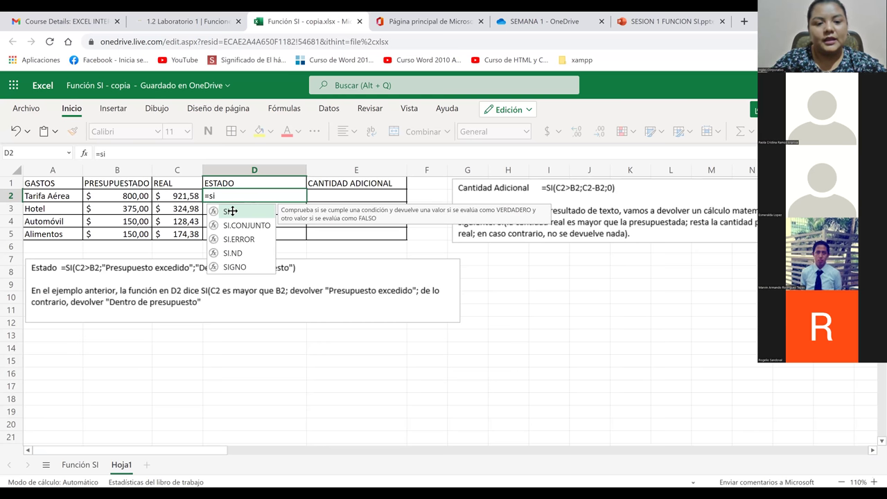
pyautogui.click(230, 210)
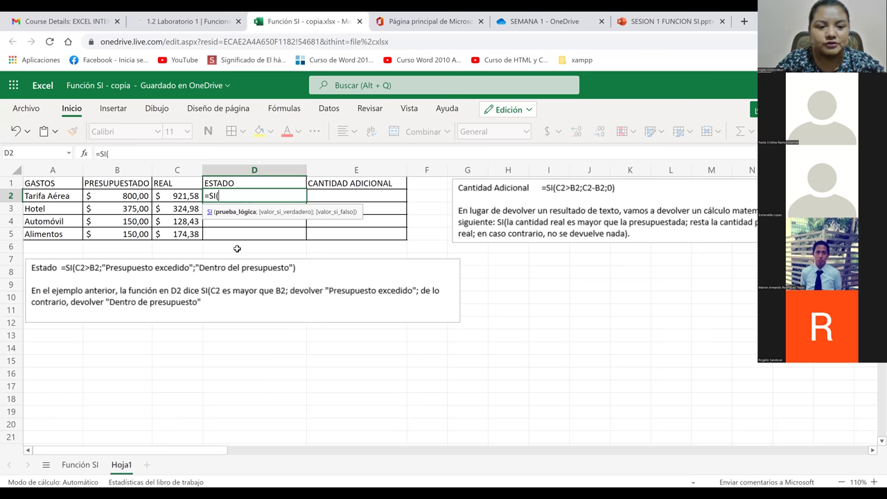
pyautogui.click(187, 195)
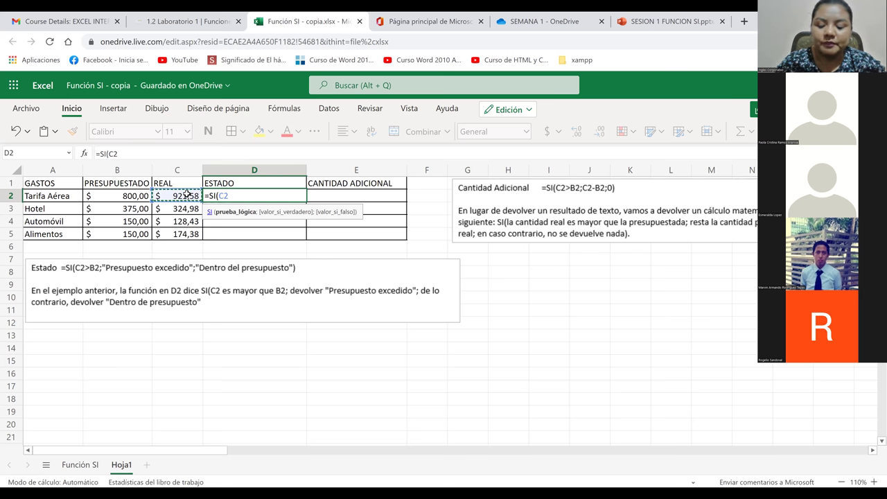
pyautogui.write('.')
pyautogui.press('BackSpace')
pyautogui.write('>')
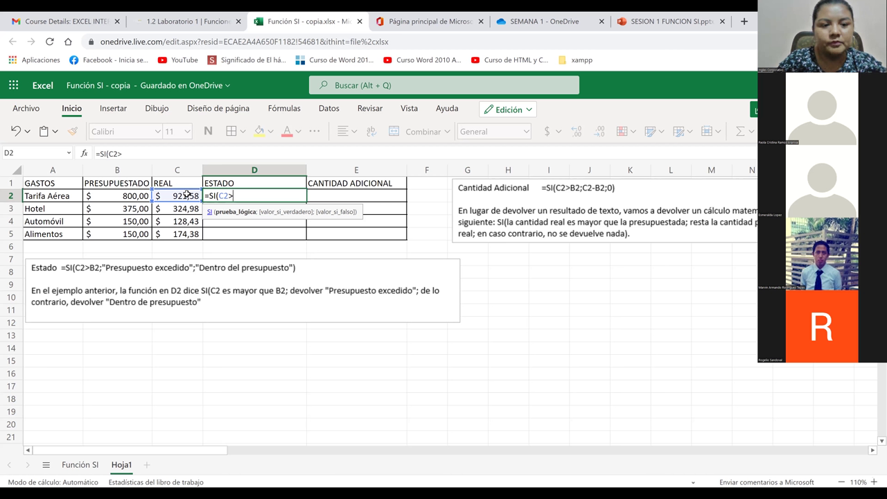
pyautogui.click(109, 198)
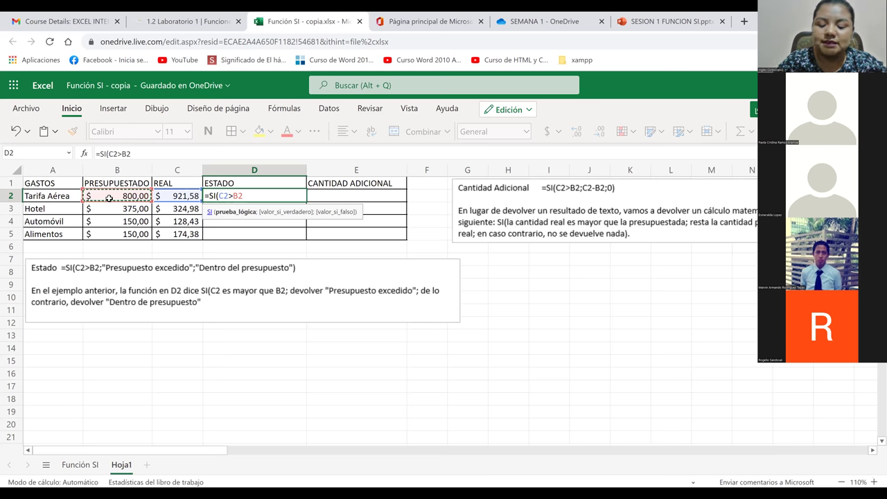
pyautogui.write(';')
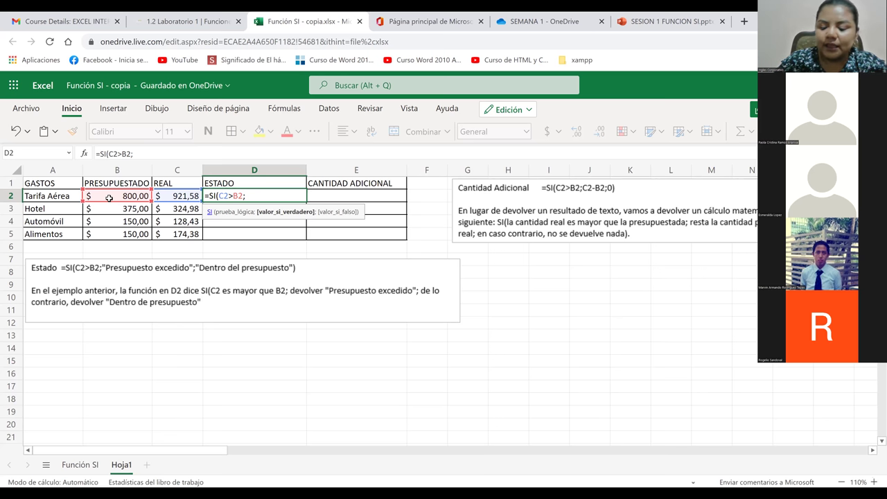
# Enter "Presupuesto excedido" as the value if true in the D2 formula.
pyautogui.write('"')
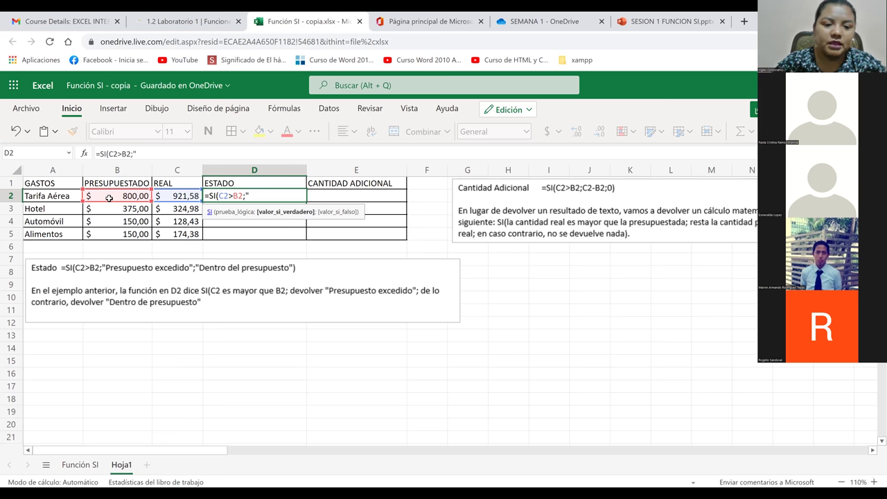
pyautogui.write('Prese')
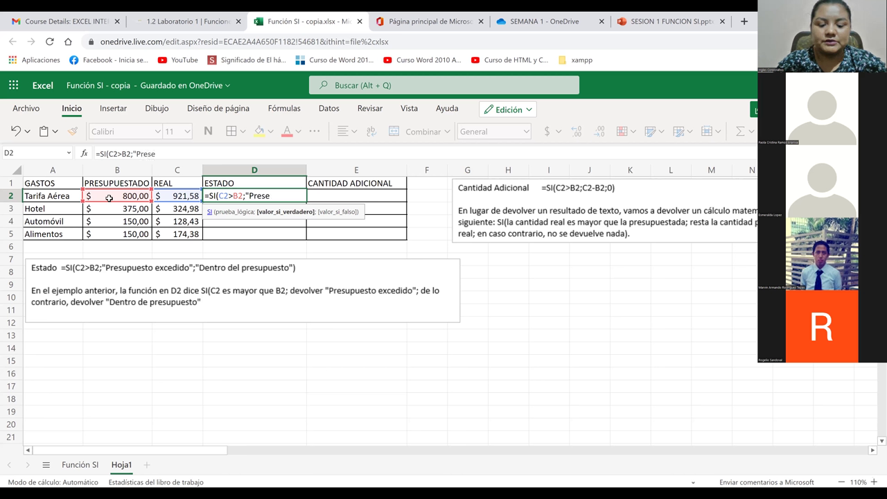
pyautogui.press('BackSpace')
pyautogui.write('up')
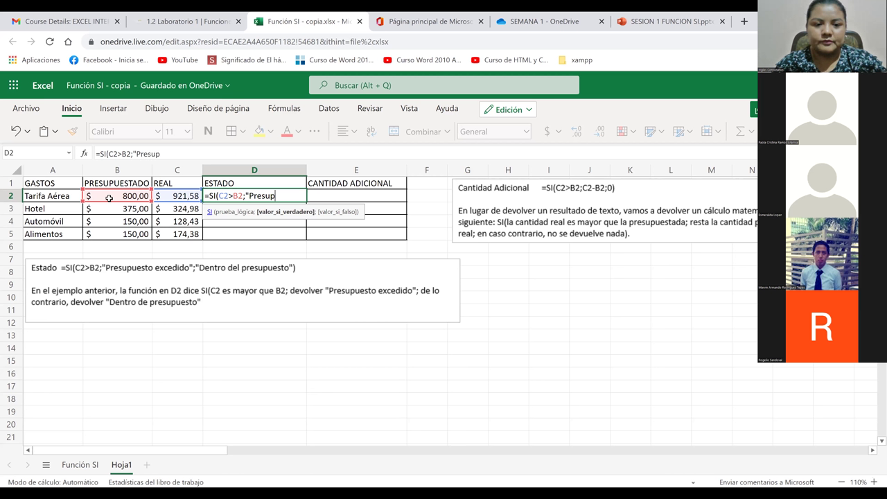
pyautogui.write('uesto')
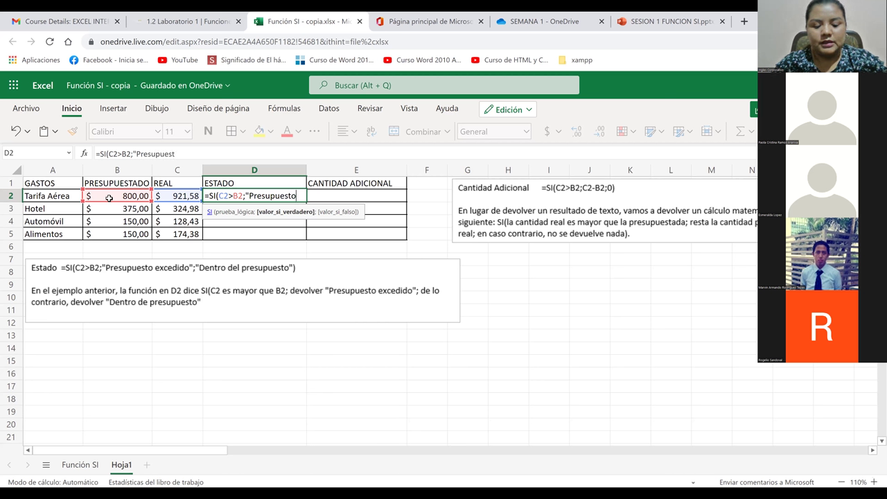
pyautogui.write(' excedi')
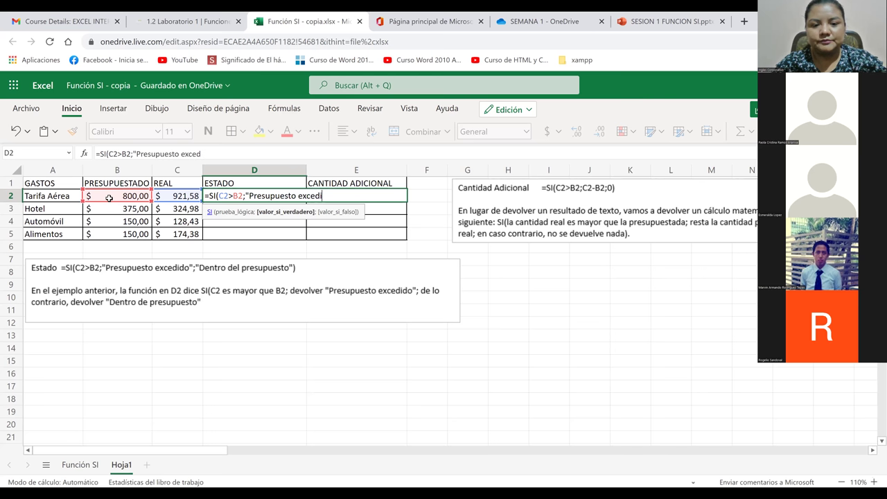
pyautogui.write('do')
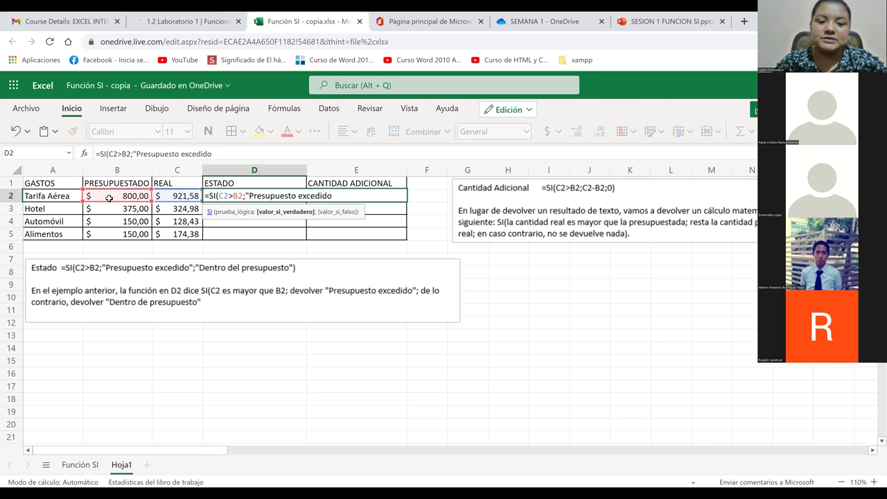
pyautogui.write('"')
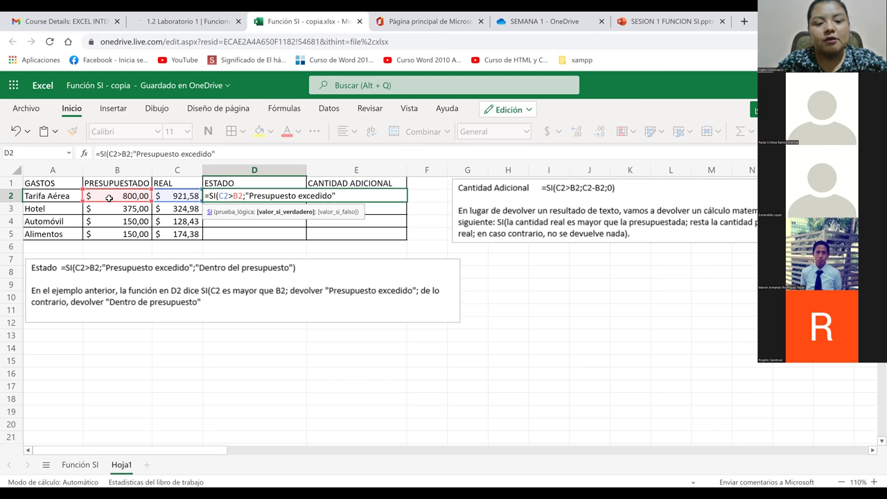
# Add "Dentro del presupuesto" as the value if false and complete the formula in D2.
pyautogui.write(';')
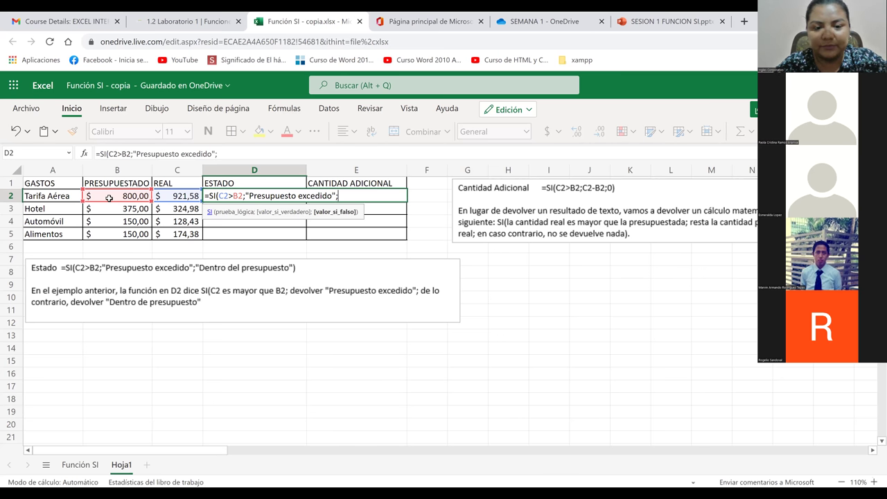
pyautogui.write('"De')
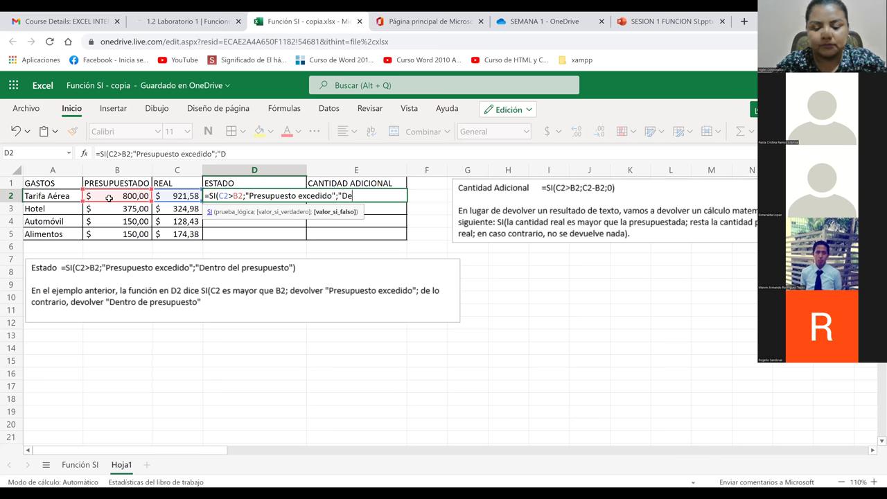
pyautogui.write('ntro del')
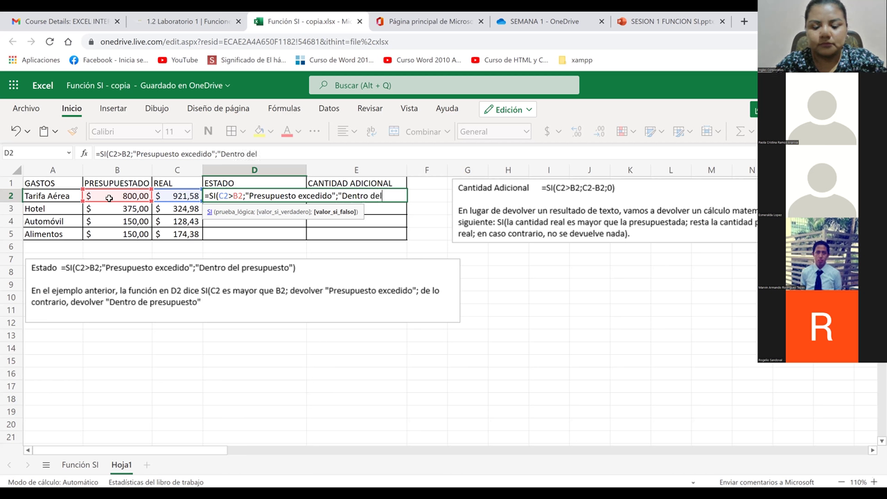
pyautogui.write(' presupues')
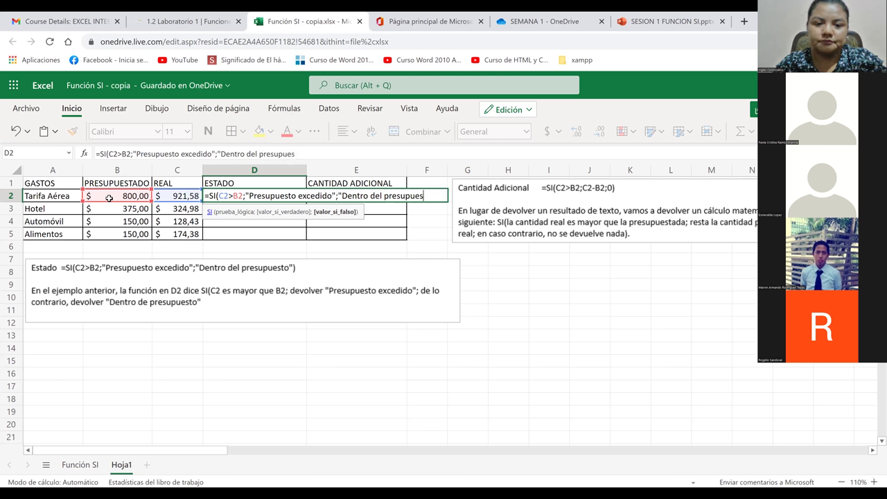
pyautogui.write('to')
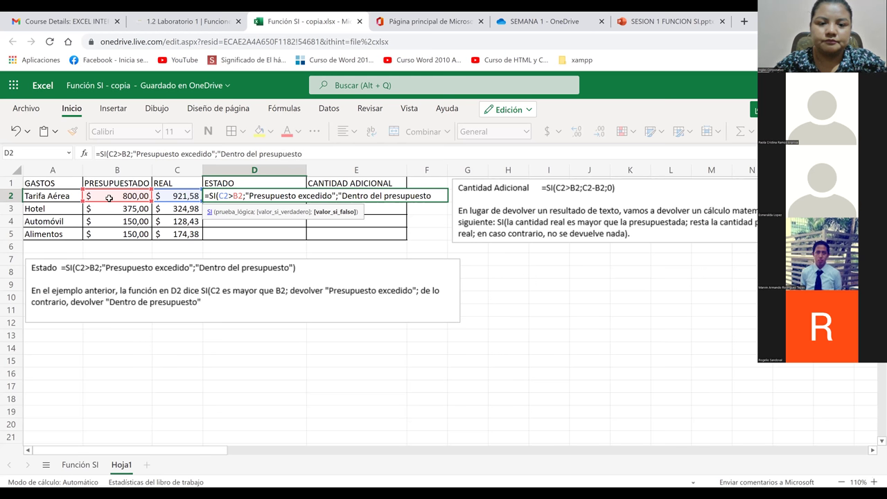
pyautogui.write('"')
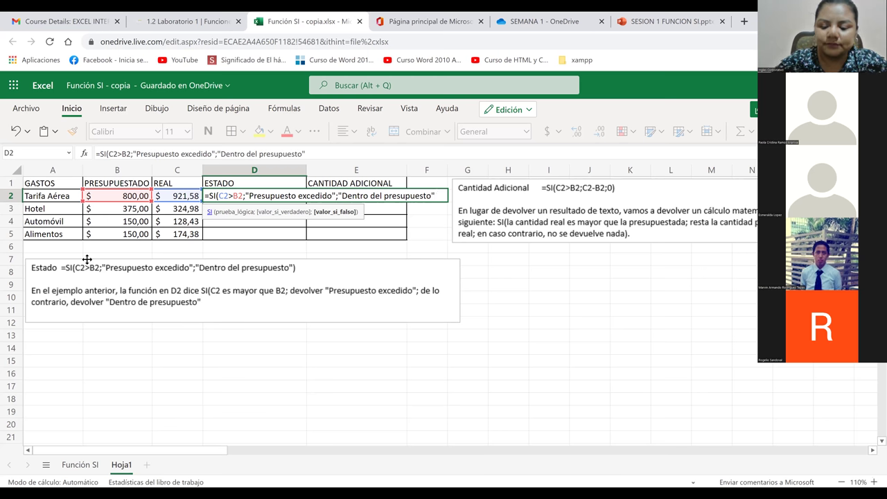
pyautogui.press('Return')
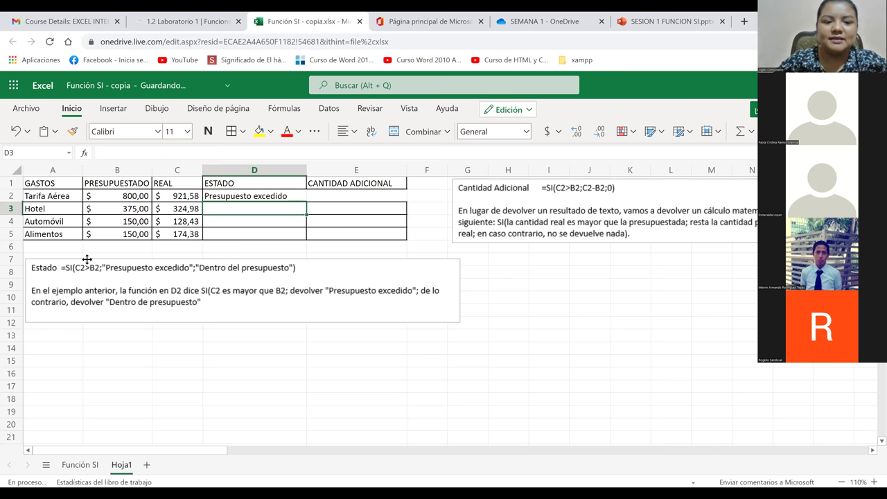
# Fill the ESTADO formula from D2 down to D5 and review the formula's arguments in D2.
pyautogui.click(268, 196)
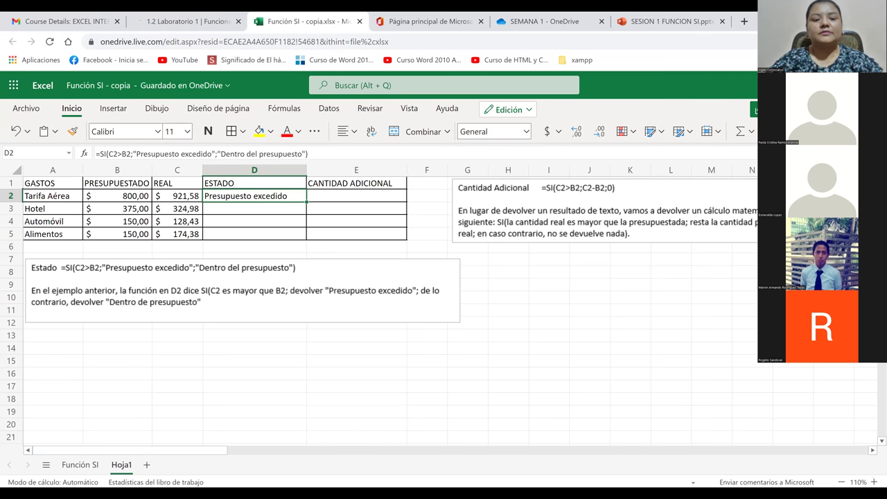
pyautogui.moveTo(306, 201); pyautogui.dragTo(306, 240)
pyautogui.click(329, 249)
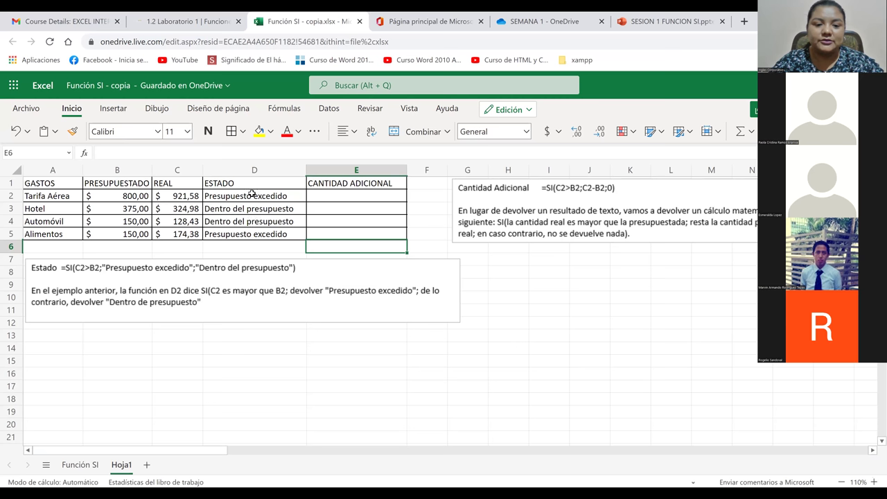
pyautogui.click(252, 194)
pyautogui.doubleClick(252, 195)
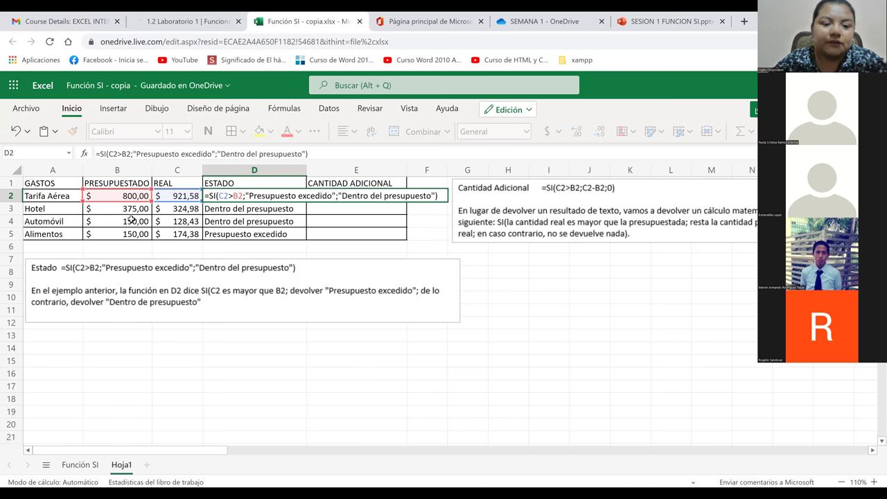
pyautogui.click(356, 383)
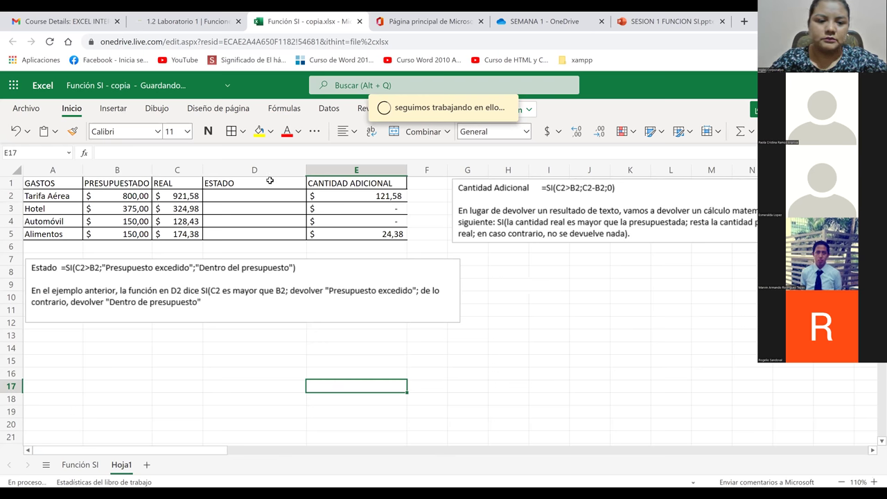
# Clear the old CANTIDAD ADICIONAL amounts and restore =SI(C2>B2;"Presupuesto excedido";"Dentro del presupuesto") in D2, filled down to D5.
pyautogui.click(516, 321)
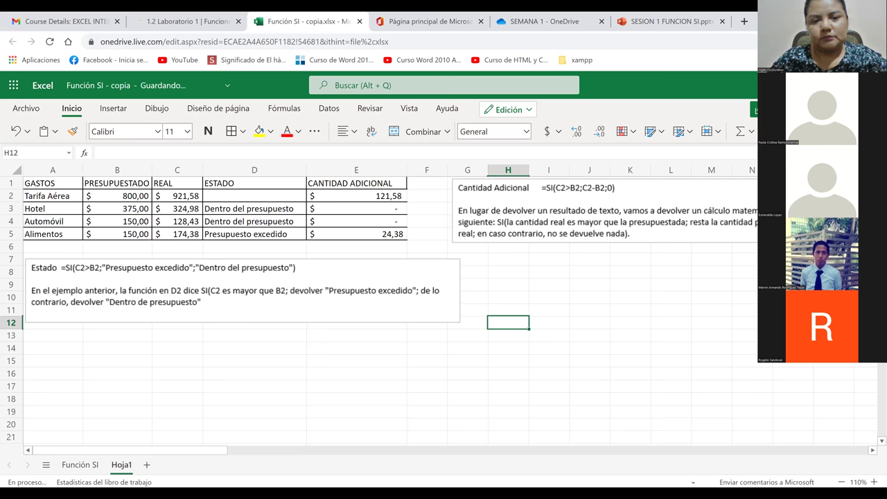
pyautogui.hotkey('ctrl', 'z')
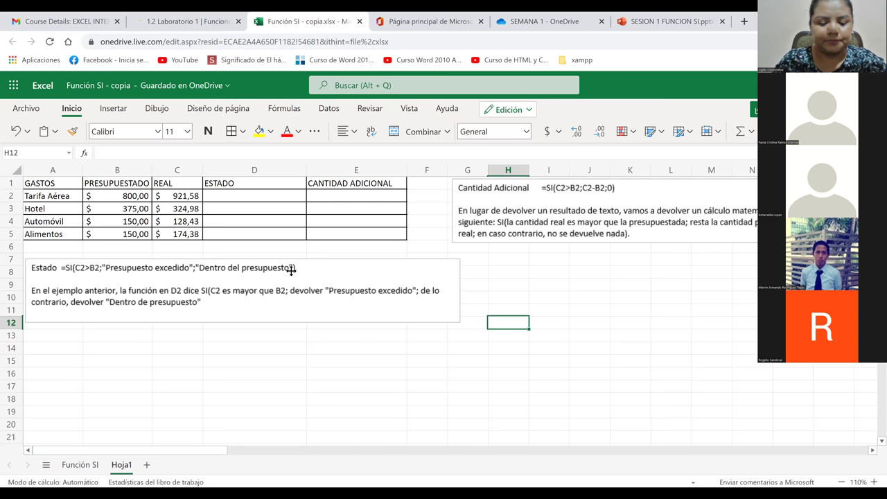
pyautogui.click(305, 199)
pyautogui.write('=SI(C2>B2;"Presupuesto excedido";"Dentro del presupuesto")')
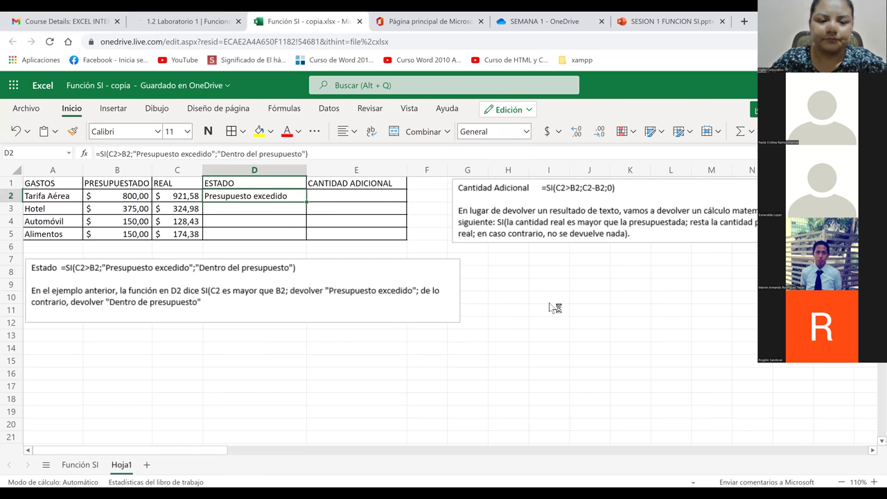
pyautogui.click(350, 245)
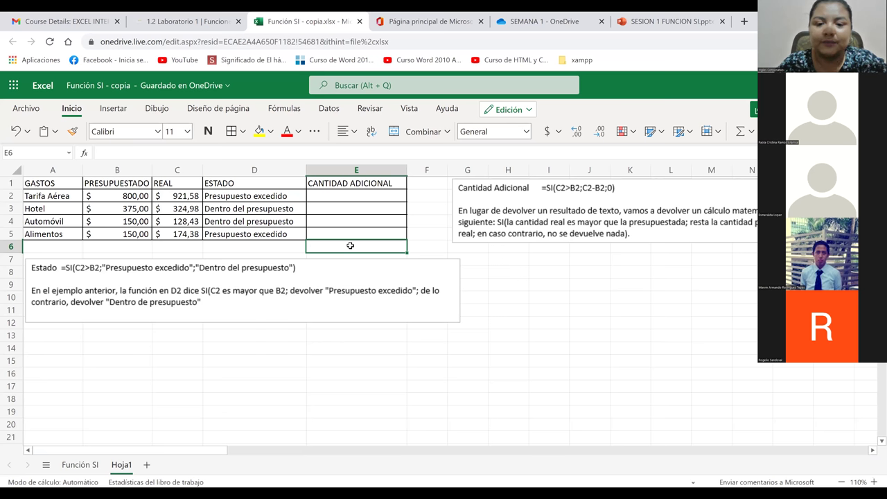
# Start an SI formula in E2 with the logical test C2>B2.
pyautogui.click(358, 196)
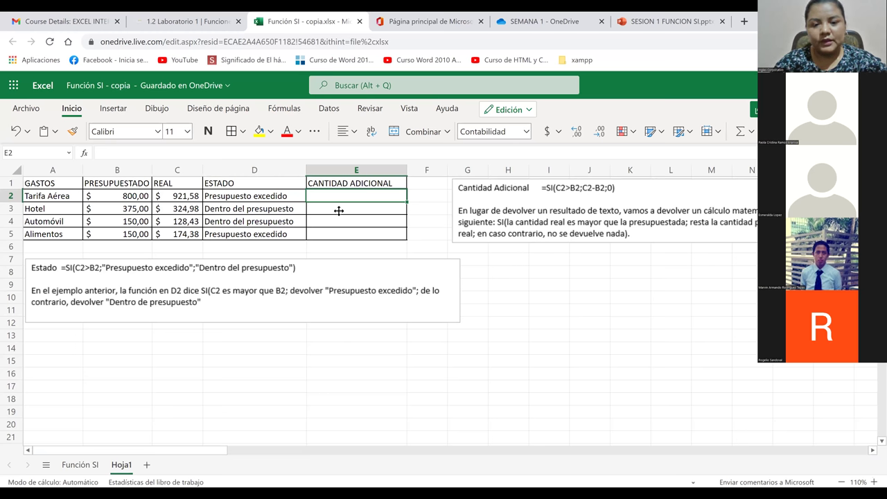
pyautogui.write('=SI(')
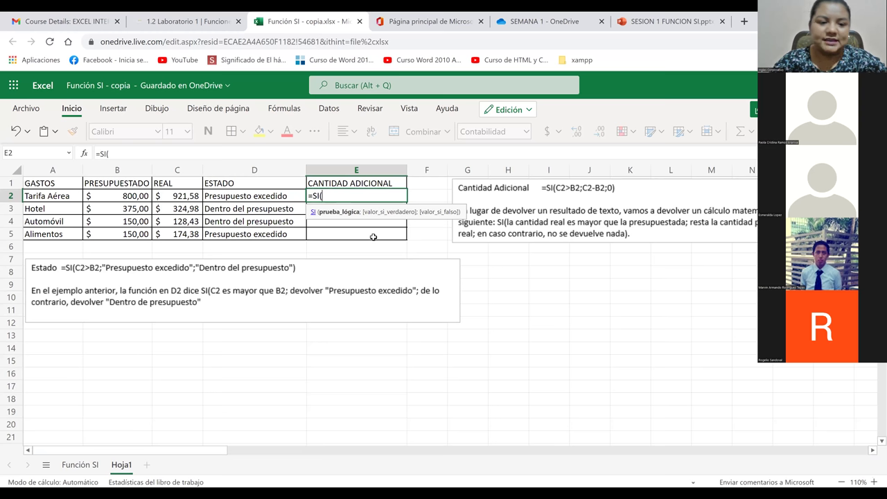
pyautogui.click(182, 196)
pyautogui.write('>')
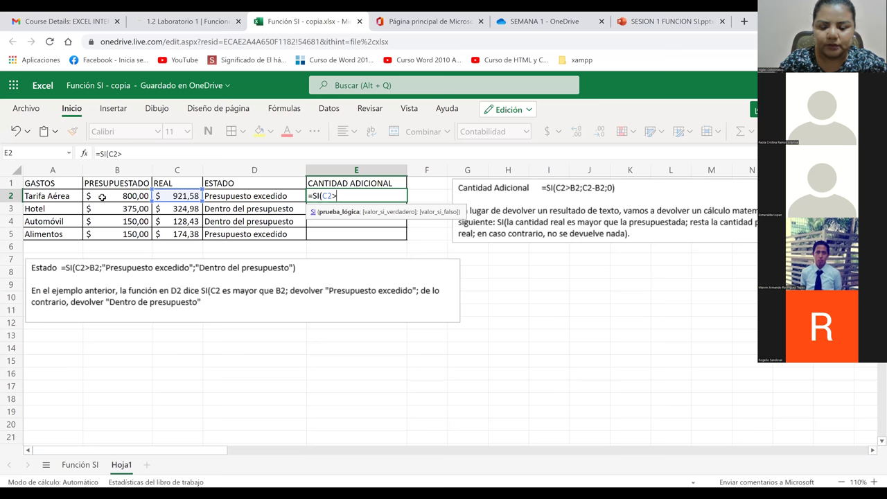
pyautogui.click(102, 197)
pyautogui.write(';')
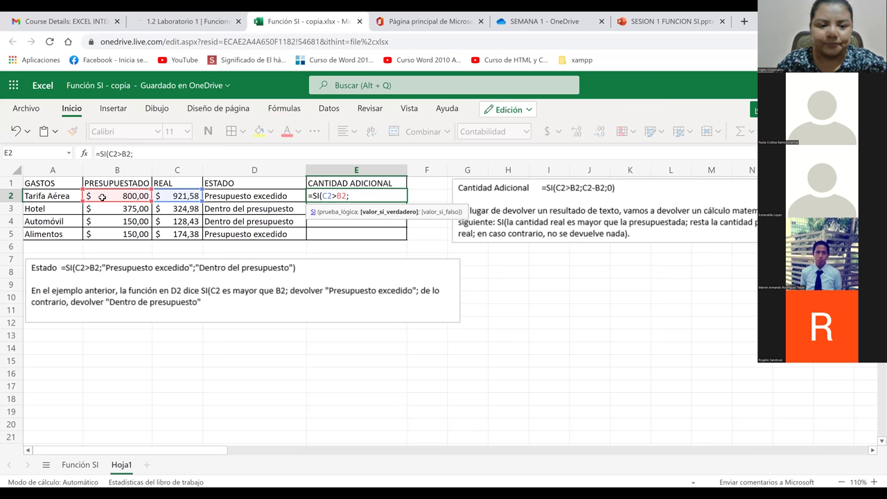
# Complete the E2 formula with C2/B2 as the value if true and 0 as the value if false.
pyautogui.click(178, 196)
pyautogui.write('/')
pyautogui.click(134, 196)
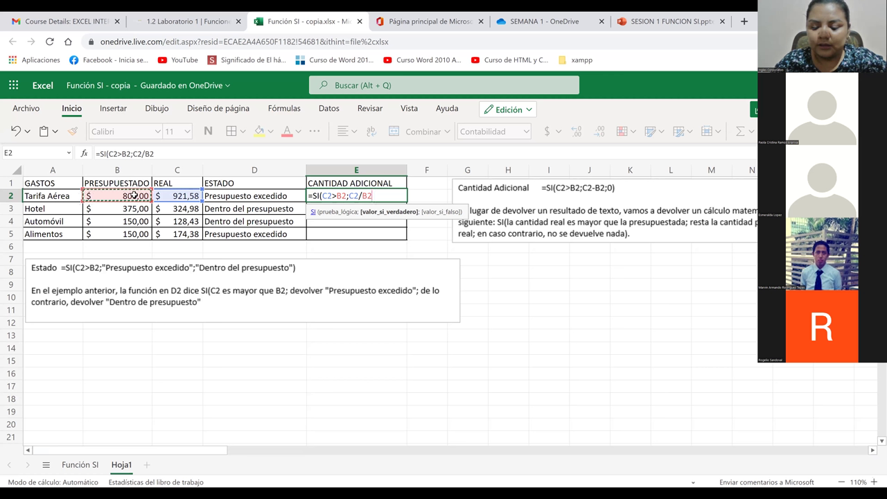
pyautogui.write(';')
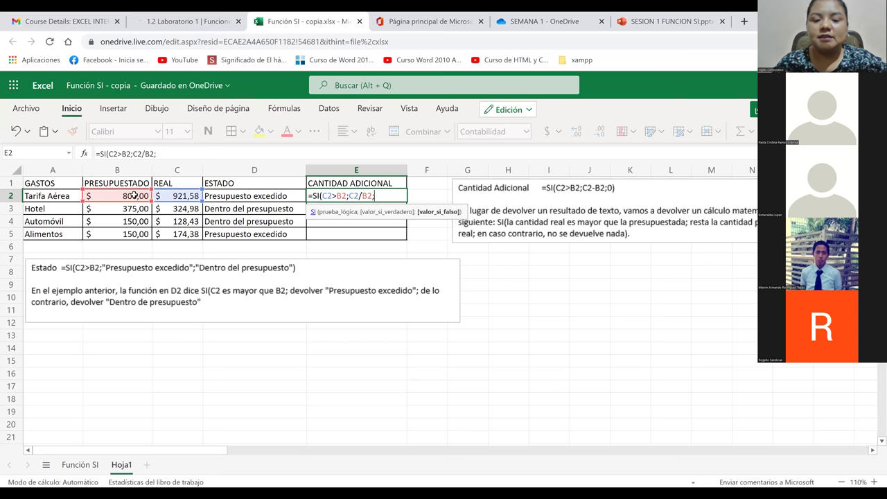
pyautogui.write('0')
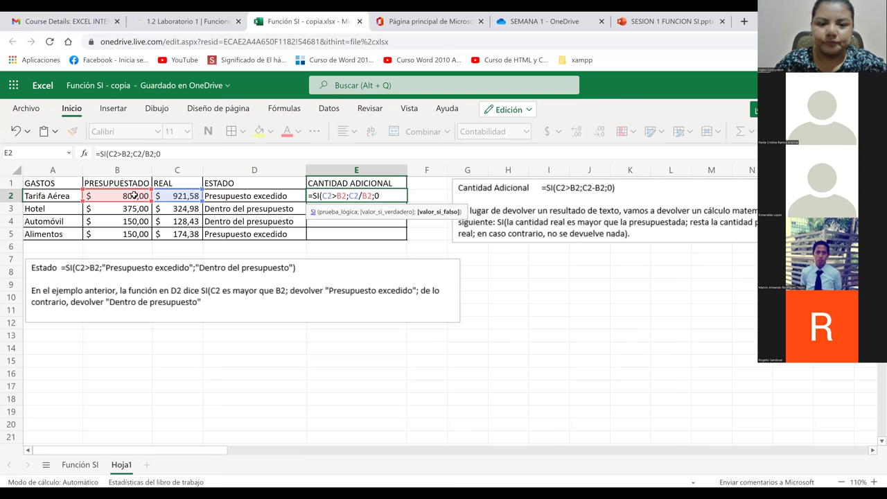
pyautogui.press('Return')
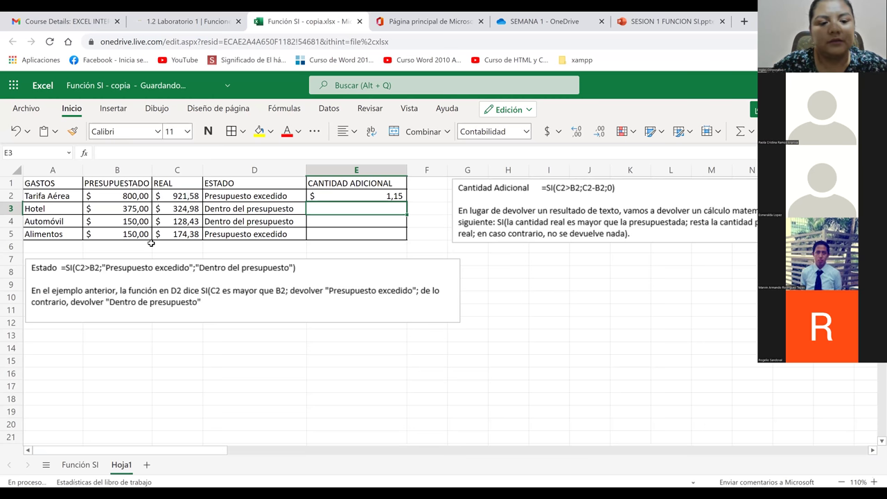
# Try to correct the value if true in the E2 formula to the subtraction C2-B2.
pyautogui.click(362, 192)
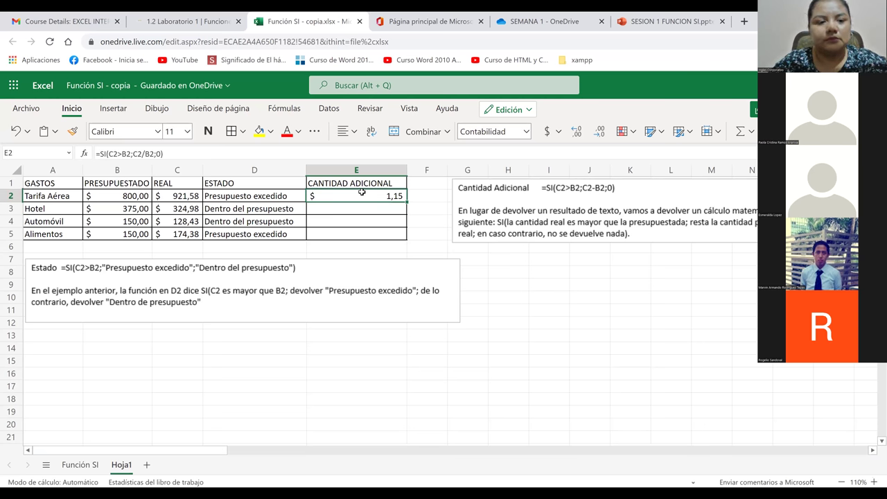
pyautogui.doubleClick(362, 192)
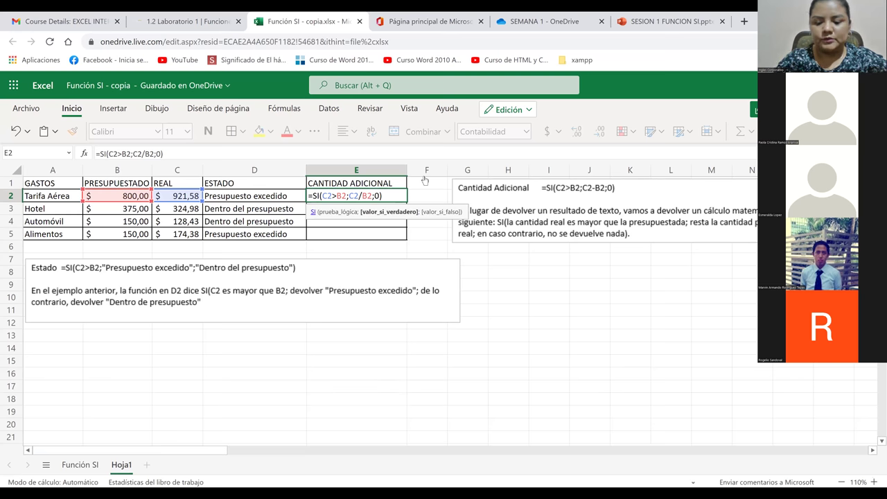
pyautogui.write('-')
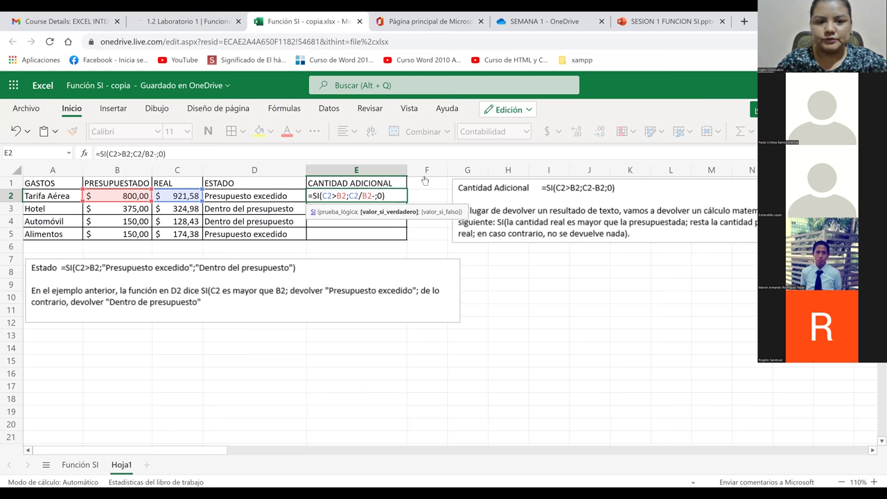
pyautogui.press('BackSpace')
pyautogui.press('BackSpace')
pyautogui.press('BackSpace')
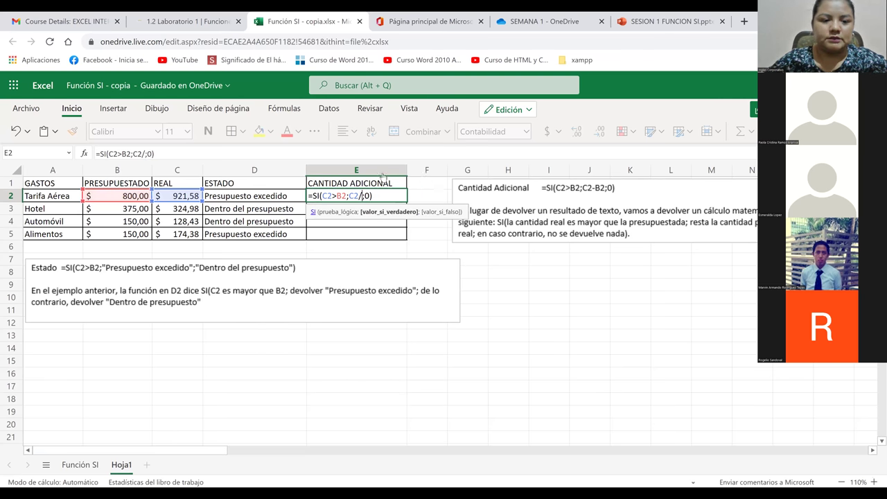
pyautogui.click(178, 191)
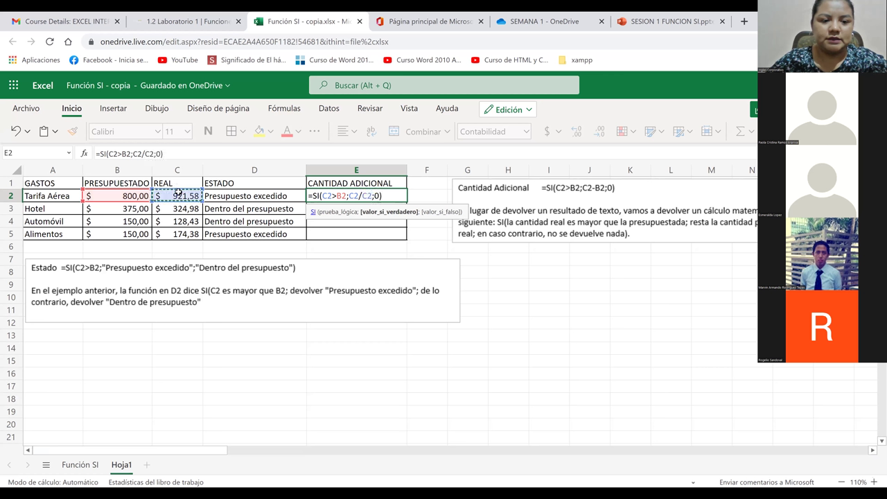
pyautogui.write('-')
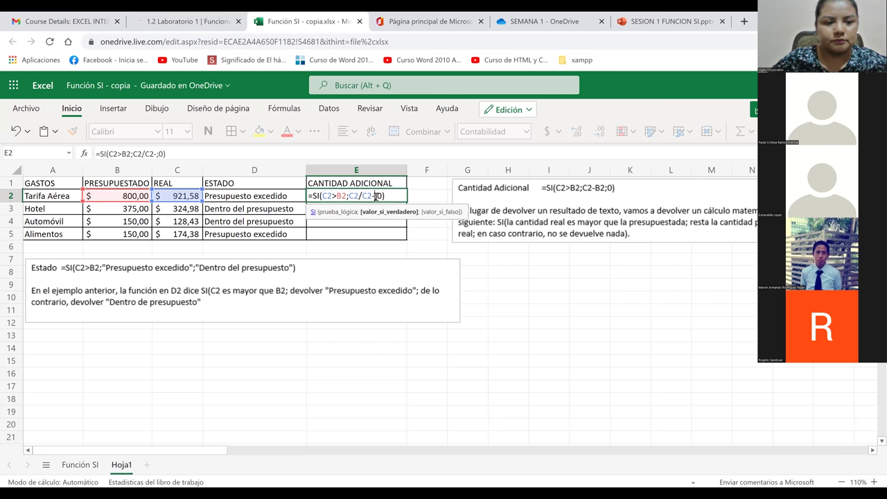
pyautogui.click(132, 197)
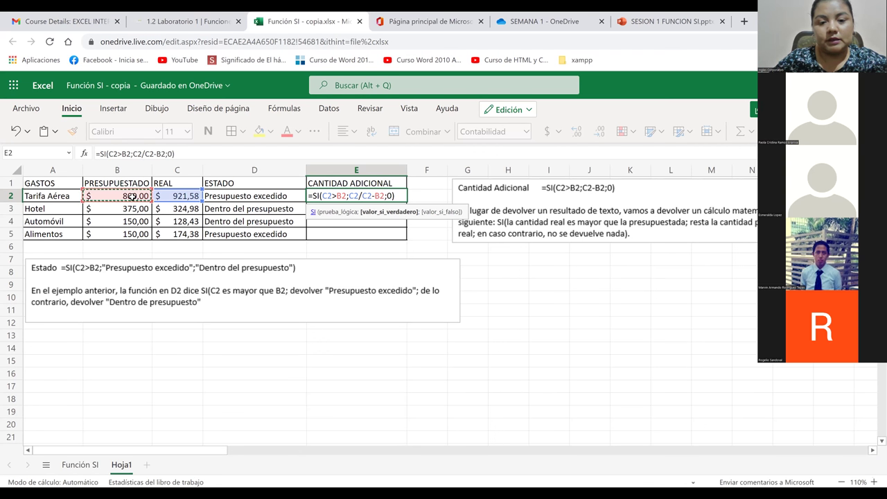
pyautogui.click(372, 196)
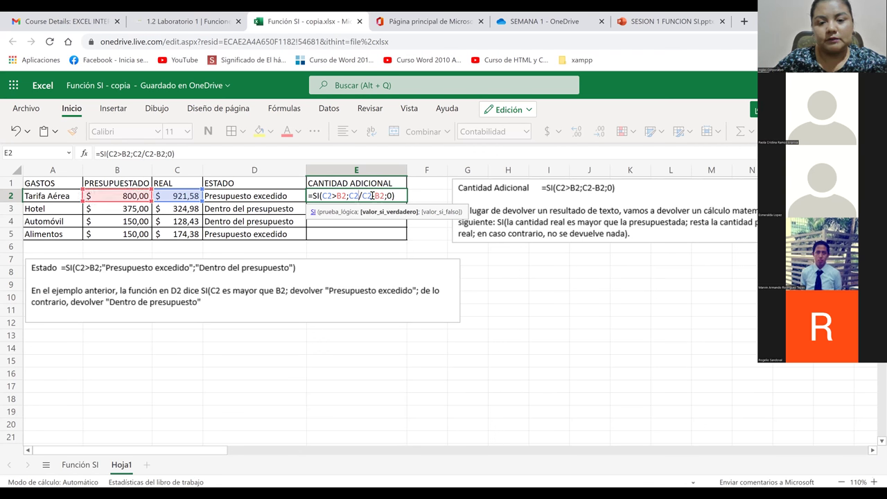
pyautogui.click(409, 195)
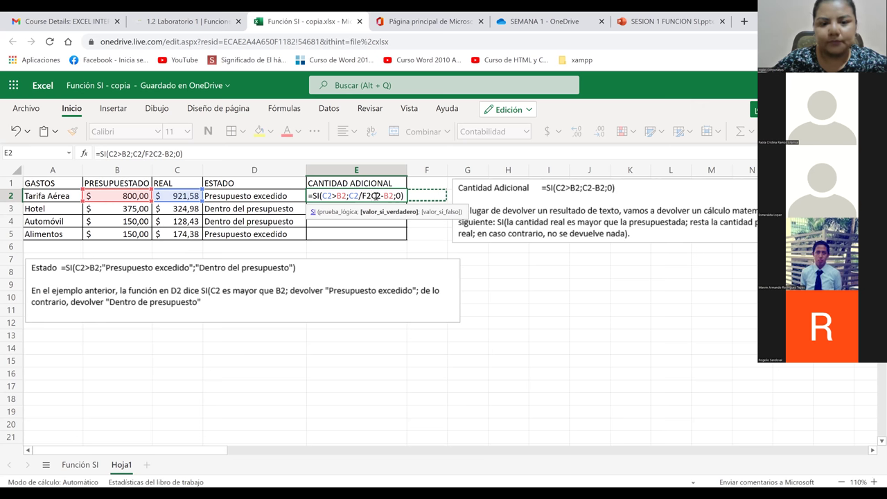
# Delete everything after the logical test in the E2 formula, leaving =SI(C2>B2;.
pyautogui.press('Delete')
pyautogui.press('Delete')
pyautogui.press('Delete')
pyautogui.press('Delete')
pyautogui.press('Delete')
pyautogui.press('Delete')
pyautogui.press('Delete')
pyautogui.press('Delete')
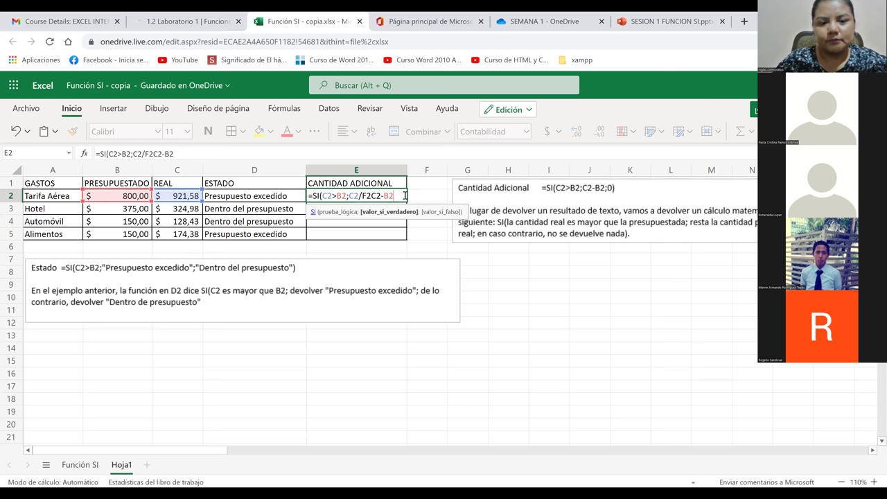
pyautogui.press('BackSpace')
pyautogui.press('BackSpace')
pyautogui.press('BackSpace')
pyautogui.press('BackSpace')
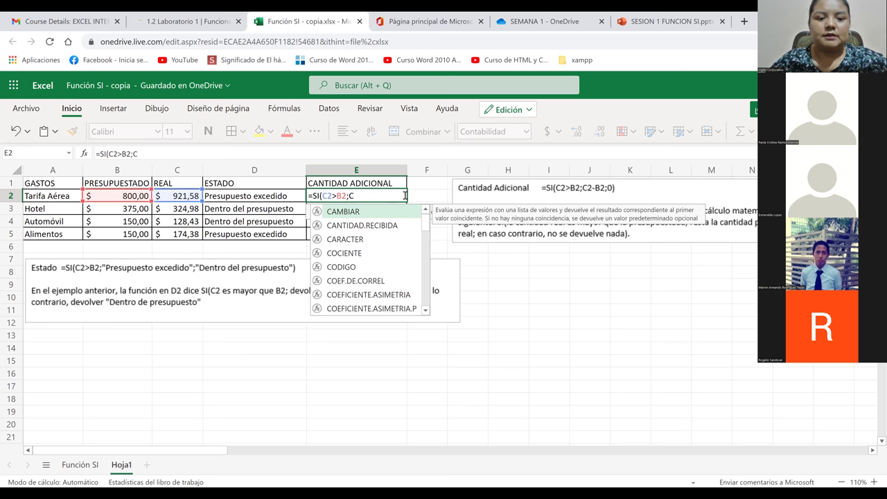
pyautogui.press('BackSpace')
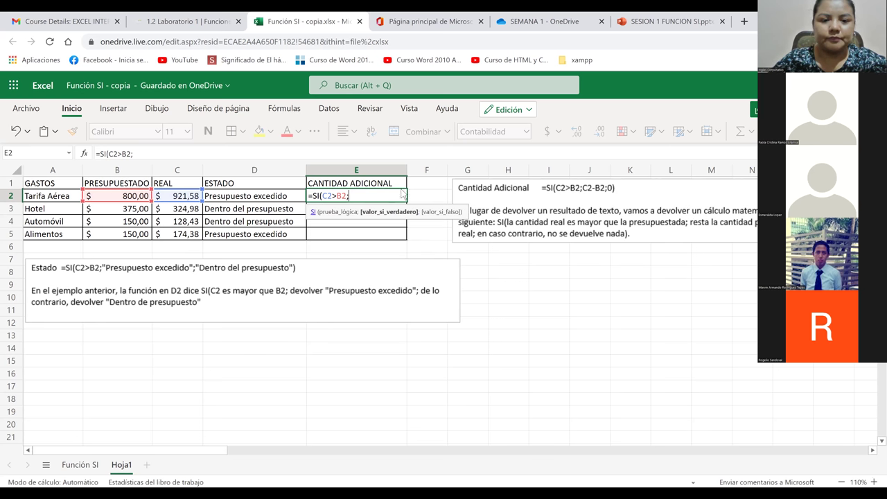
# Complete the E2 formula with C2-B2 if true and 0 if false, and fill it down to E5.
pyautogui.click(181, 197)
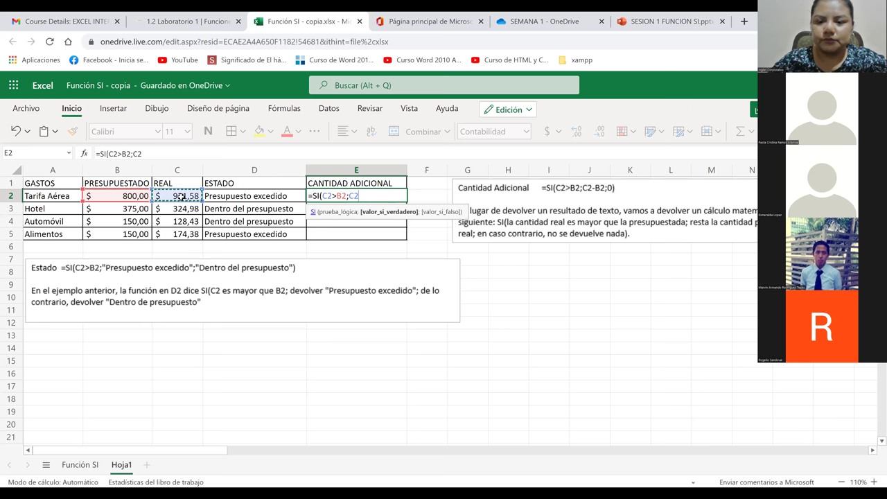
pyautogui.write('-')
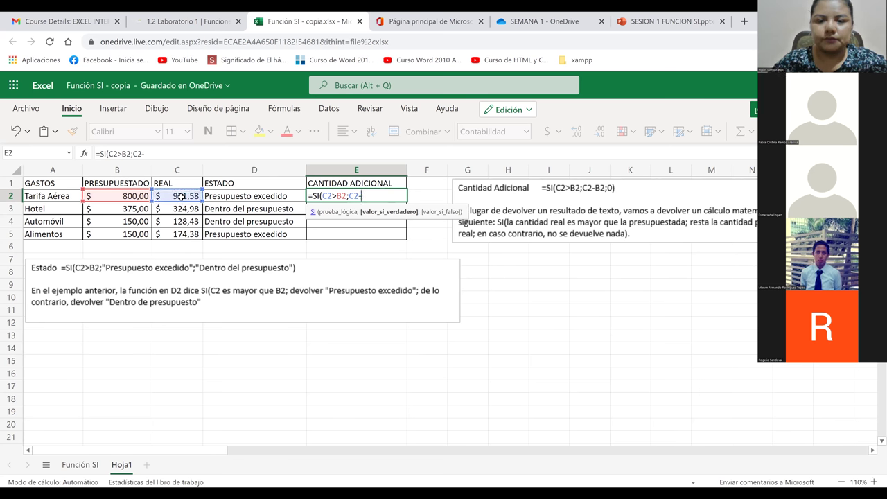
pyautogui.click(98, 198)
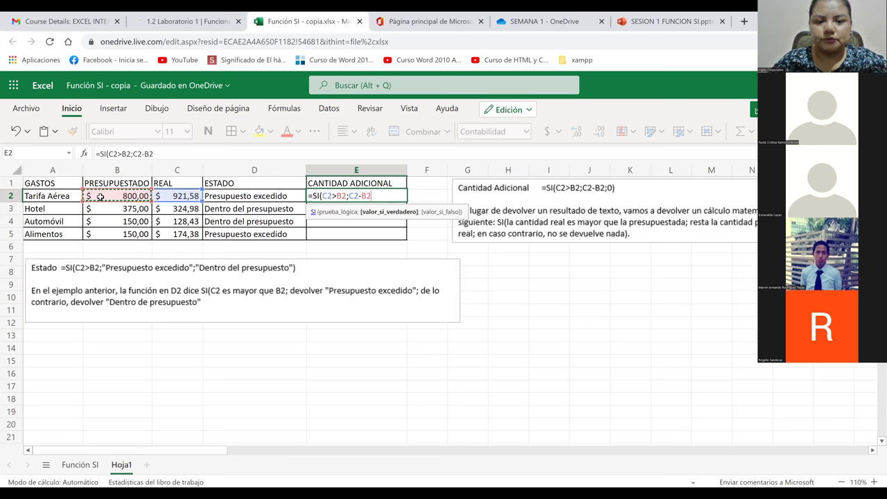
pyautogui.write('<')
pyautogui.press('BackSpace')
pyautogui.write(';0')
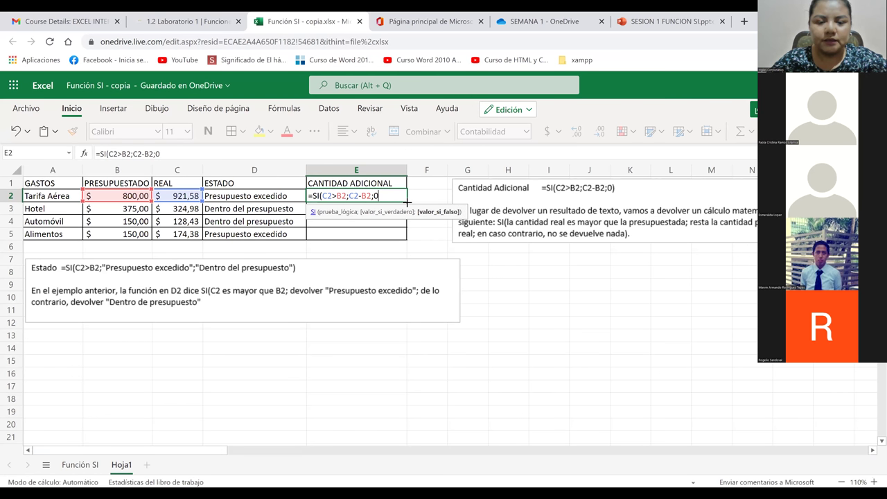
pyautogui.press('Return')
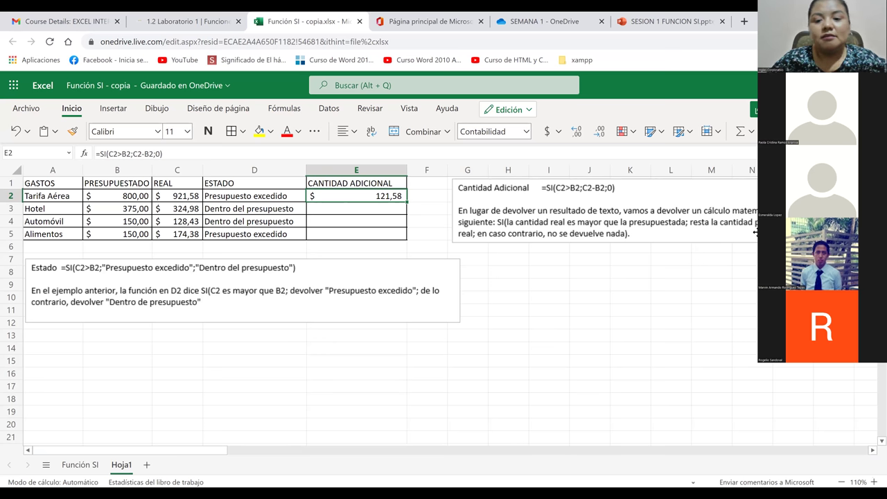
pyautogui.moveTo(405, 202); pyautogui.dragTo(405, 237)
pyautogui.click(419, 200)
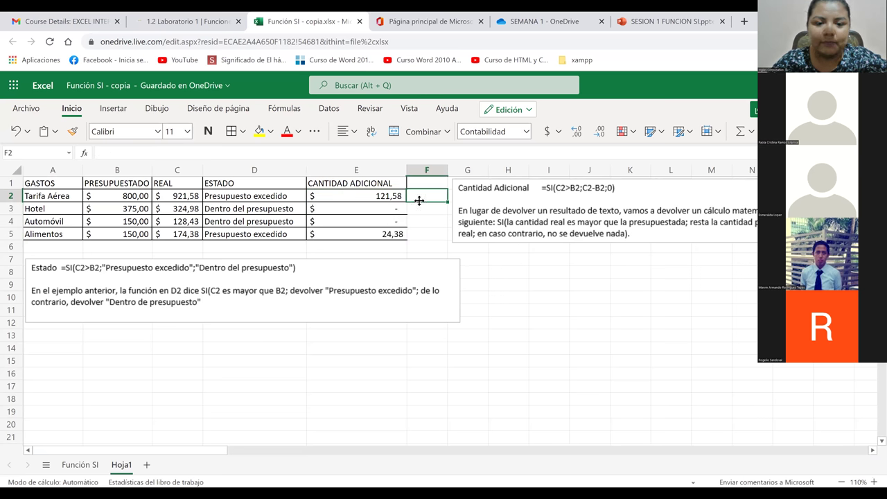
# Examine the CANTIDAD ADICIONAL results and their formulas in cells E2 to E5.
pyautogui.click(393, 209)
pyautogui.click(394, 221)
pyautogui.click(394, 211)
pyautogui.click(396, 203)
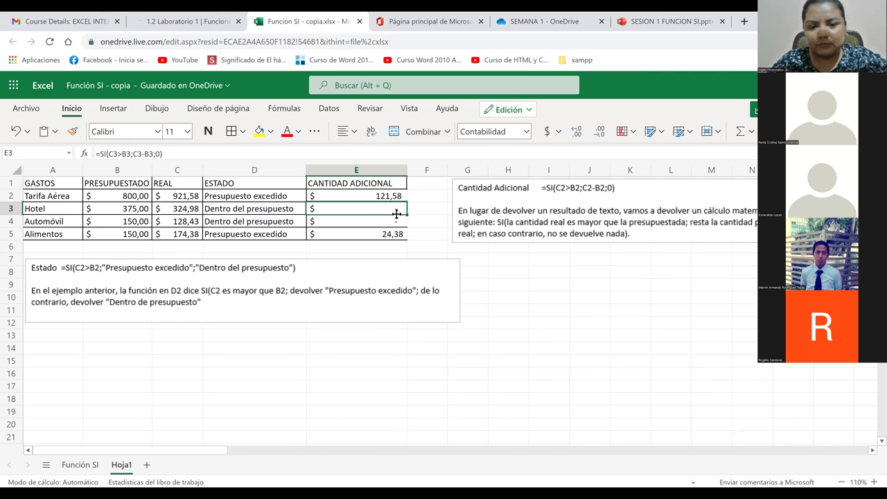
pyautogui.click(395, 207)
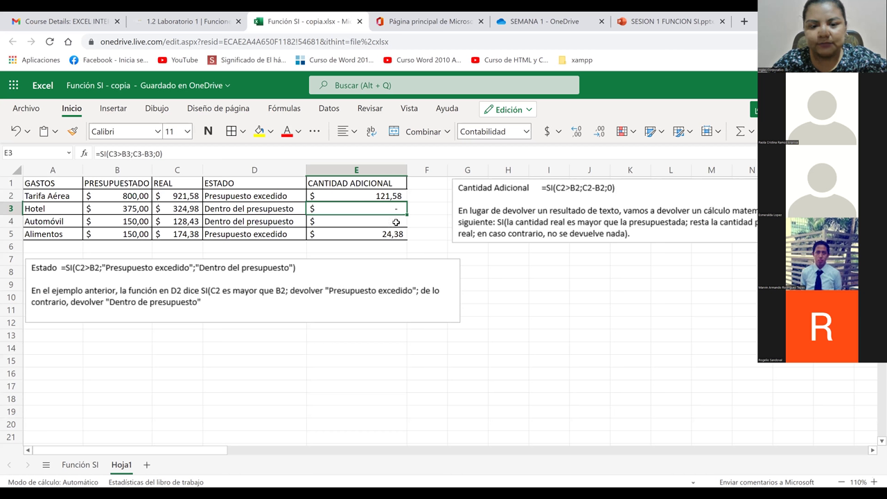
pyautogui.click(387, 218)
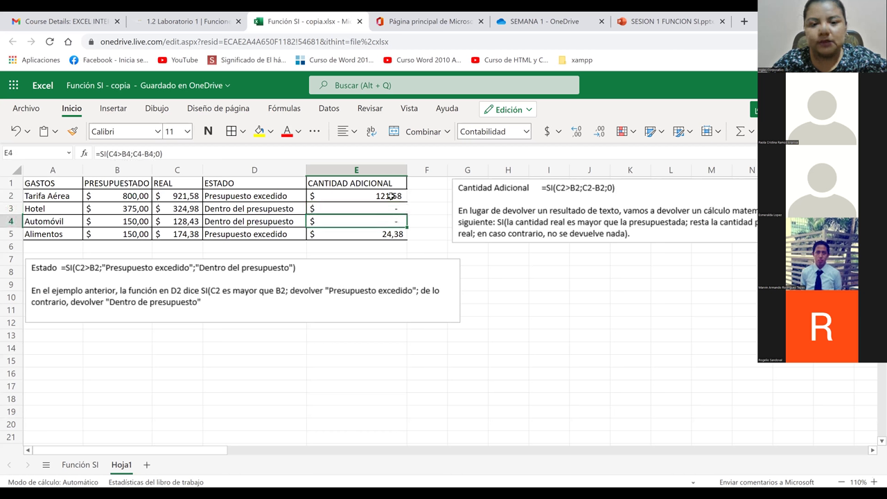
pyautogui.click(390, 196)
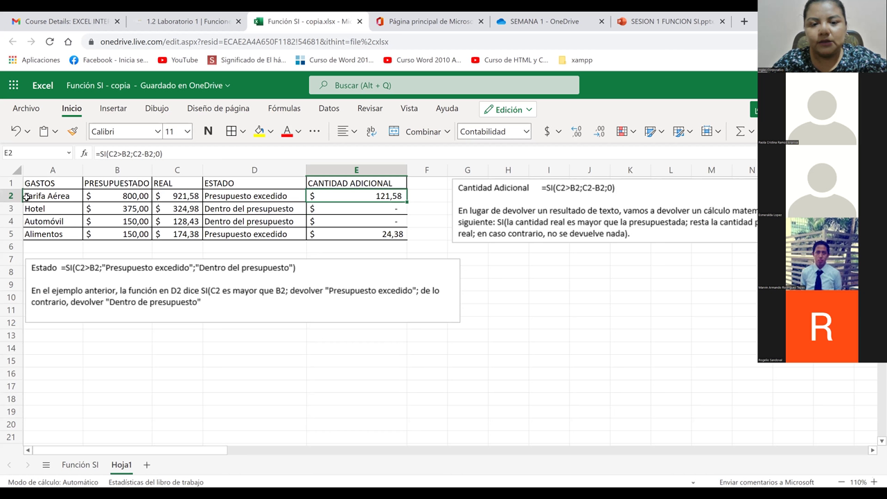
pyautogui.click(386, 233)
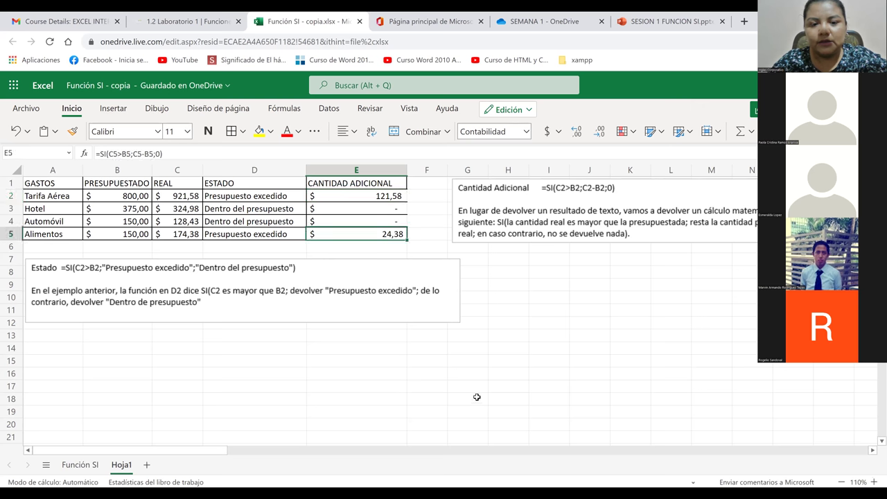
pyautogui.click(663, 335)
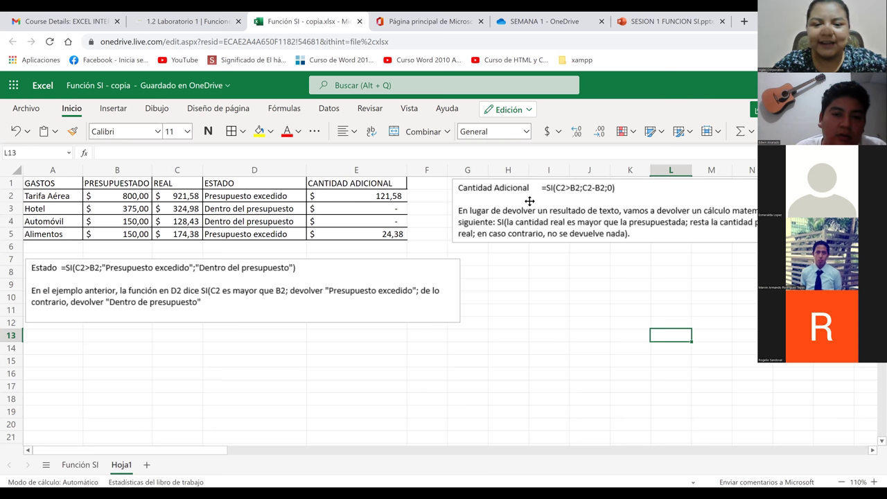
# Replace the 0 in the E2 formula with an opening quotation mark for a text value if false.
pyautogui.doubleClick(388, 195)
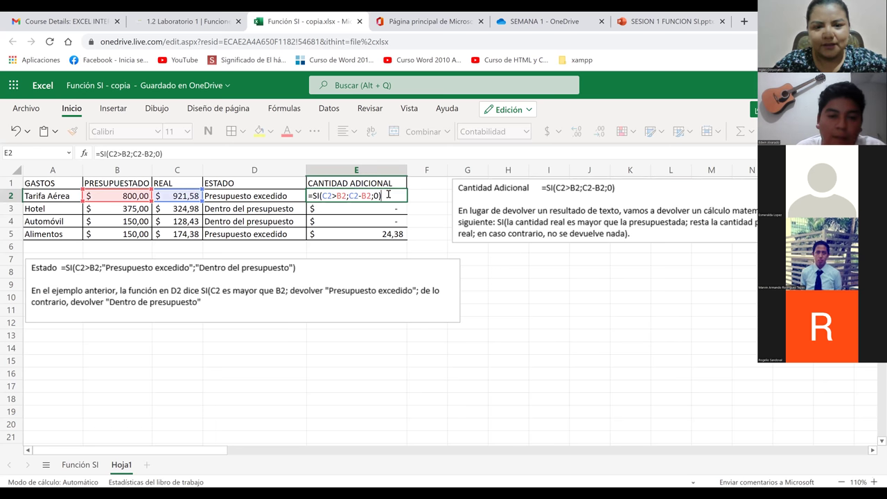
pyautogui.click(378, 196)
pyautogui.press('BackSpace')
pyautogui.write('"')
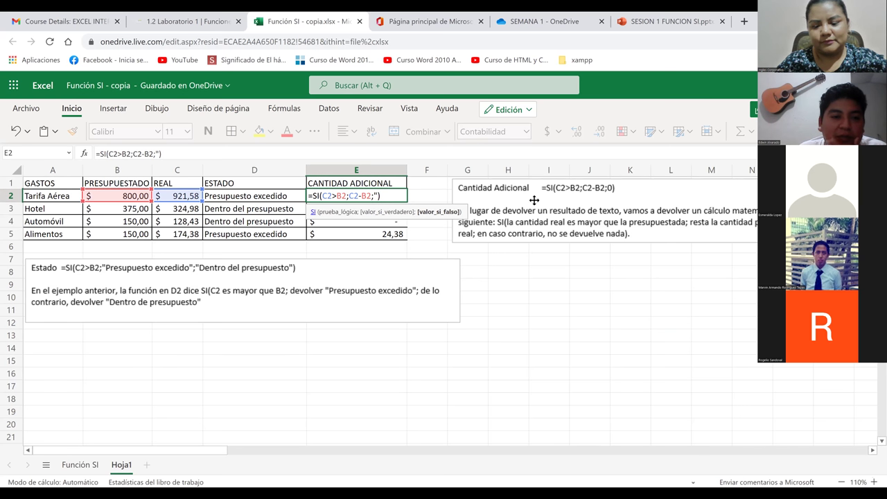
# Try the text No se paso del as the value if false in the E2 formula and erase it.
pyautogui.write('No se pa')
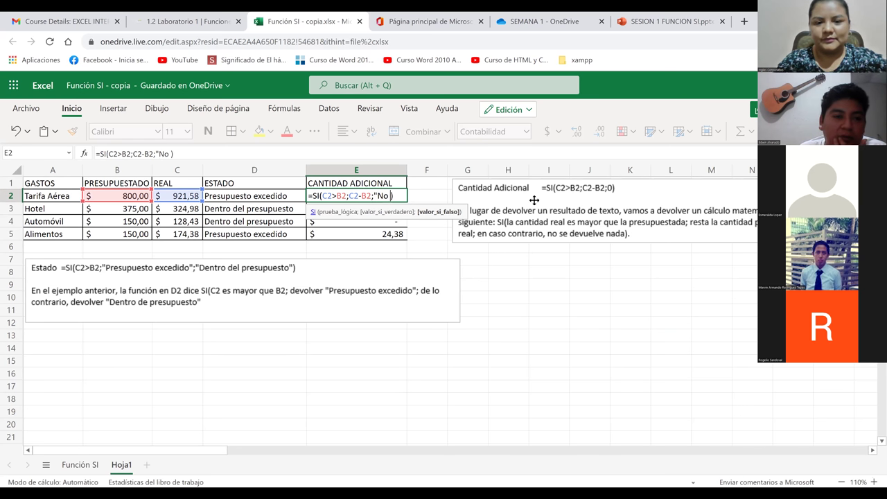
pyautogui.write('so del')
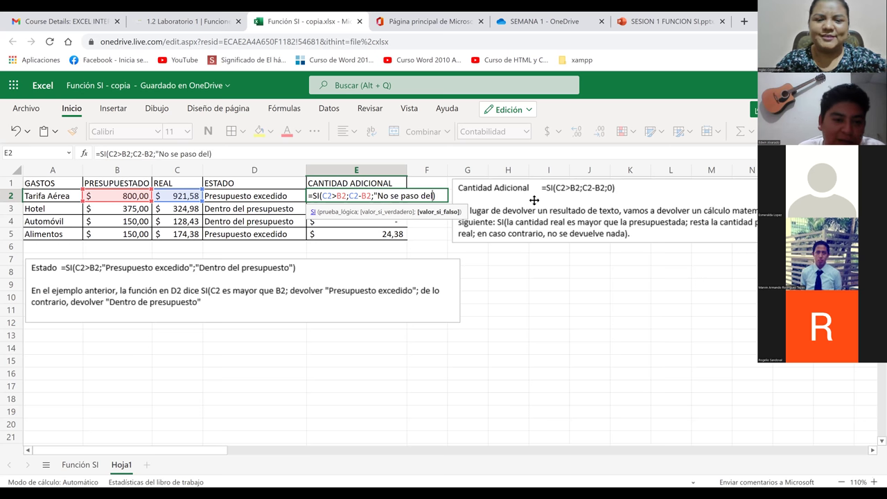
pyautogui.press('BackSpace')
pyautogui.press('BackSpace')
pyautogui.press('BackSpace')
pyautogui.press('BackSpace')
pyautogui.press('BackSpace')
pyautogui.press('BackSpace')
pyautogui.press('BackSpace')
pyautogui.press('BackSpace')
pyautogui.press('BackSpace')
pyautogui.press('BackSpace')
pyautogui.press('BackSpace')
pyautogui.press('BackSpace')
pyautogui.press('BackSpace')
pyautogui.press('BackSpace')
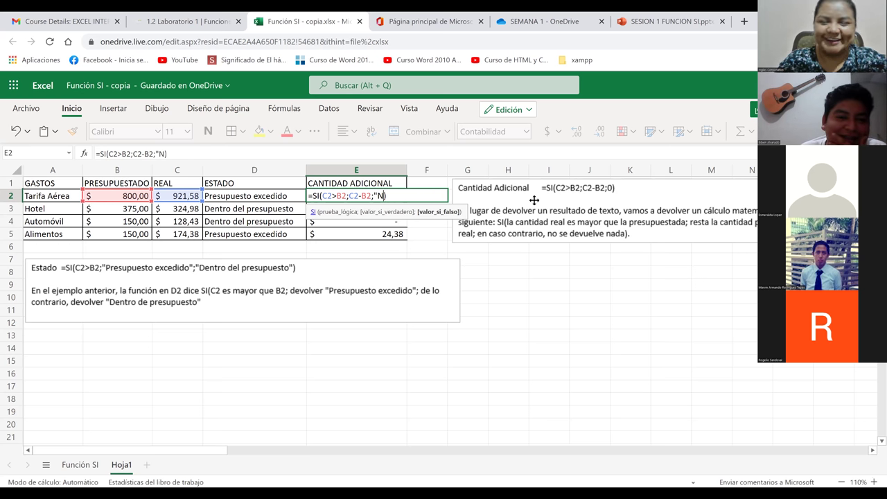
# Complete the E2 formula with the text "ok" as the value if false, and fill it down to E5.
pyautogui.write('0k"')
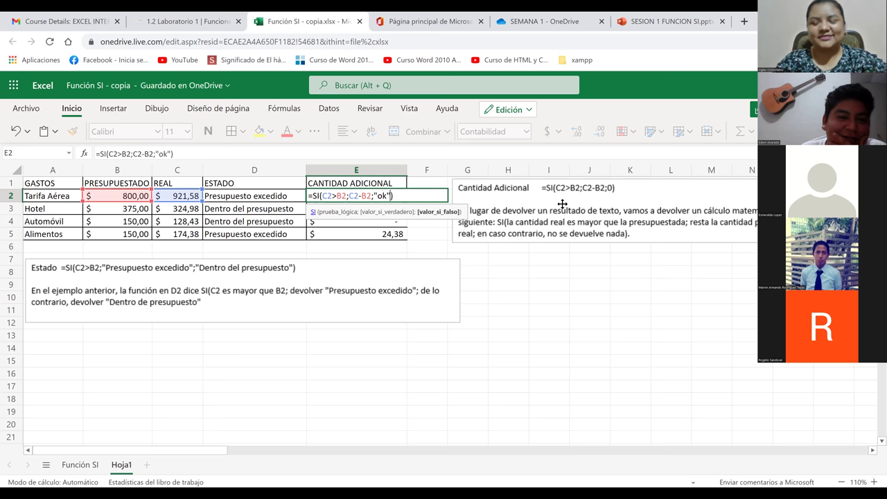
pyautogui.press('Return')
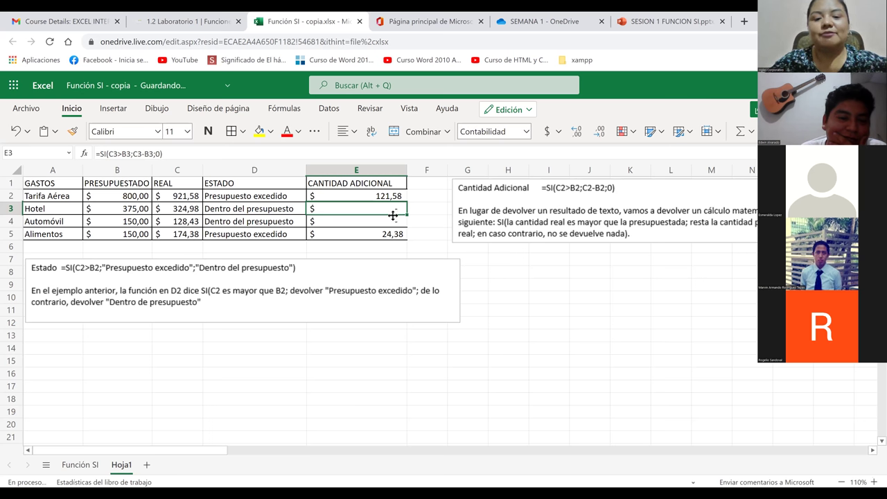
pyautogui.press('Down')
pyautogui.click(395, 206)
pyautogui.rightClick(394, 206)
pyautogui.press('Escape')
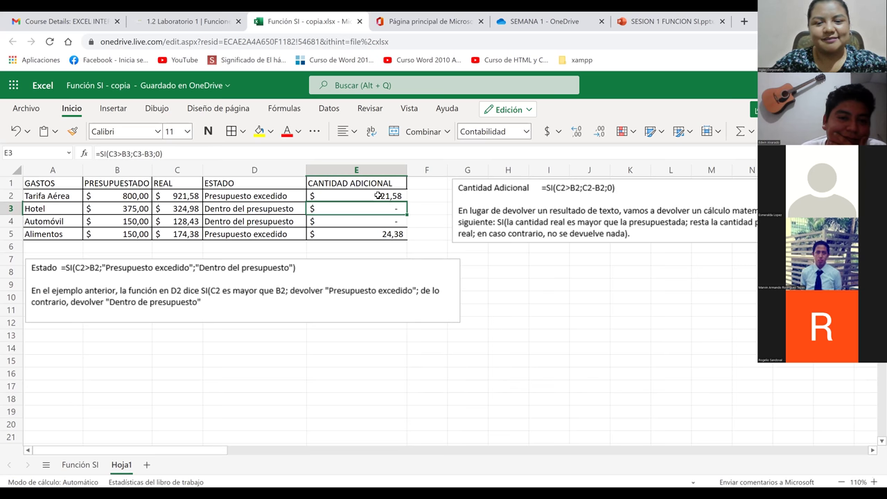
pyautogui.click(384, 196)
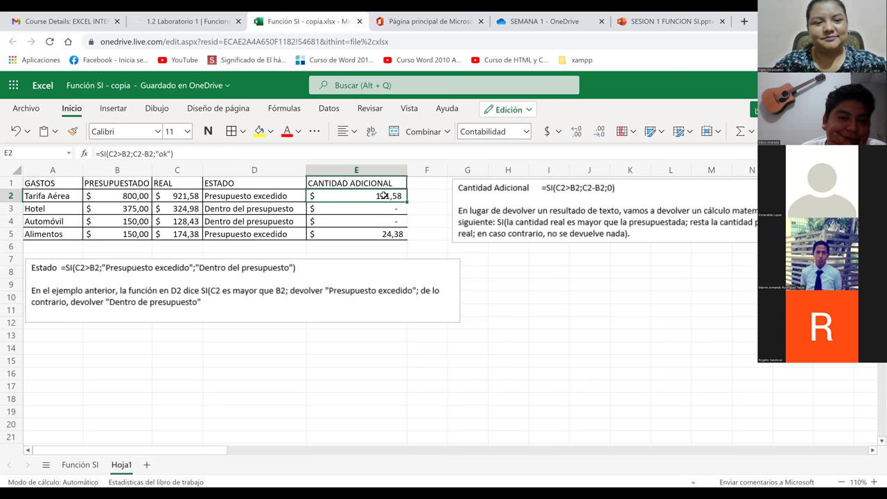
pyautogui.moveTo(406, 201); pyautogui.dragTo(406, 241)
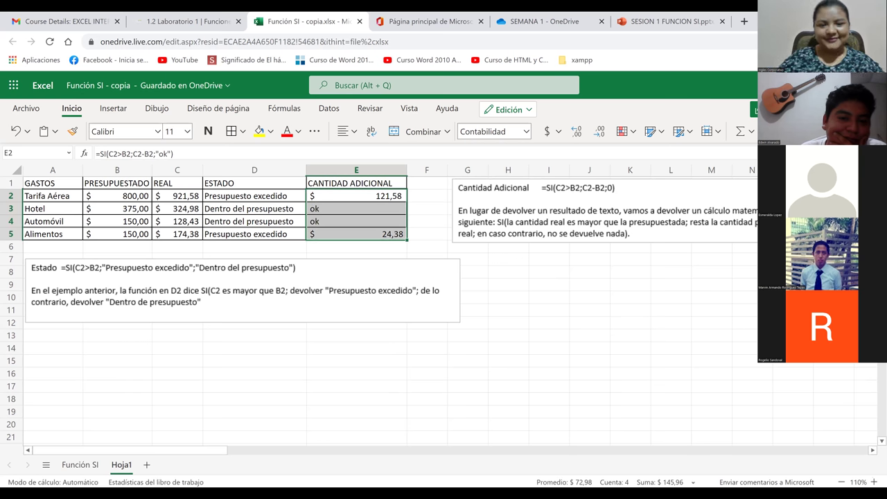
pyautogui.click(522, 261)
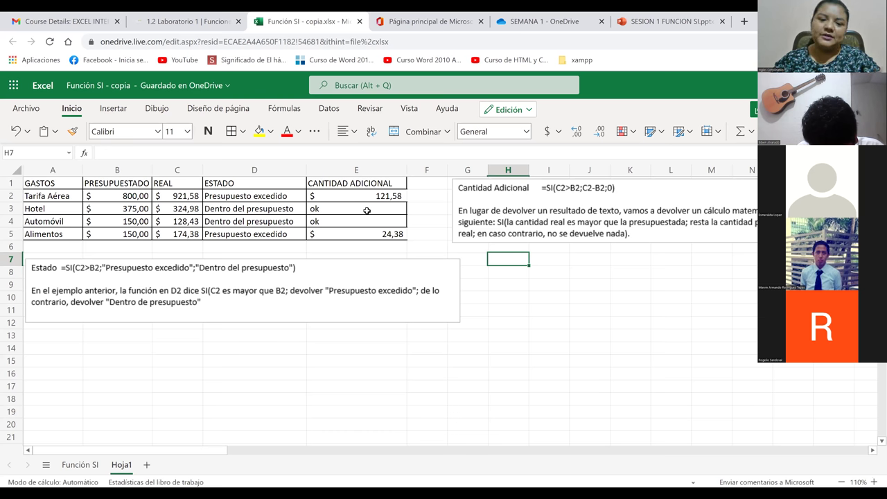
# Examine the formula behind the Hotel row's CANTIDAD ADICIONAL result in E3.
pyautogui.click(367, 211)
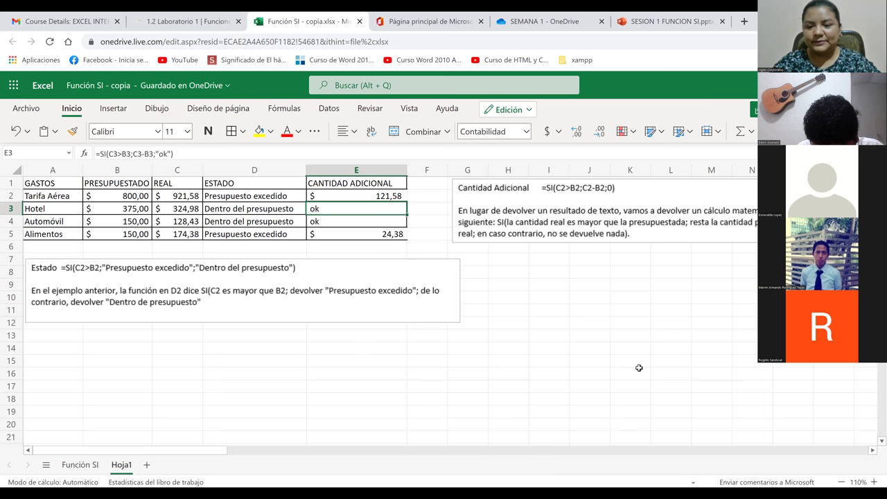
pyautogui.click(745, 347)
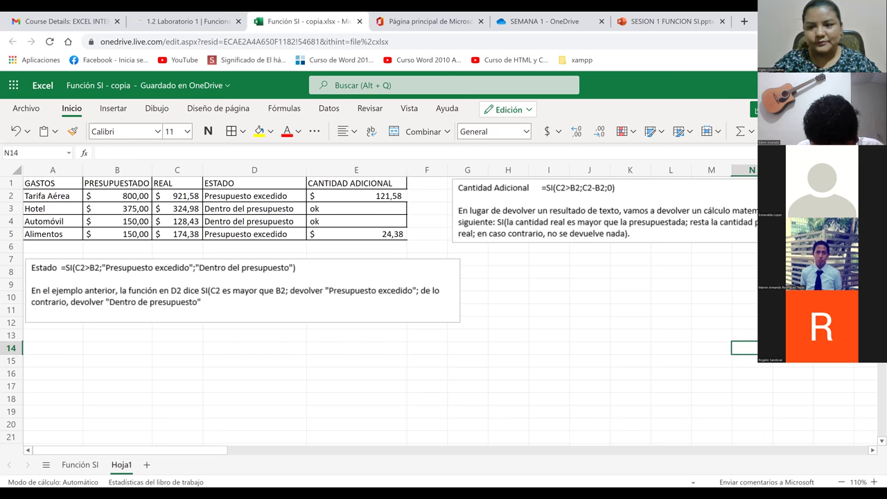
pyautogui.scroll(-1, 387, 305)
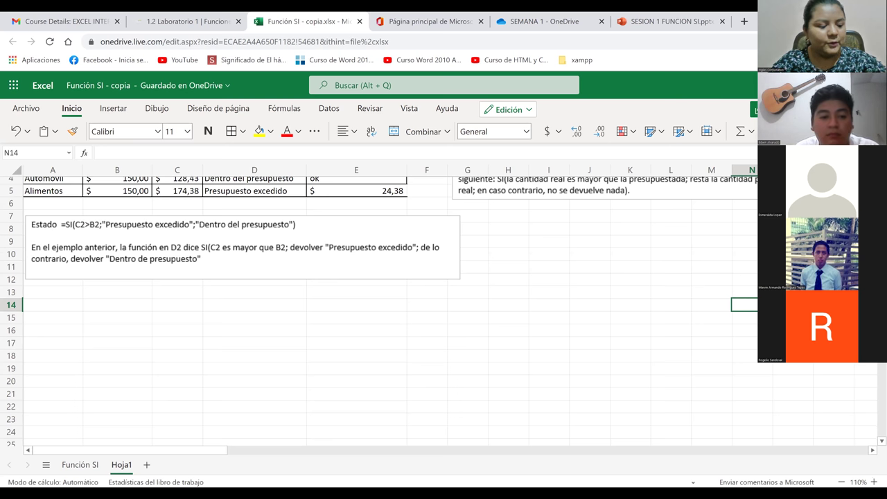
pyautogui.scroll(1, 388, 304)
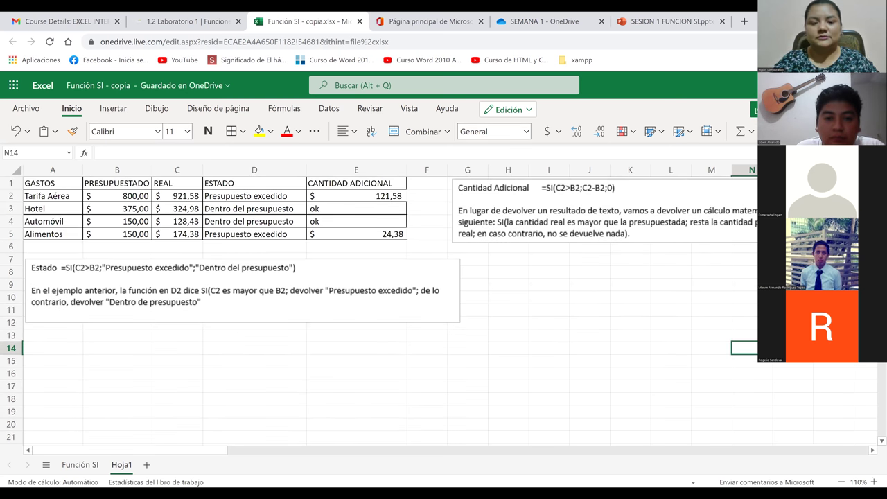
pyautogui.click(582, 326)
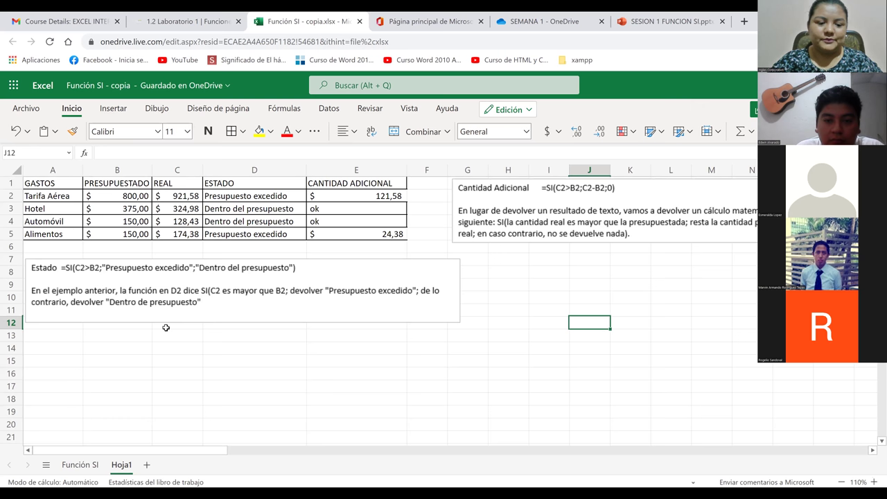
# Enter the header Vendedores in B3 of a new worksheet and widen column B to fit it.
pyautogui.click(146, 465)
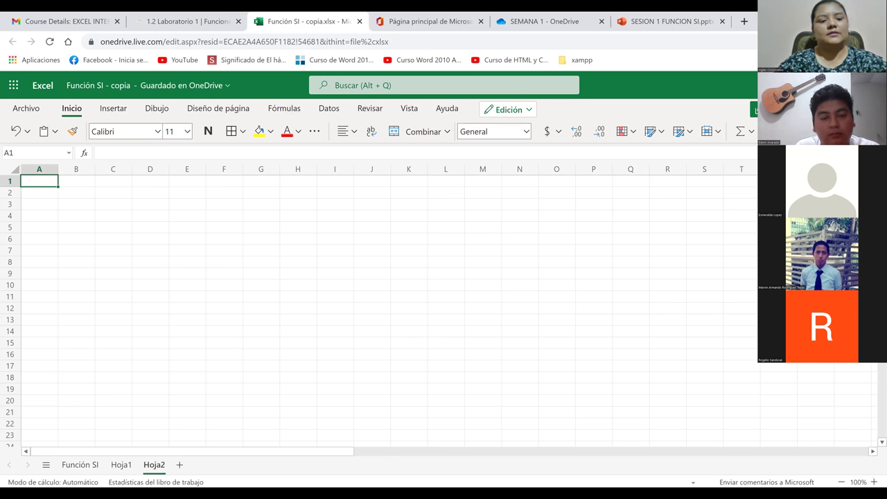
pyautogui.click(70, 204)
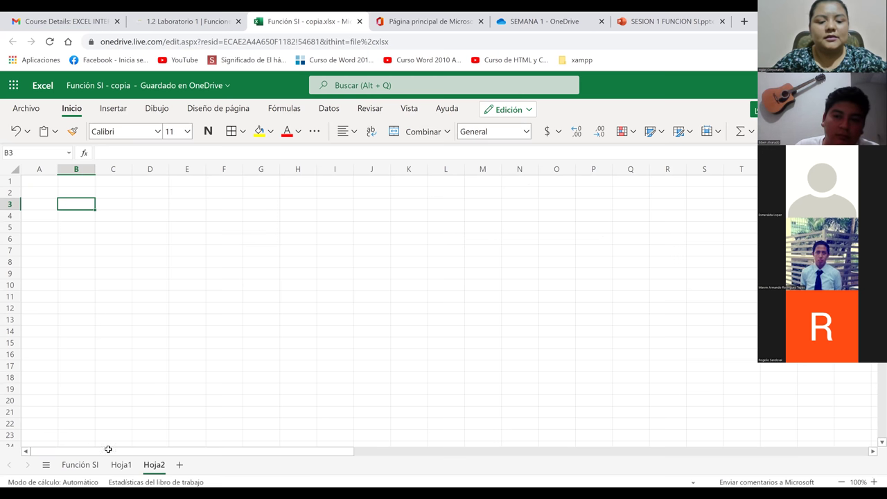
pyautogui.write('Vend')
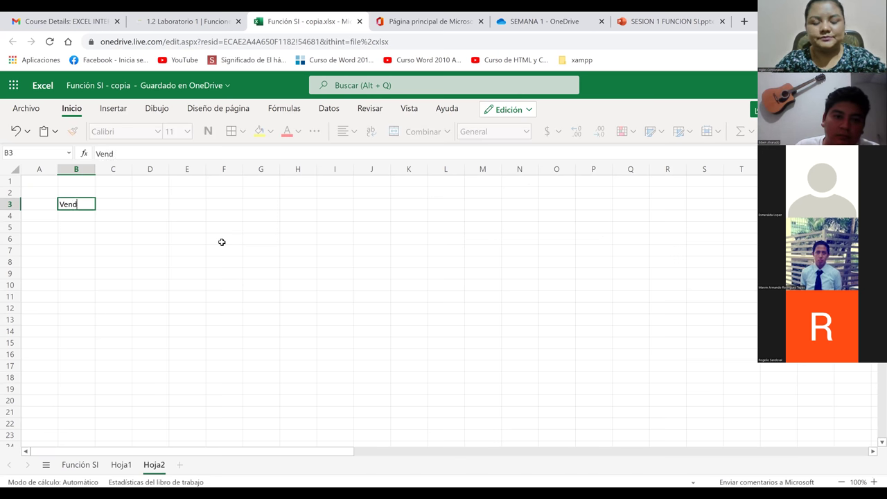
pyautogui.write('edores')
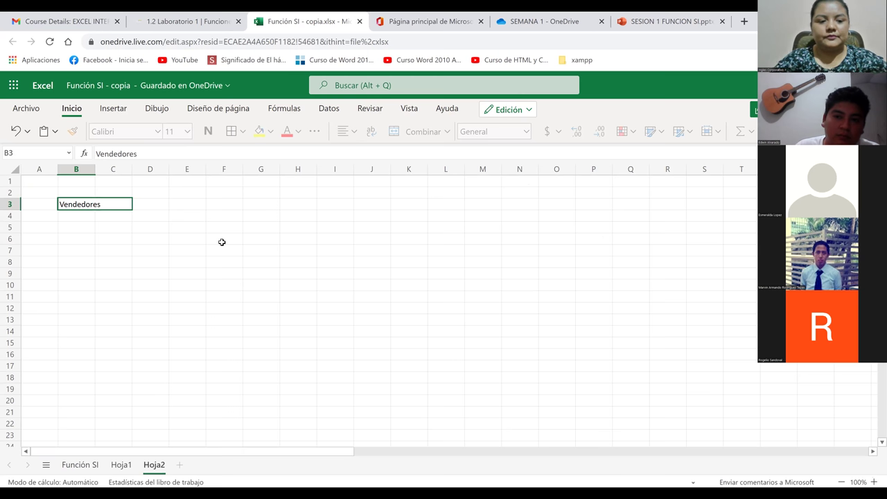
pyautogui.click(275, 270)
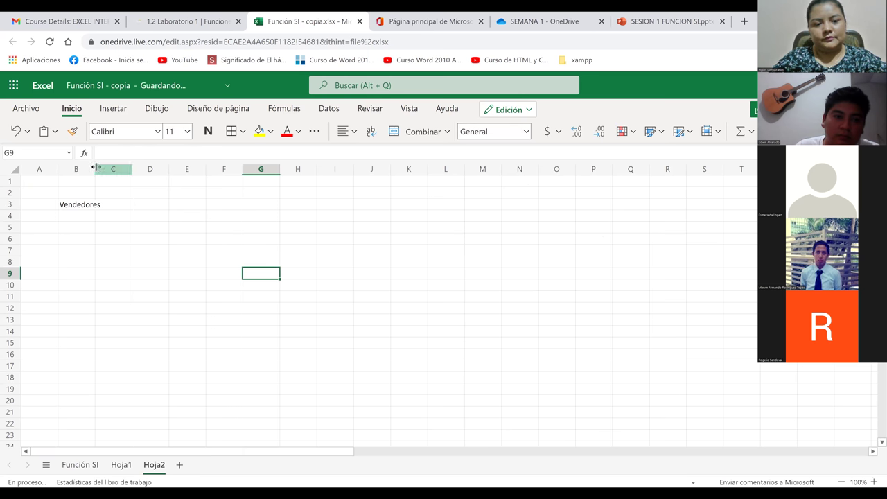
pyautogui.moveTo(95, 168); pyautogui.dragTo(121, 175)
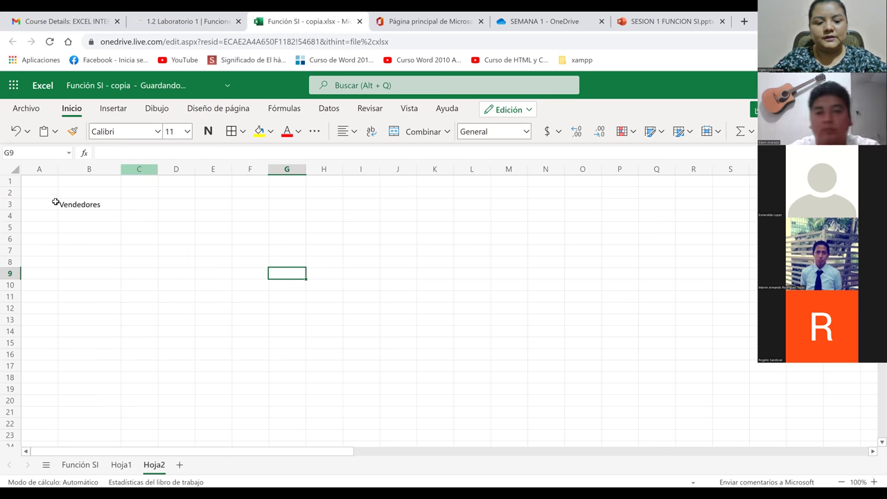
# Try to copy the student names in B5:B12 of the Función SI sheet to B4 on Hoja2.
pyautogui.click(83, 464)
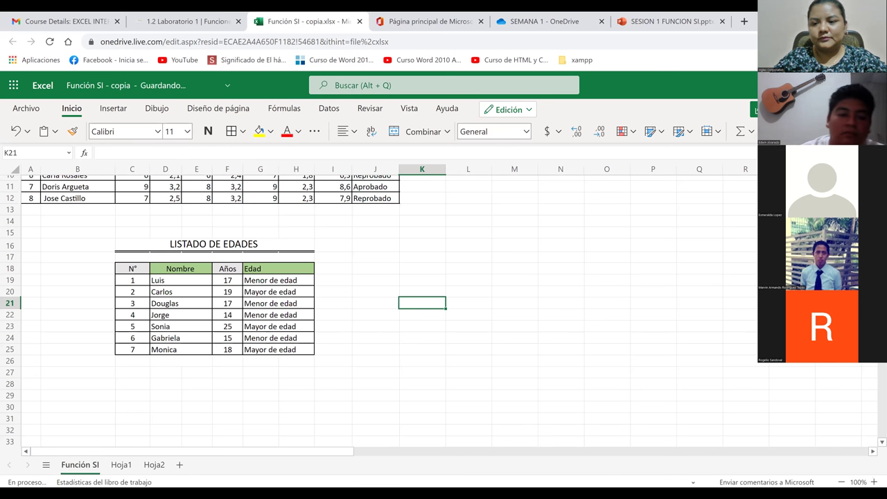
pyautogui.scroll(3, 83, 232)
pyautogui.moveTo(69, 239); pyautogui.dragTo(72, 321)
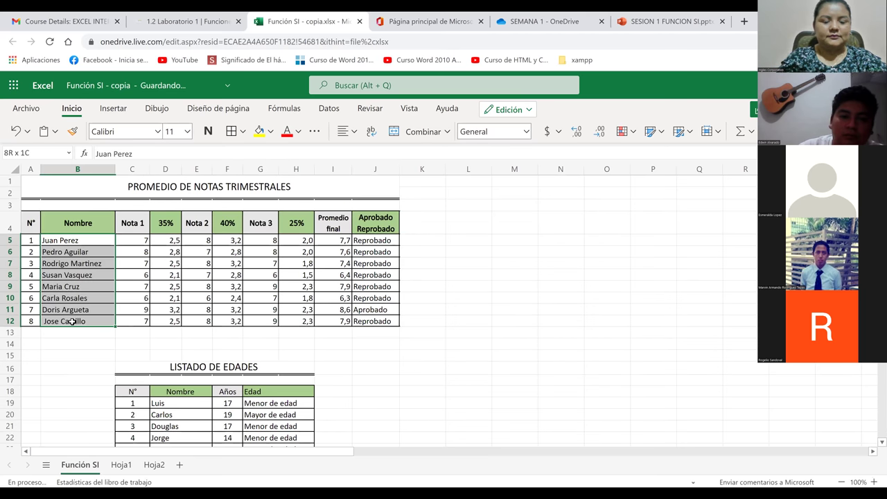
pyautogui.hotkey('ctrl', 'c')
pyautogui.click(151, 469)
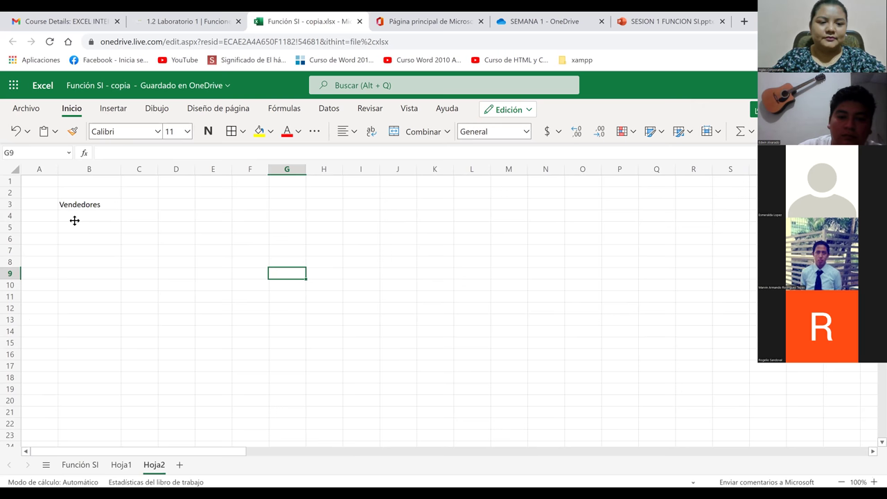
pyautogui.click(74, 220)
pyautogui.hotkey('ctrl', 'v')
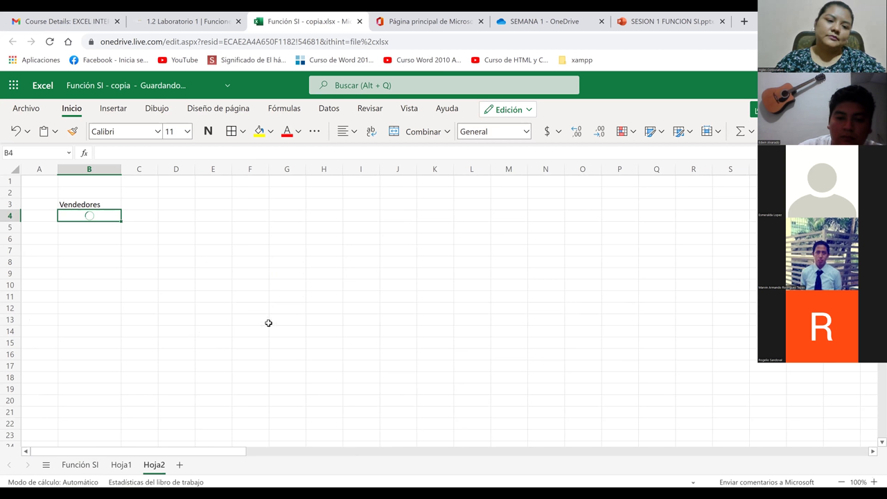
# Enter the month headers Enero, Febrero and Marzo in cells C3 to E3 of Hoja2.
pyautogui.click(142, 212)
pyautogui.click(142, 200)
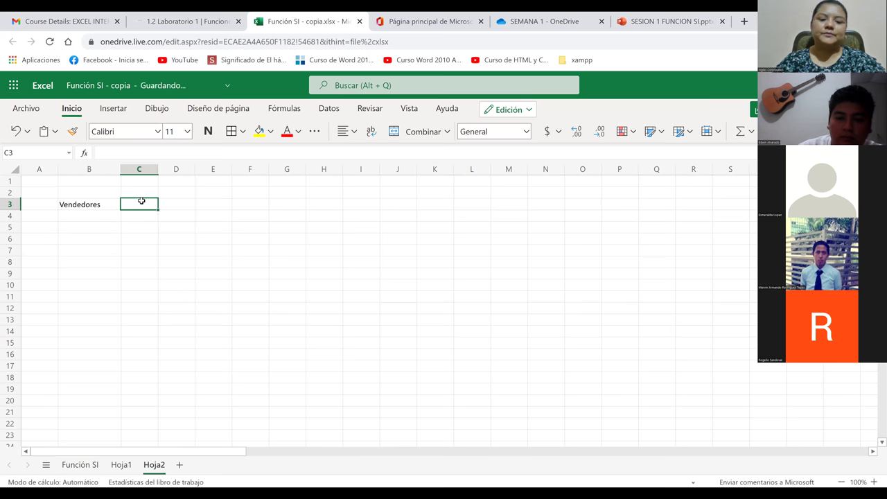
pyautogui.write('E')
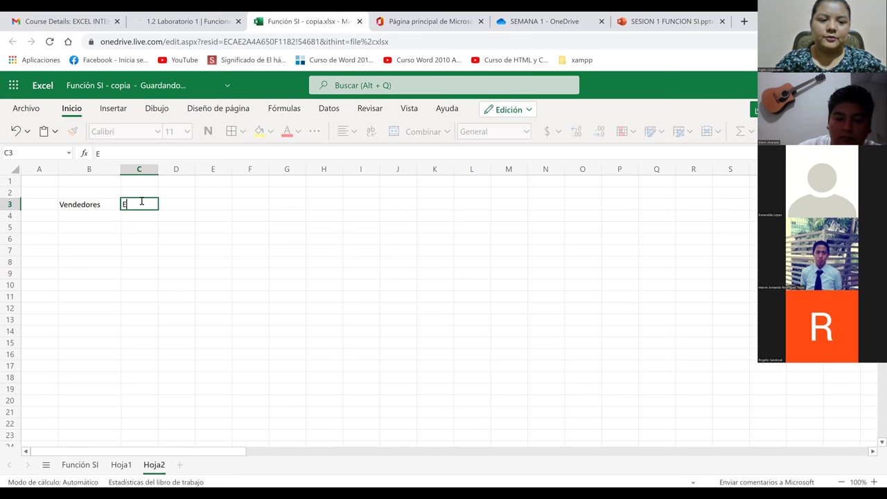
pyautogui.write('nero')
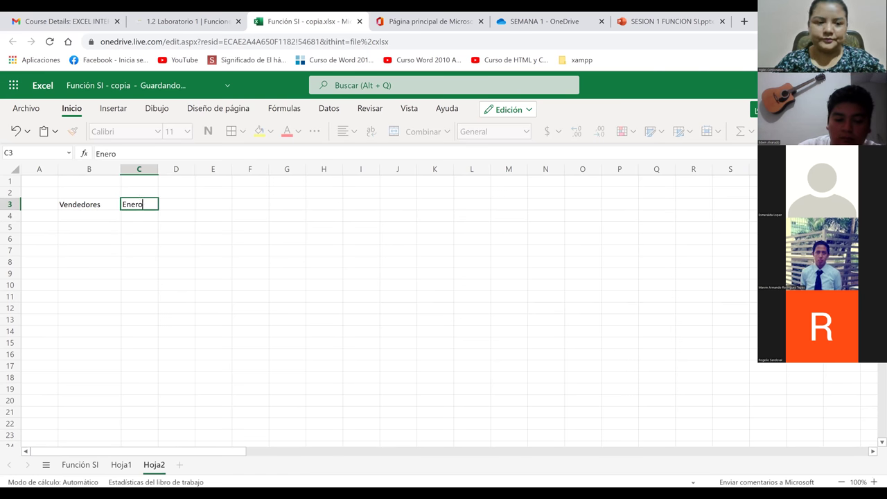
pyautogui.press('Tab')
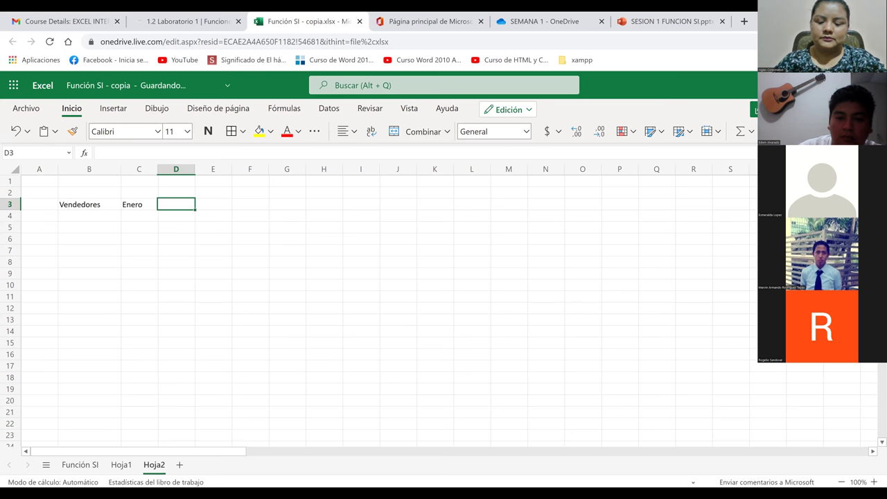
pyautogui.write('Febrero')
pyautogui.press('Tab')
pyautogui.write('Mar')
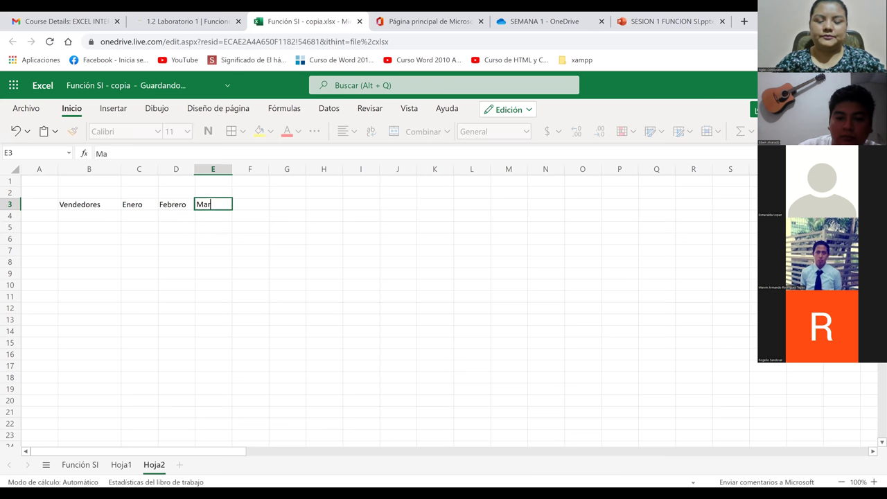
pyautogui.write('zo')
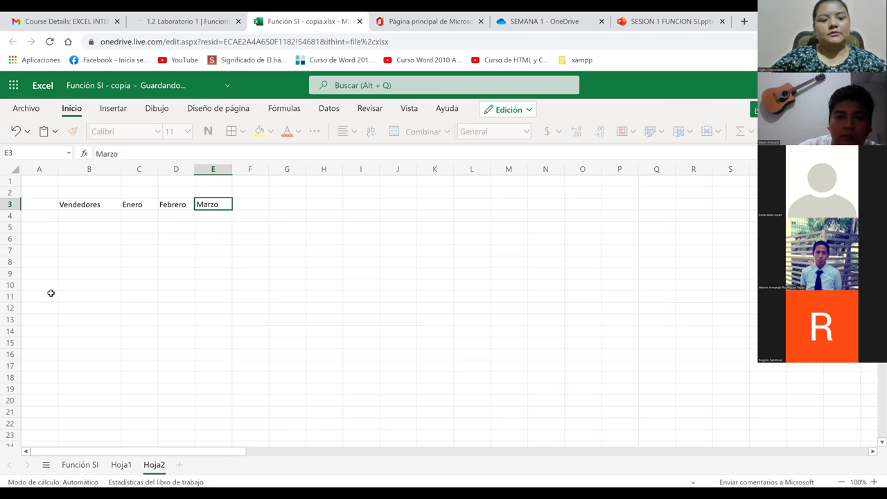
pyautogui.click(49, 293)
# Copy the student names from B5:B12 of the Función SI sheet into Hoja2 starting at B4.
pyautogui.click(102, 220)
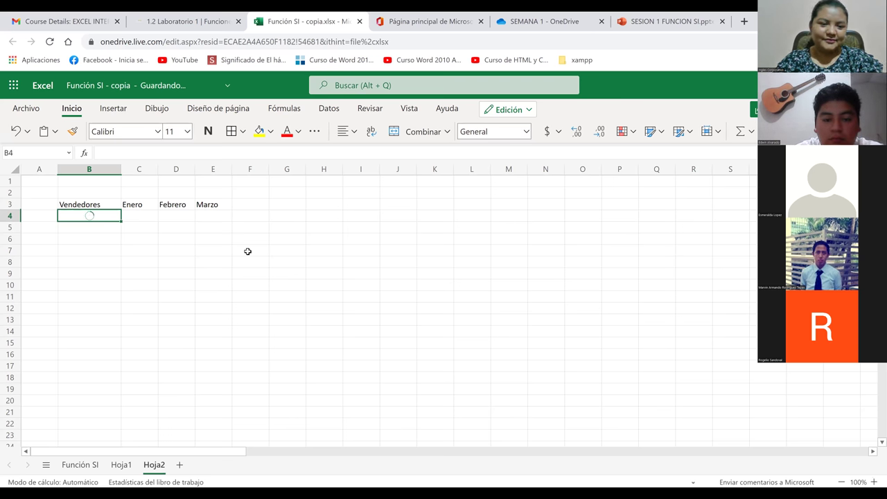
pyautogui.click(179, 241)
pyautogui.click(82, 466)
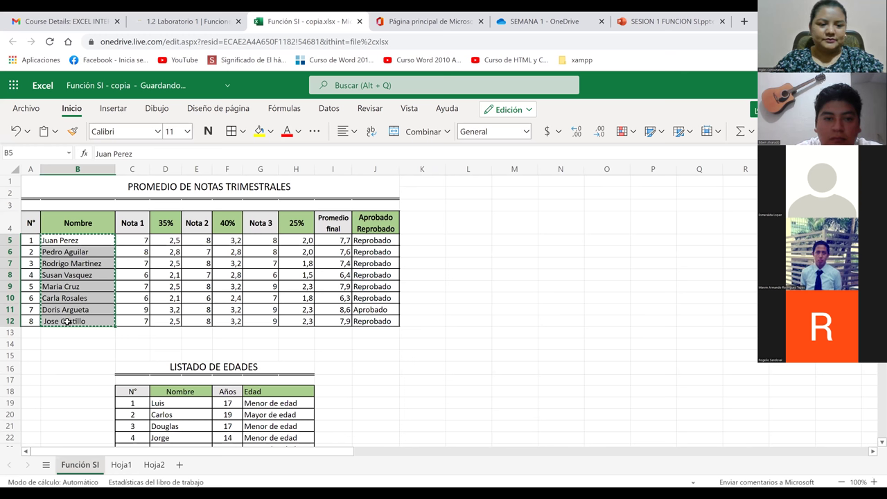
pyautogui.hotkey('ctrl', 'v')
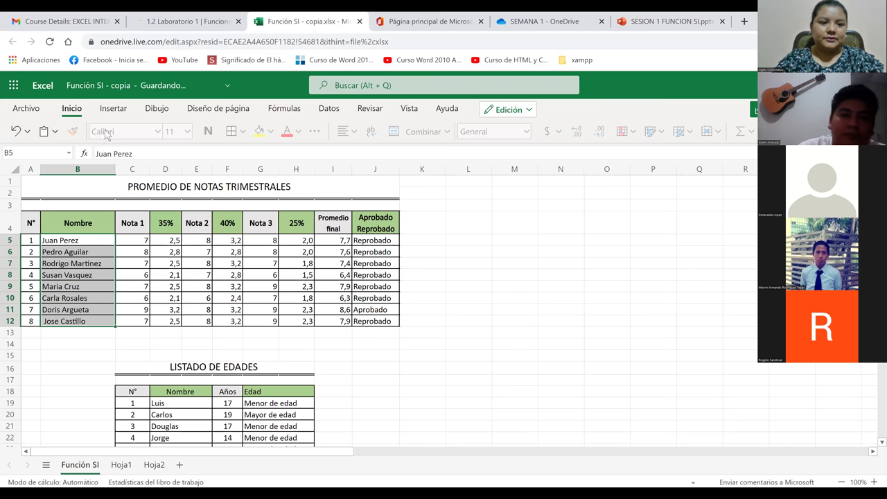
pyautogui.click(154, 465)
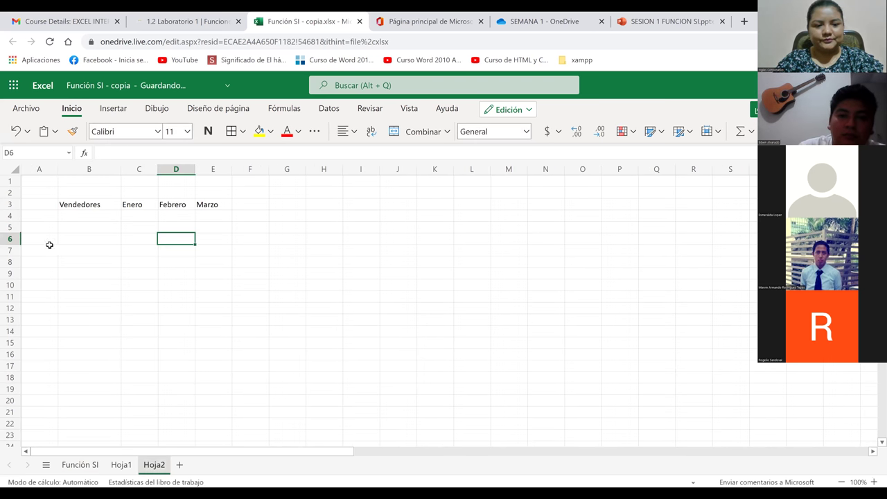
pyautogui.click(89, 215)
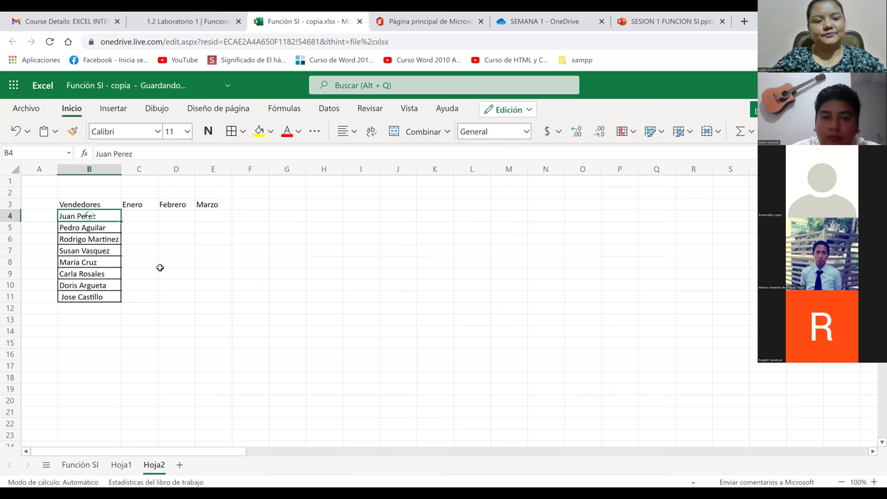
pyautogui.click(160, 269)
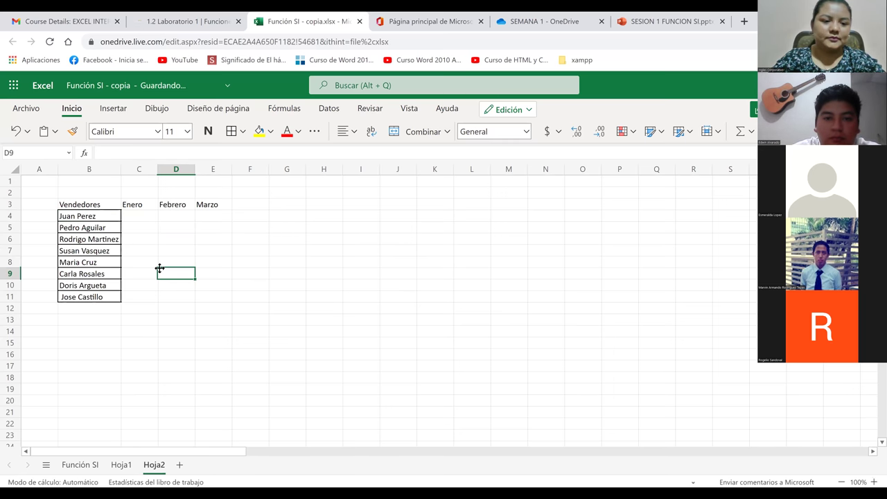
# Apply all borders to the seller table B3:E11 and widen the Enero, Febrero and Marzo columns.
pyautogui.click(132, 212)
pyautogui.moveTo(93, 206); pyautogui.dragTo(210, 301)
pyautogui.click(232, 131)
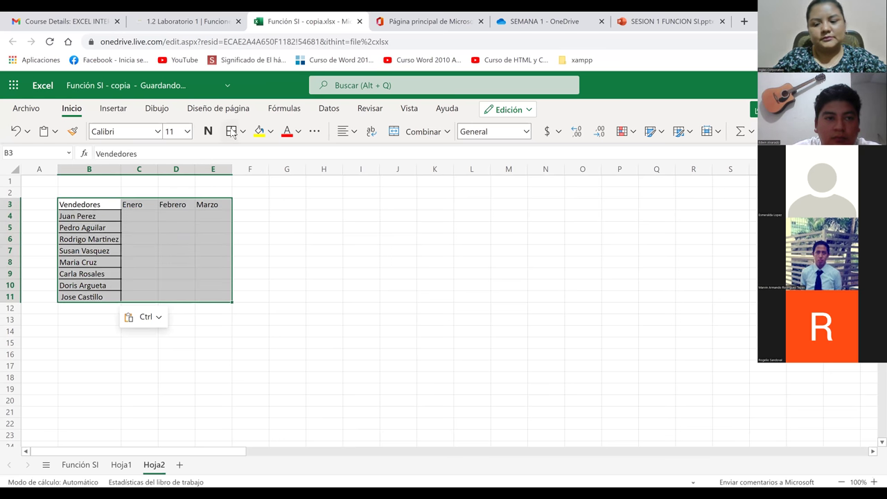
pyautogui.click(266, 241)
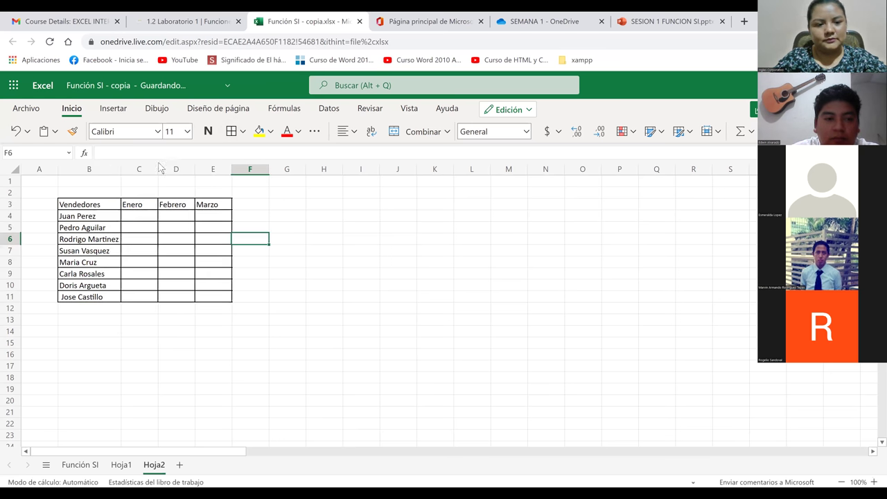
pyautogui.moveTo(158, 169); pyautogui.dragTo(272, 173)
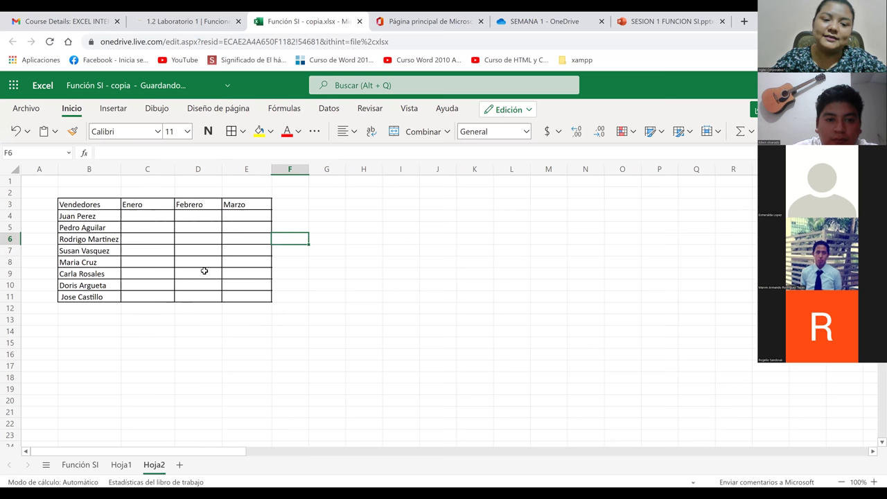
# Enter the header Ventas Totales in F3 and widen column F to fit it.
pyautogui.click(289, 204)
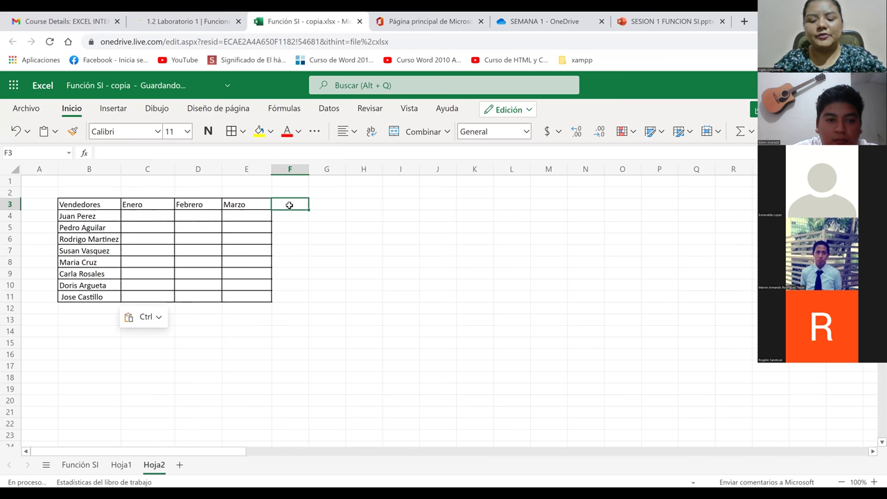
pyautogui.write('Vet')
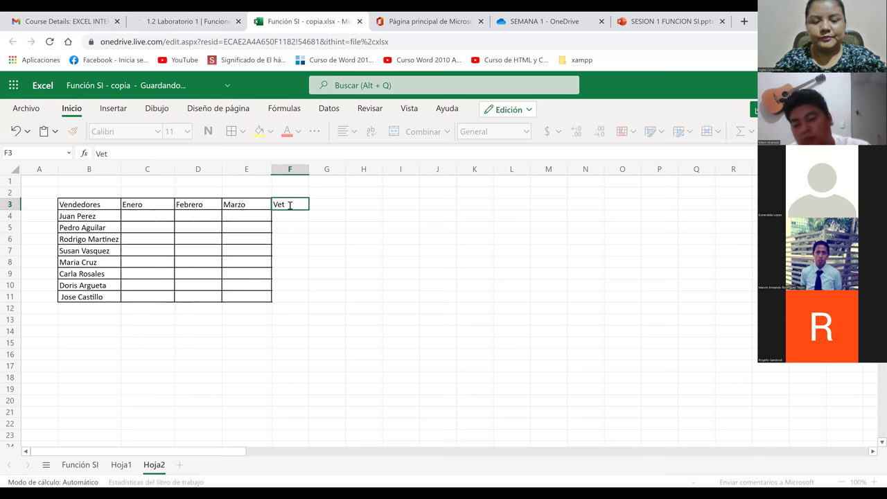
pyautogui.press('BackSpace')
pyautogui.write('nta')
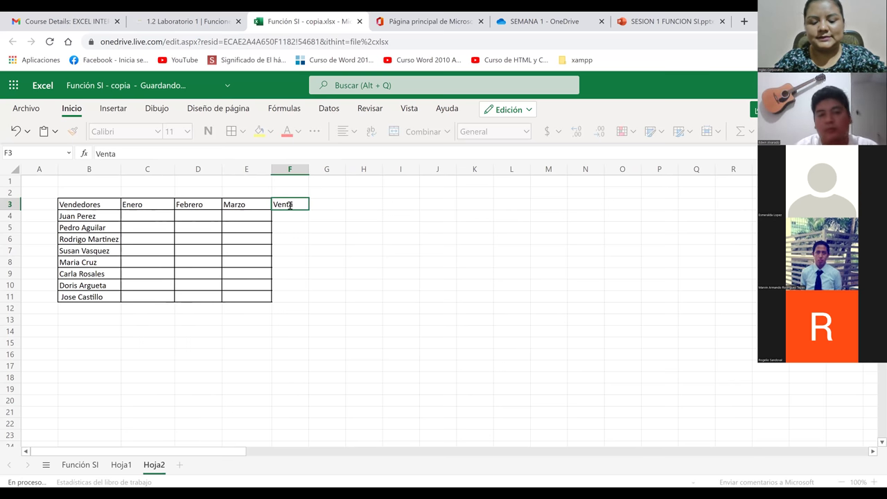
pyautogui.write('s Totales')
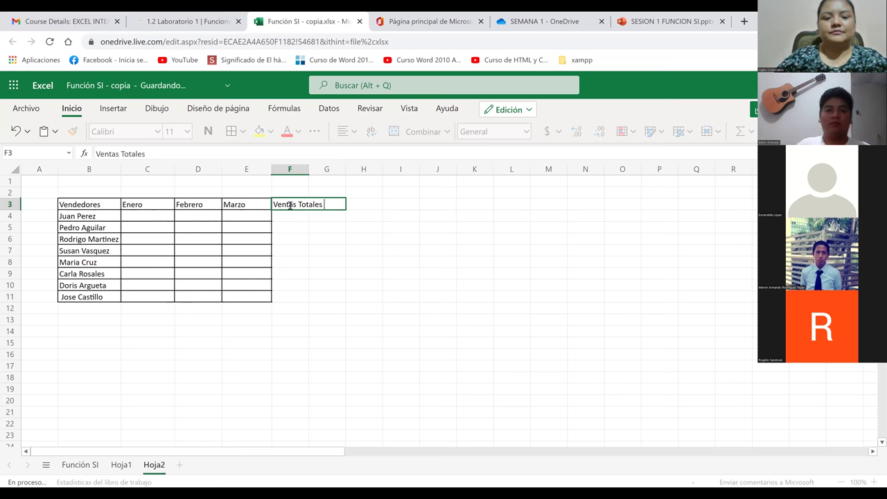
pyautogui.click(324, 239)
pyautogui.moveTo(310, 170); pyautogui.dragTo(348, 202)
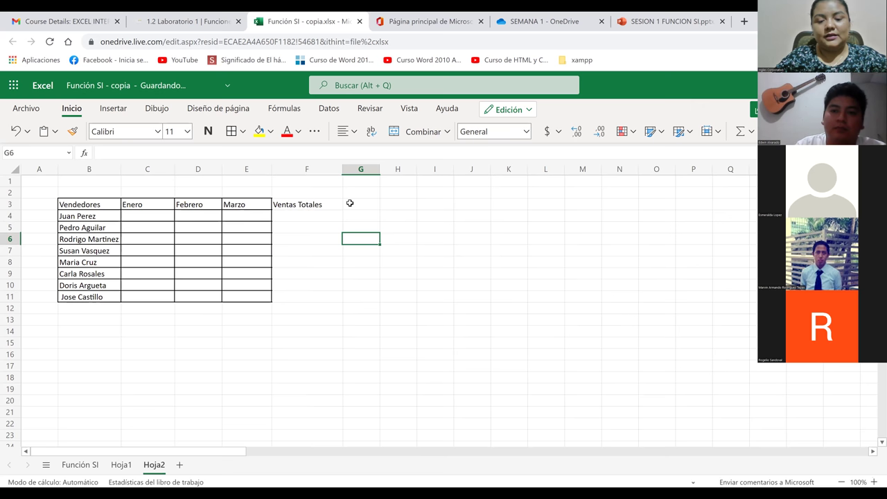
# Enter the header Estado in G3.
pyautogui.click(352, 203)
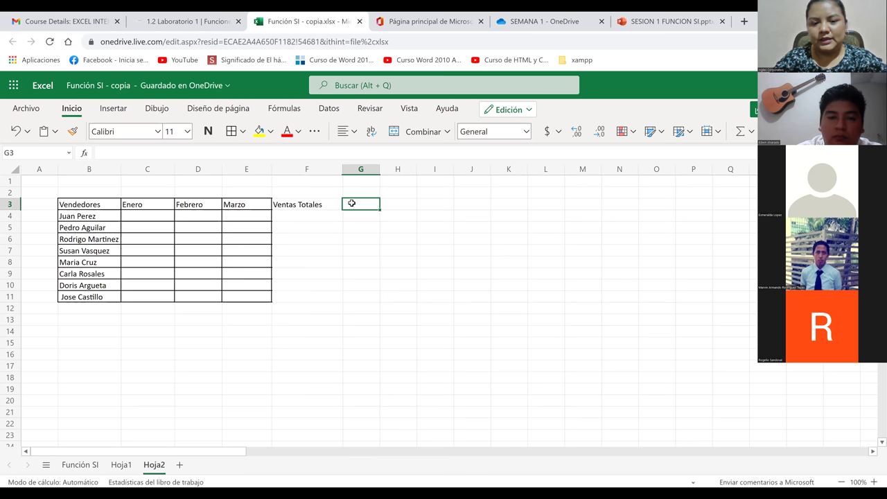
pyautogui.write('Est')
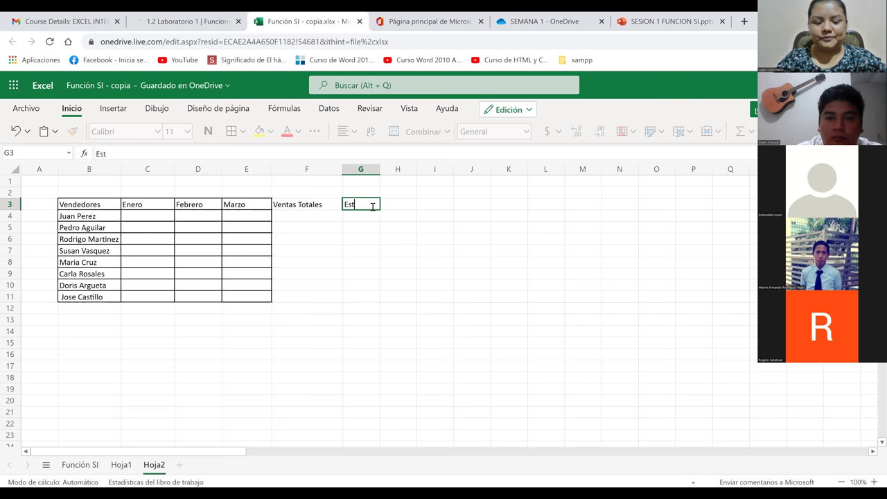
pyautogui.write('ado')
pyautogui.click(372, 279)
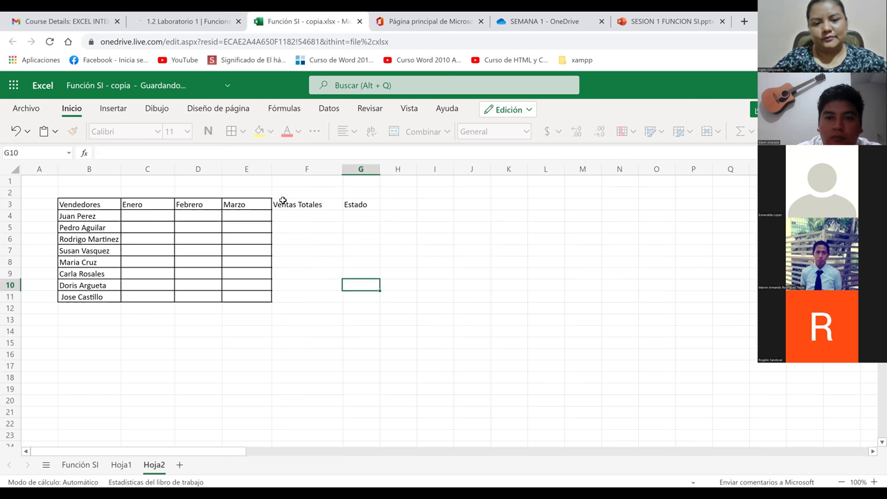
# Apply all borders to the Ventas Totales and Estado columns in F3:G11.
pyautogui.moveTo(303, 209); pyautogui.dragTo(348, 294)
pyautogui.click(233, 132)
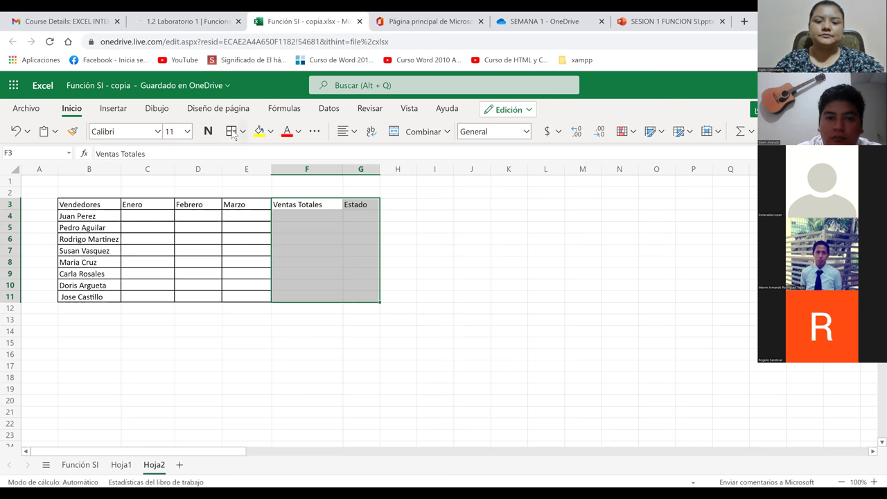
pyautogui.click(491, 252)
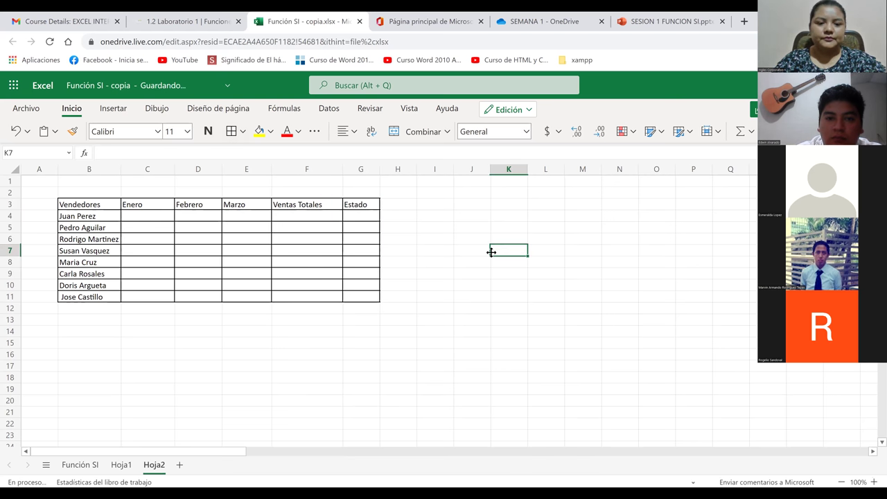
pyautogui.click(146, 213)
pyautogui.moveTo(243, 242)
pyautogui.mouseDown()
pyautogui.moveTo(293, 267)
pyautogui.moveTo(313, 297)
pyautogui.mouseUp()
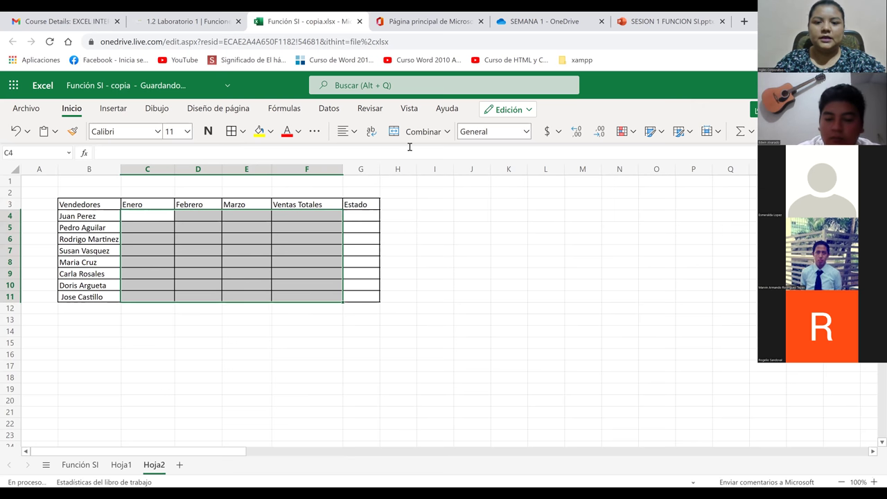
pyautogui.click(526, 131)
pyautogui.press('Escape')
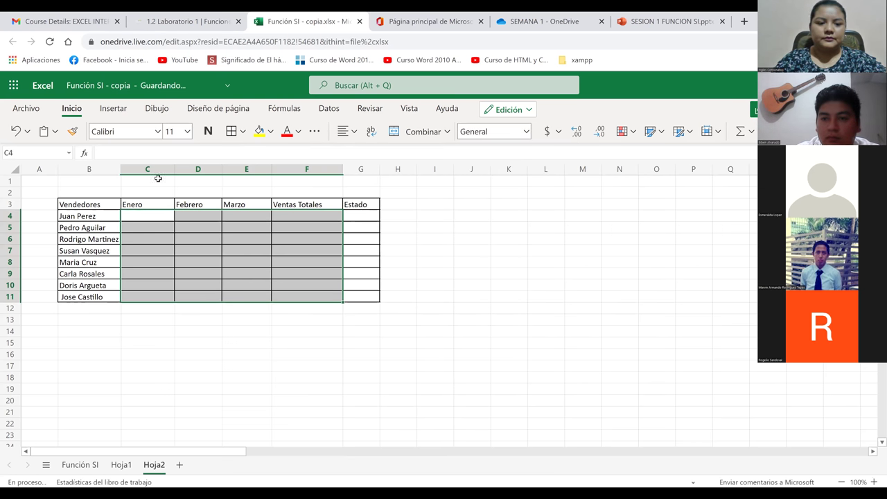
# Enter 45,56 as the first seller's Enero sales in C4.
pyautogui.click(145, 216)
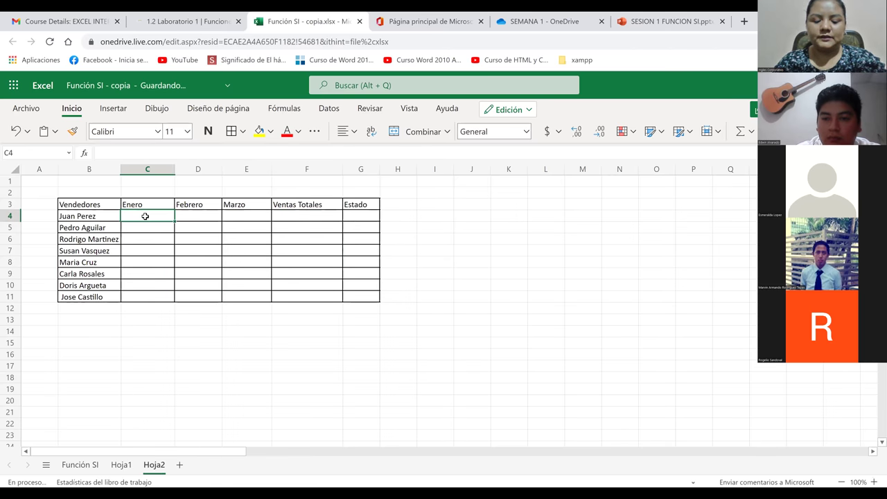
pyautogui.write('45')
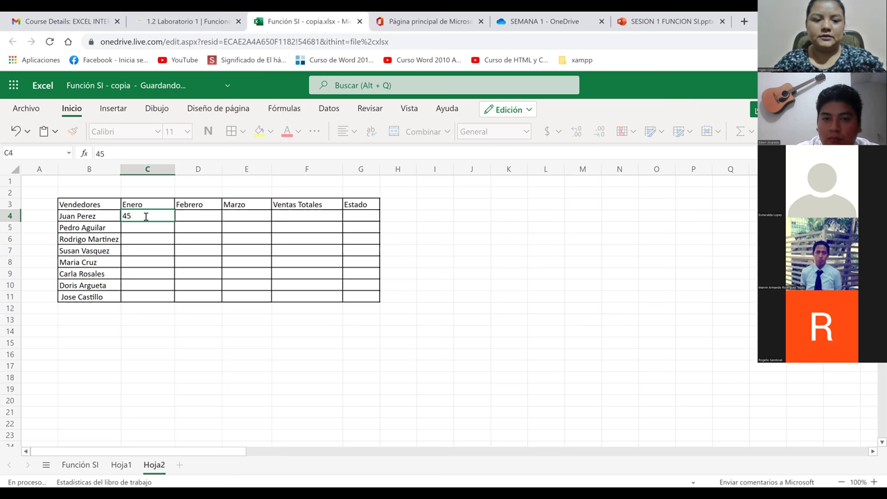
pyautogui.write(',56')
pyautogui.press('Return')
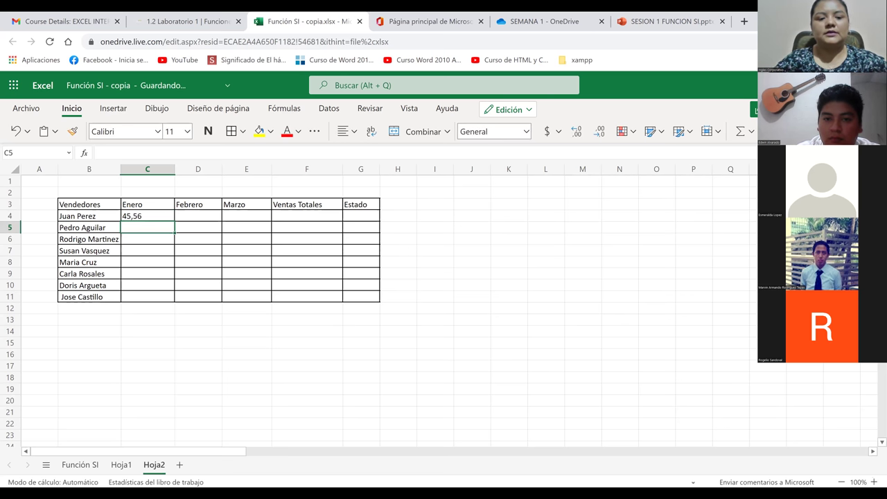
# Change the Enero amount in C4 to 45.56 with a point as decimal separator.
pyautogui.click(130, 218)
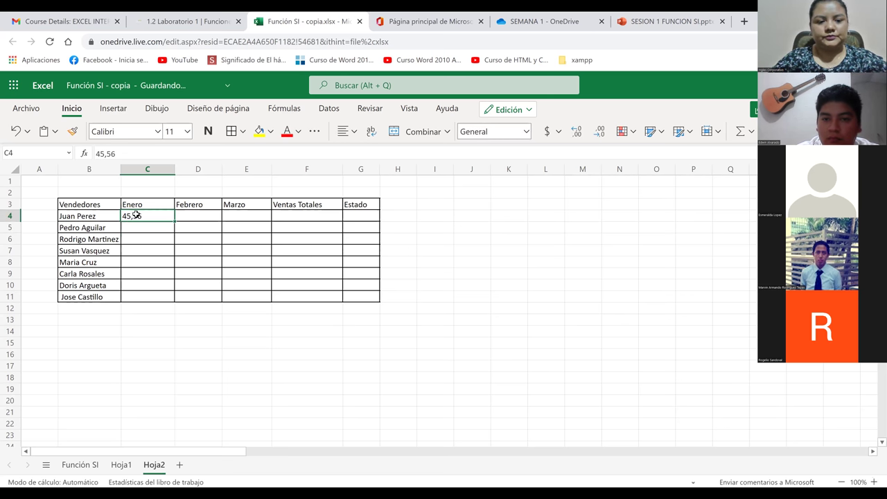
pyautogui.doubleClick(136, 215)
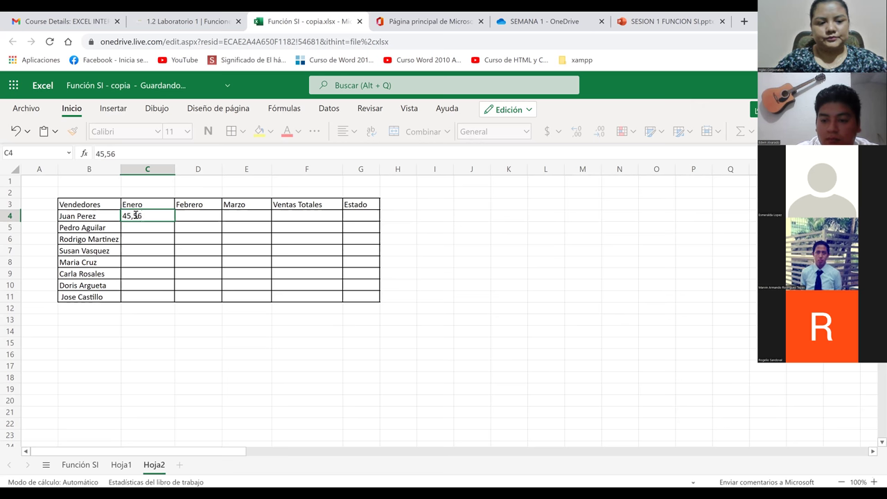
pyautogui.press('BackSpace')
pyautogui.press('BackSpace')
pyautogui.press('BackSpace')
pyautogui.write('.56')
pyautogui.press('Return')
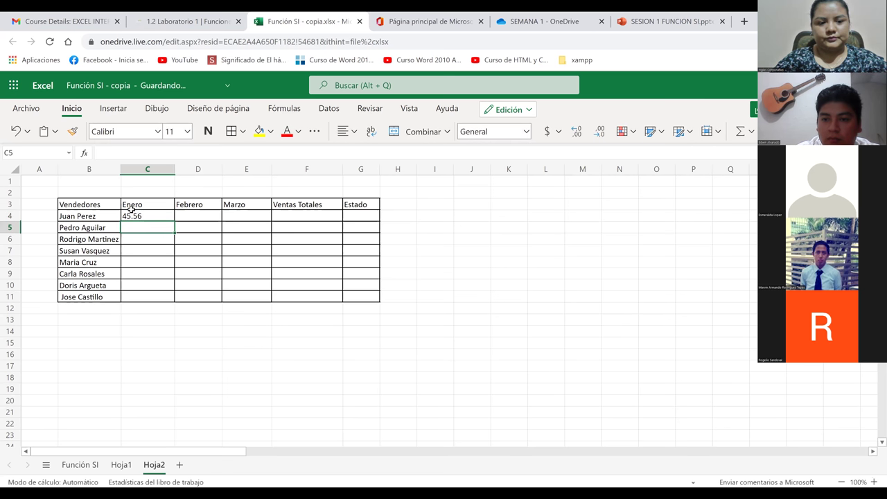
# Set the Enero amount in C4 to 45,76 with a comma as decimal separator.
pyautogui.click(129, 216)
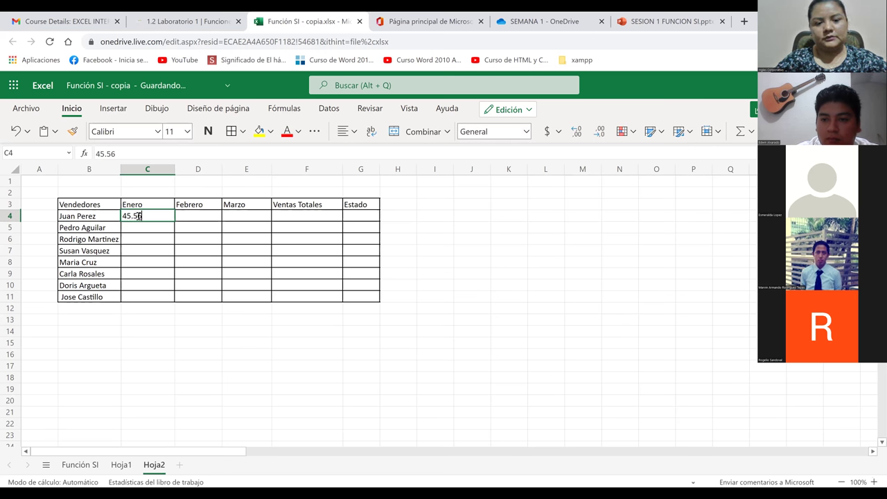
pyautogui.doubleClick(140, 216)
pyautogui.press('BackSpace')
pyautogui.press('BackSpace')
pyautogui.write(',7')
pyautogui.press('Return')
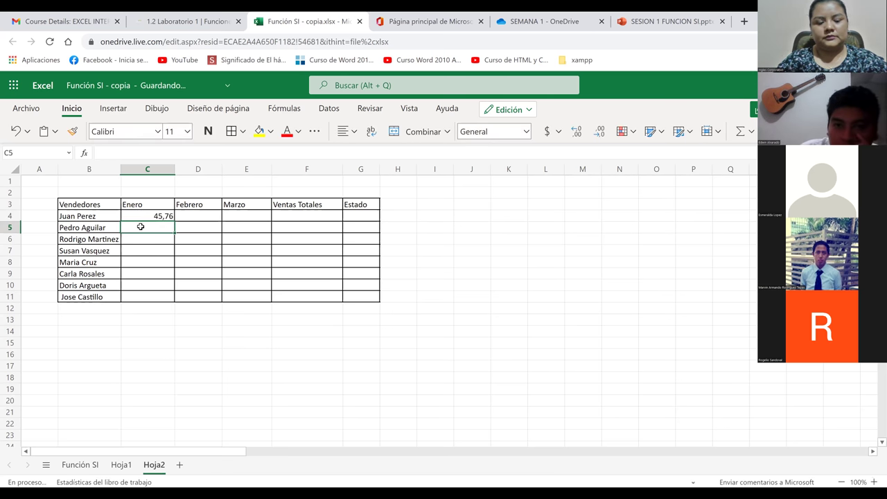
# Enter 100 in C5 and apply the dollar accounting format to the Enero cells C4:C11.
pyautogui.write('100')
pyautogui.press('Return')
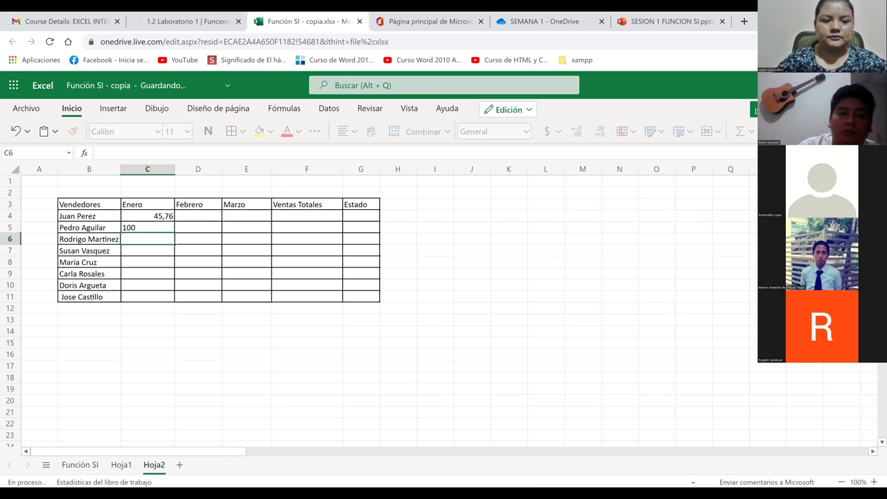
pyautogui.moveTo(151, 218); pyautogui.dragTo(174, 296)
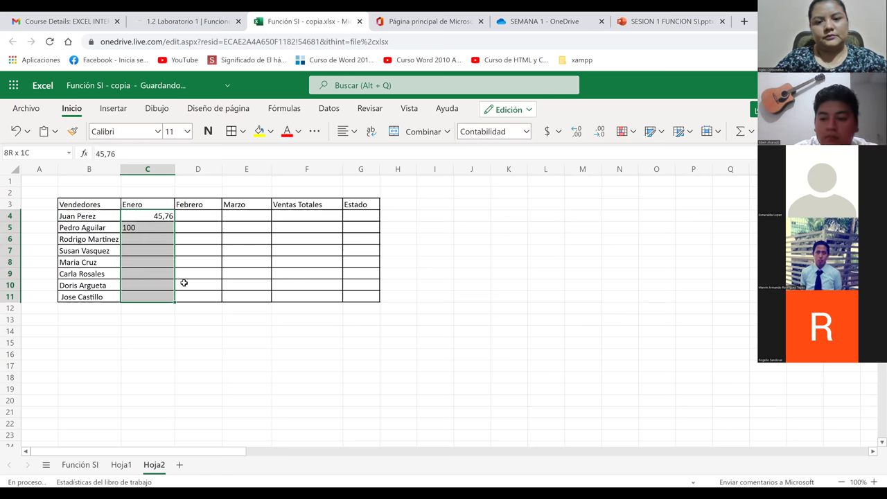
pyautogui.click(547, 131)
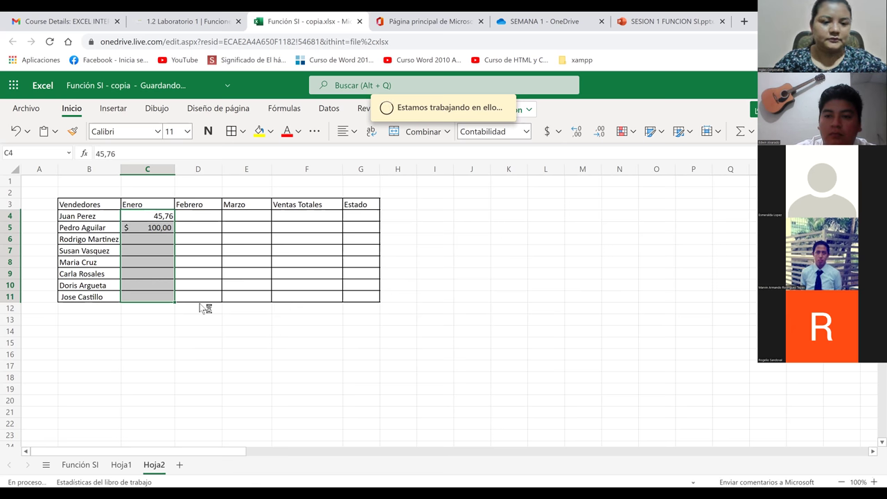
# Fill the remaining Enero sales in C6:C11 with 54, 67, 200, 500, 10 and 55.
pyautogui.click(148, 240)
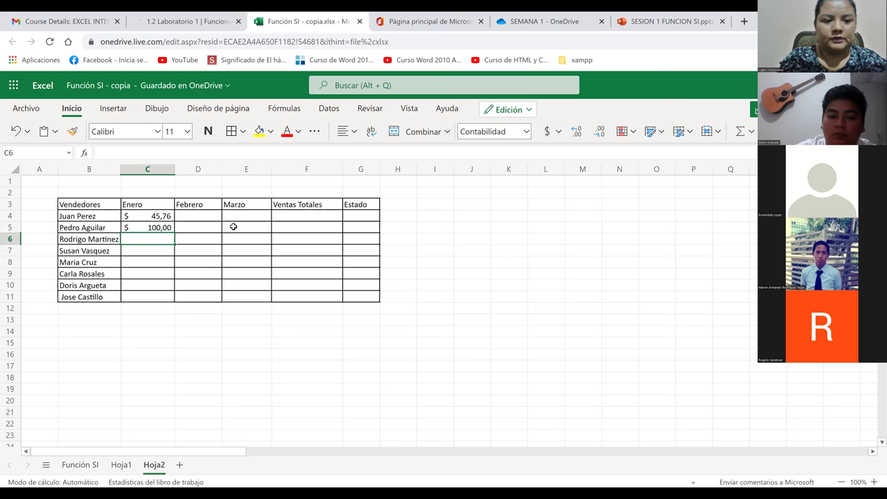
pyautogui.write('54')
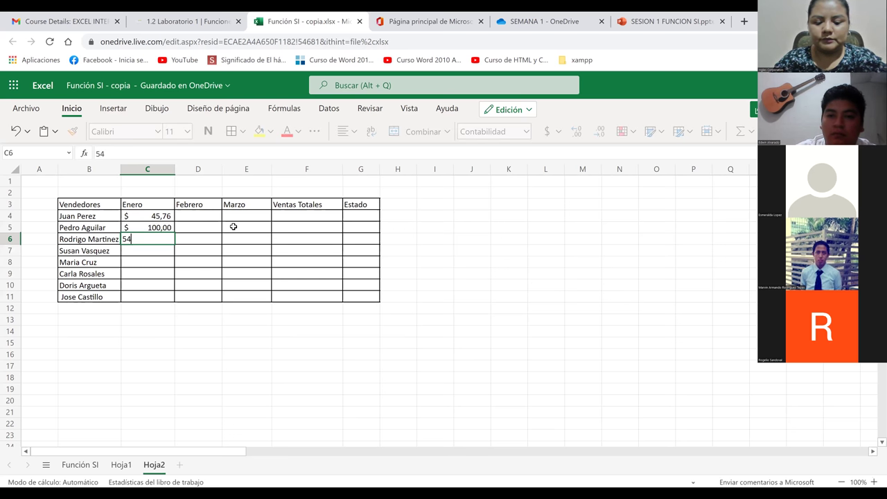
pyautogui.press('Return')
pyautogui.write('67')
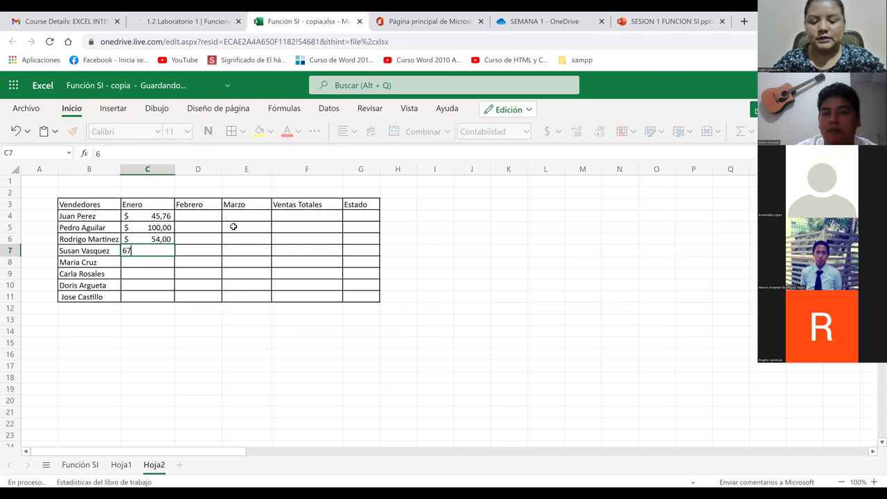
pyautogui.press('Return')
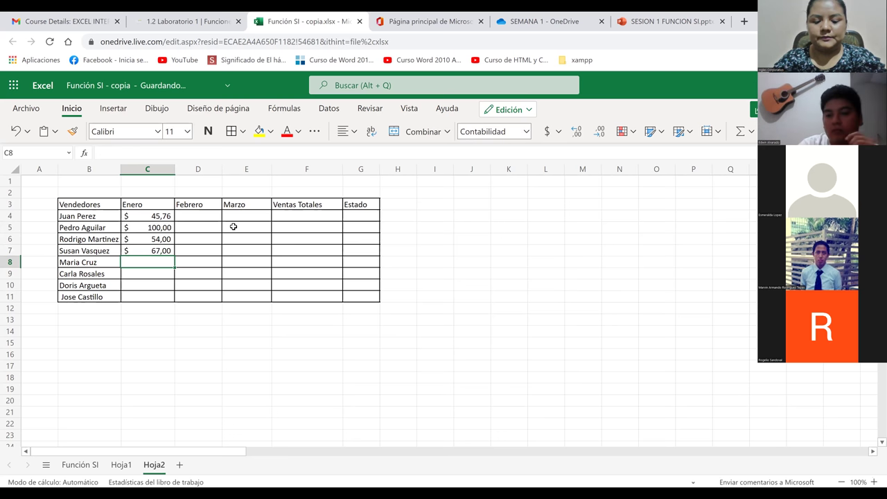
pyautogui.write('200')
pyautogui.press('Return')
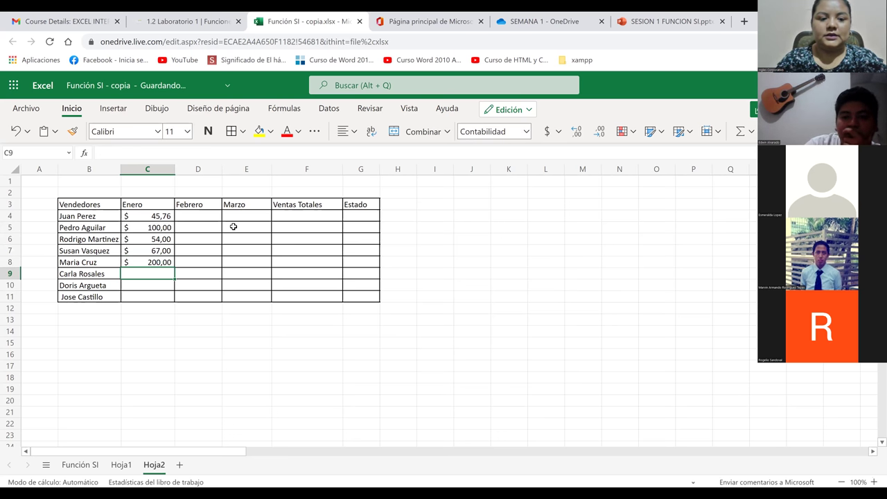
pyautogui.write('500')
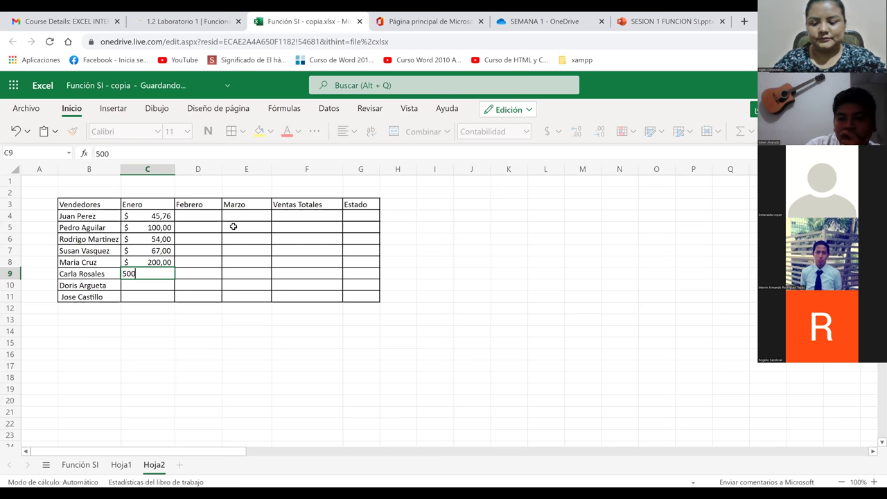
pyautogui.press('Return')
pyautogui.write('10')
pyautogui.press('Return')
pyautogui.write('55')
pyautogui.press('Tab')
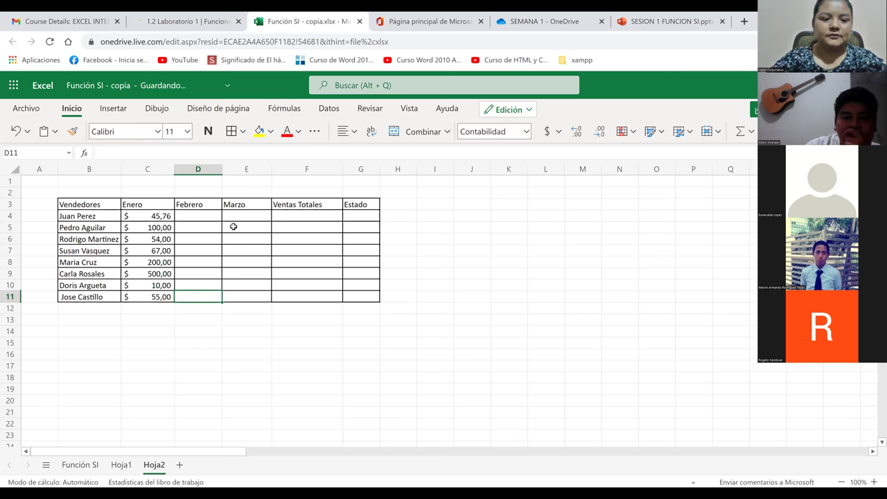
# Enter the Febrero sales in D4:D11 as 55, 67, 89, 43, 19, 100, 34 and 66.
pyautogui.click(198, 214)
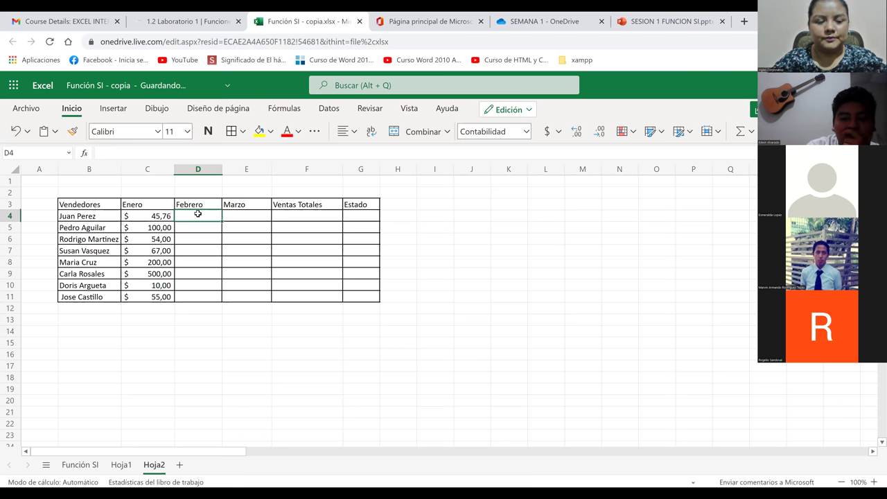
pyautogui.write('55')
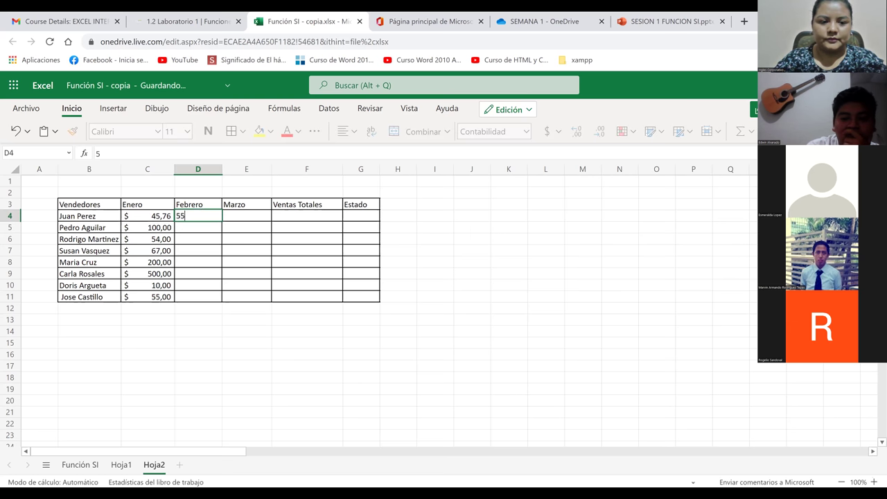
pyautogui.press('Return')
pyautogui.write('67')
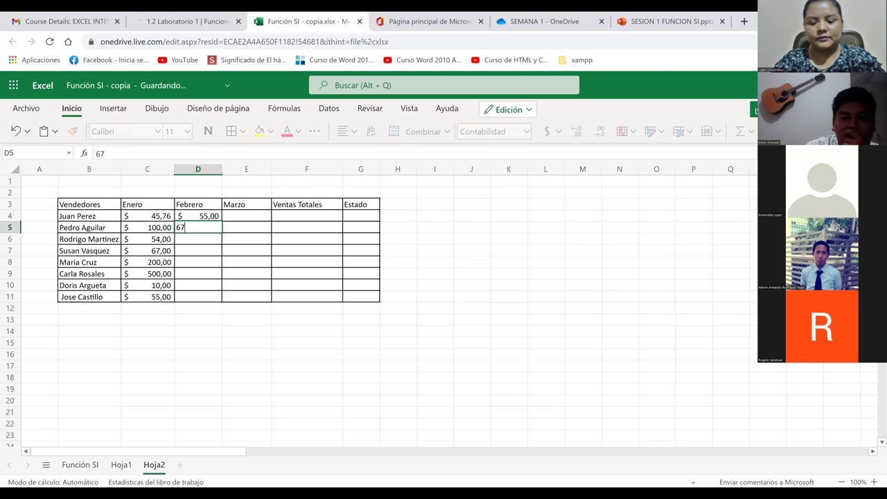
pyautogui.press('Return')
pyautogui.write('89')
pyautogui.press('Return')
pyautogui.write('43')
pyautogui.press('Return')
pyautogui.write('1')
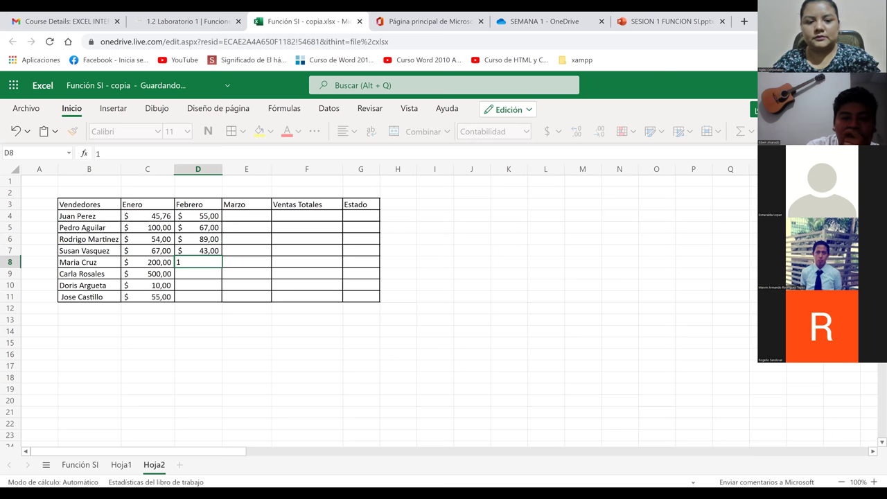
pyautogui.write('9')
pyautogui.press('Return')
pyautogui.write('100')
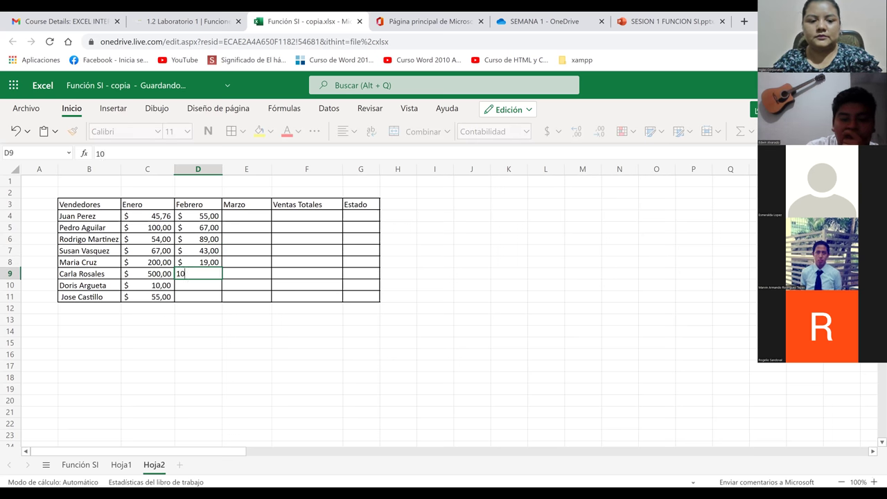
pyautogui.press('Return')
pyautogui.write('34')
pyautogui.press('Return')
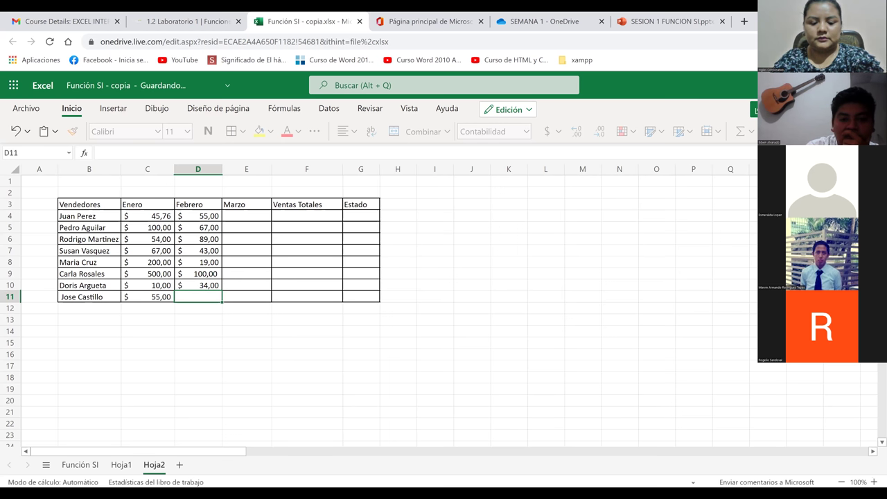
pyautogui.write('66')
pyautogui.press('Return')
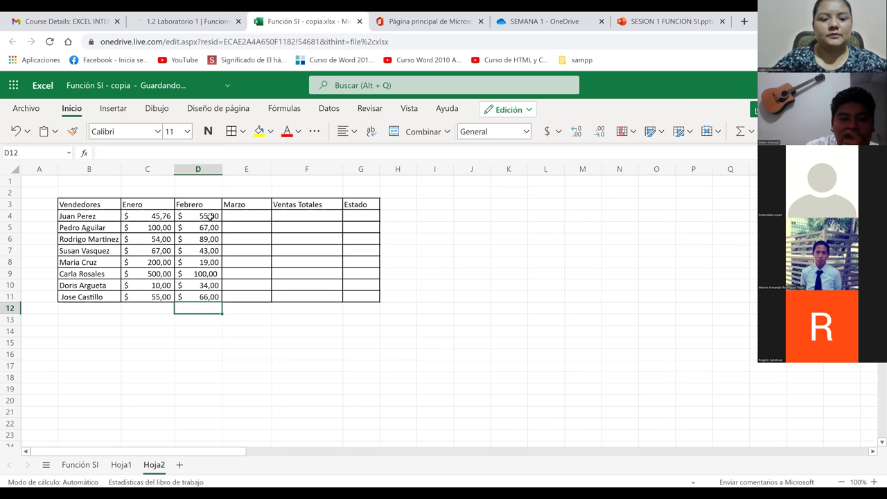
# Enter the Marzo sales in E4:E11 as 99, 100, 123, 456, 234, 435, 768 and 6544.
pyautogui.click(233, 217)
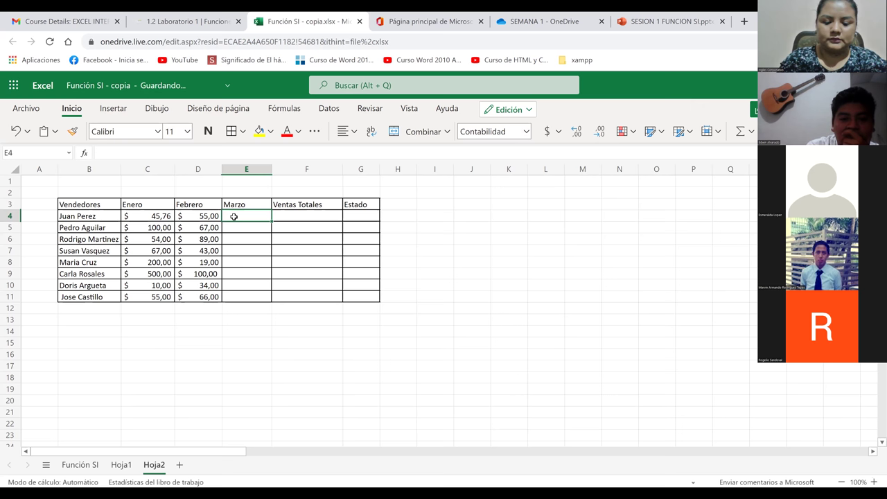
pyautogui.write('99')
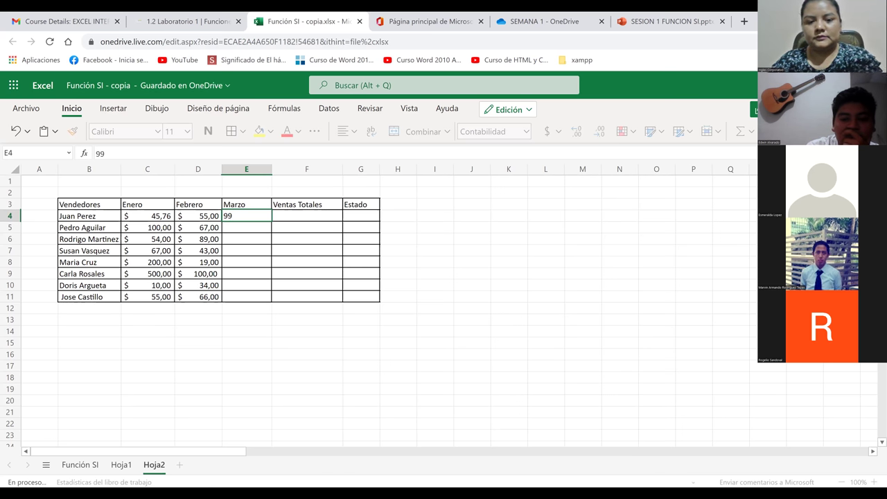
pyautogui.press('Return')
pyautogui.write('100')
pyautogui.press('Return')
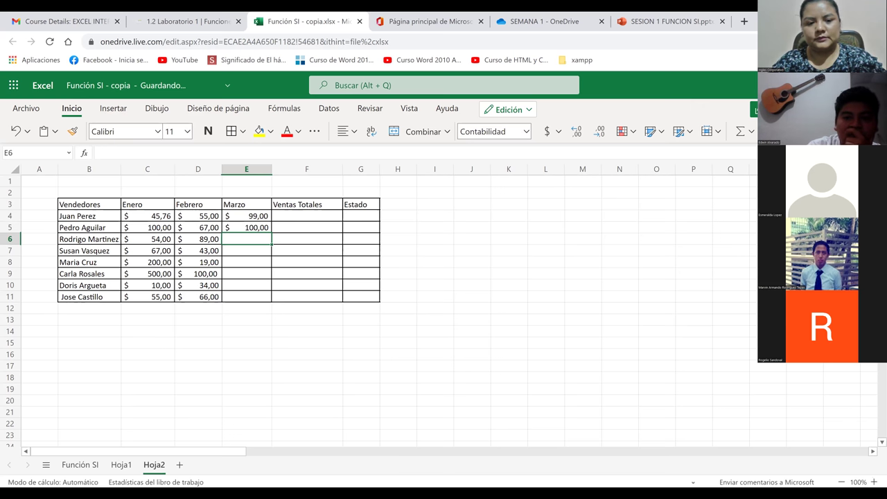
pyautogui.write('123')
pyautogui.press('Return')
pyautogui.write('456')
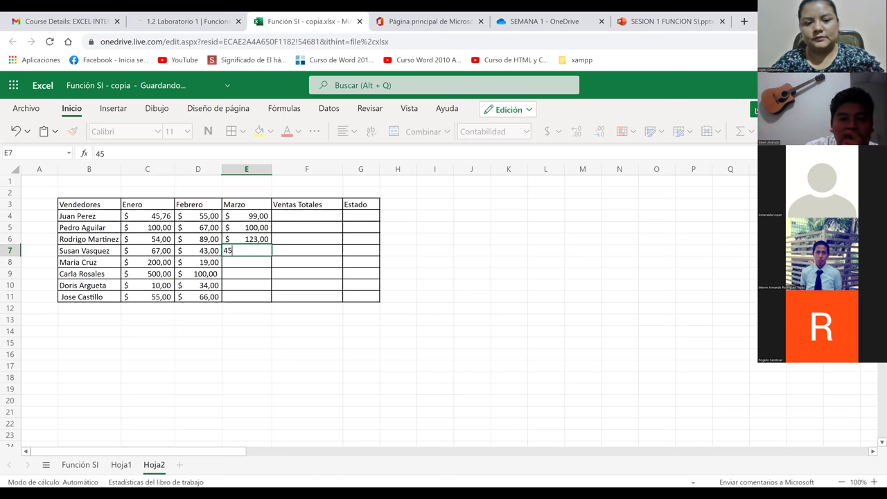
pyautogui.press('Return')
pyautogui.write('234')
pyautogui.press('Return')
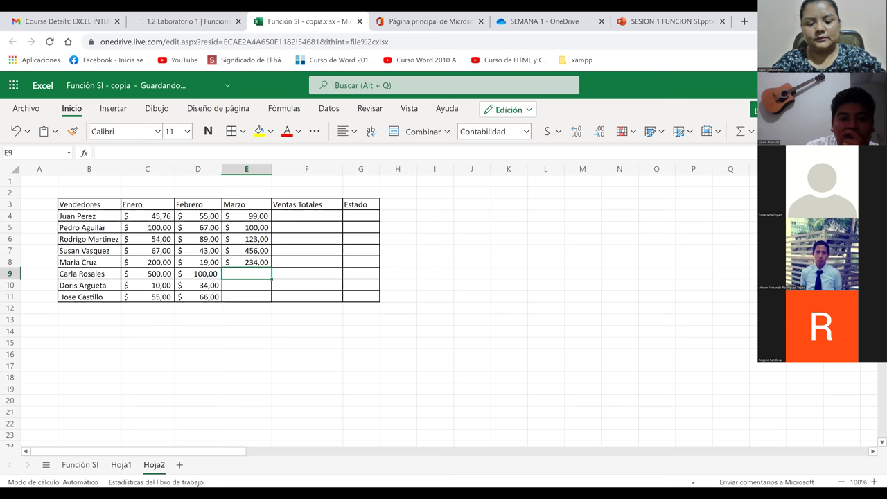
pyautogui.write('435')
pyautogui.press('Return')
pyautogui.write('768')
pyautogui.press('Return')
pyautogui.write('6544')
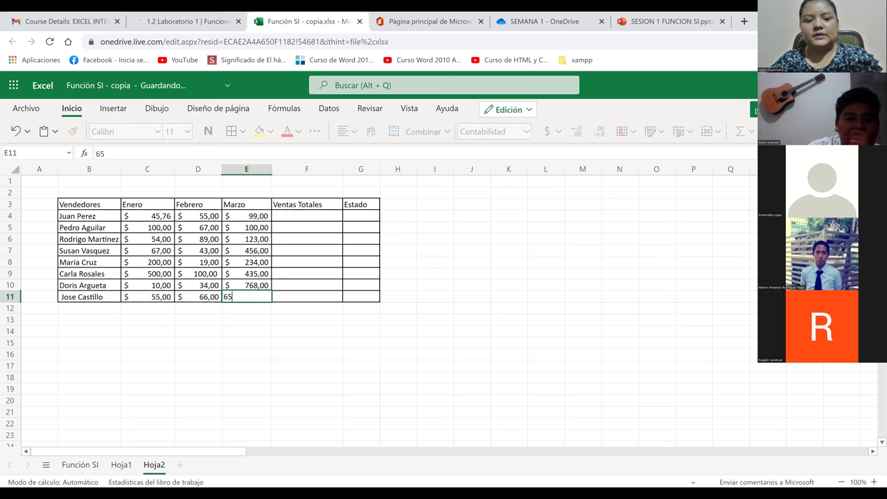
pyautogui.press('Return')
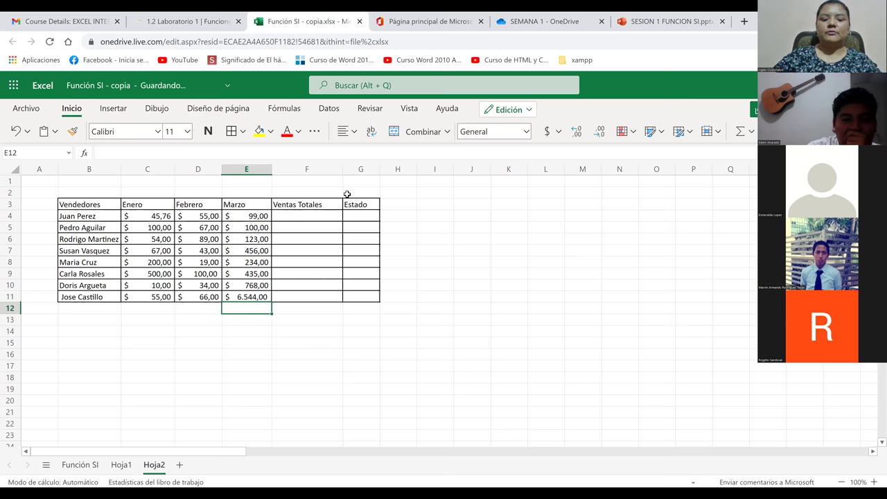
# Calculate Ventas Totales in F4 with the SUMA function over C4:E4 and copy the formula down to F11.
pyautogui.click(312, 216)
pyautogui.write(')')
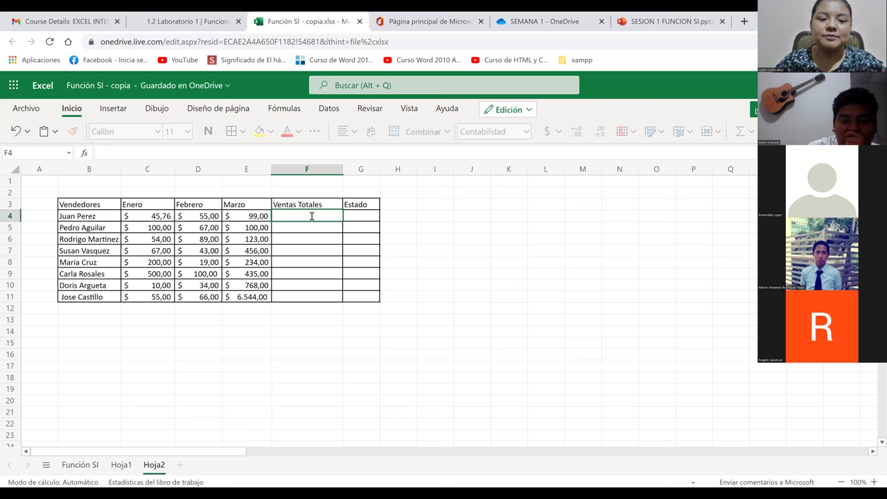
pyautogui.write('=')
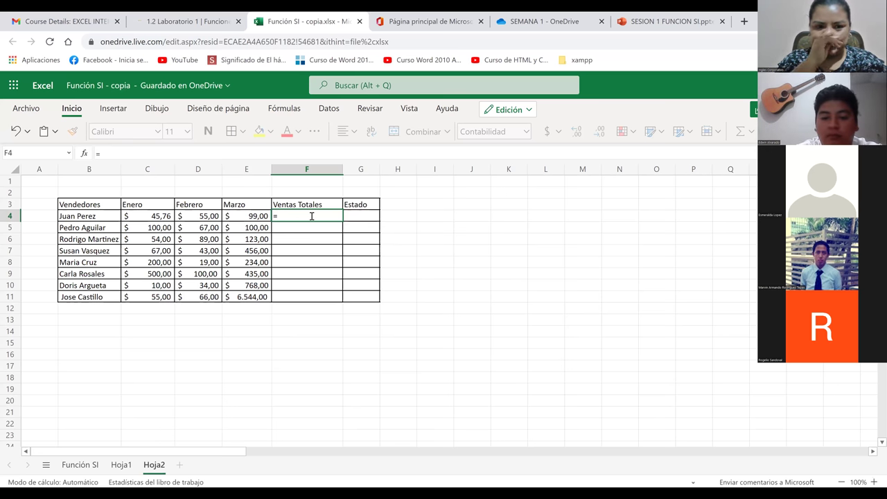
pyautogui.write('suma')
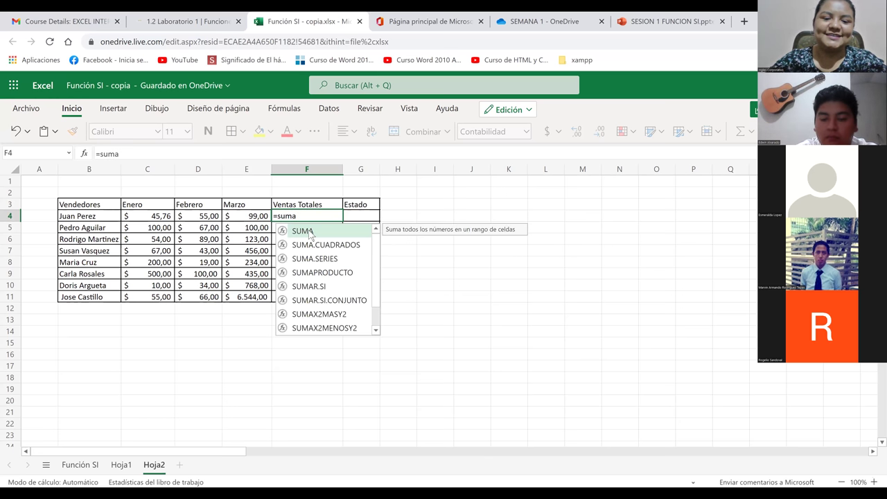
pyautogui.doubleClick(306, 232)
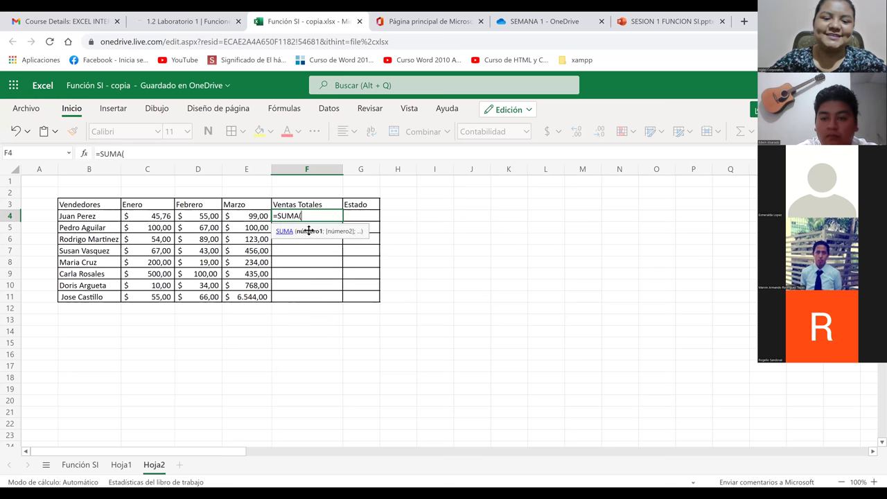
pyautogui.moveTo(144, 215); pyautogui.dragTo(256, 217)
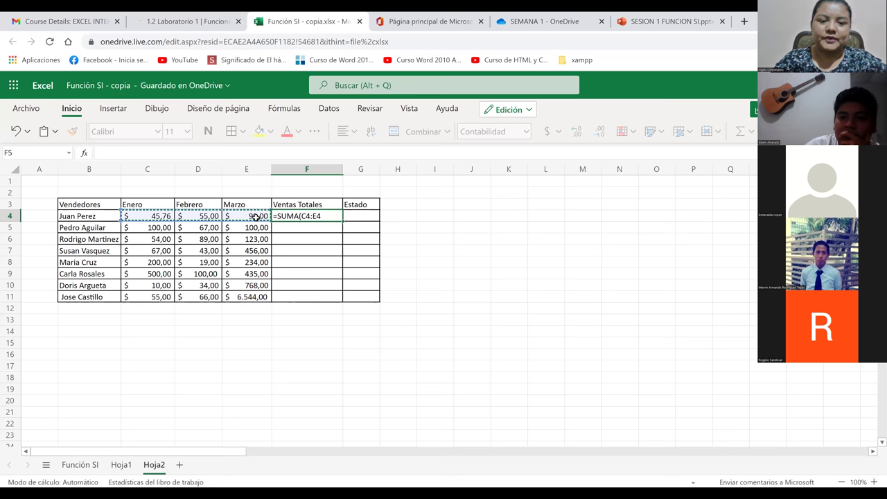
pyautogui.press('Return')
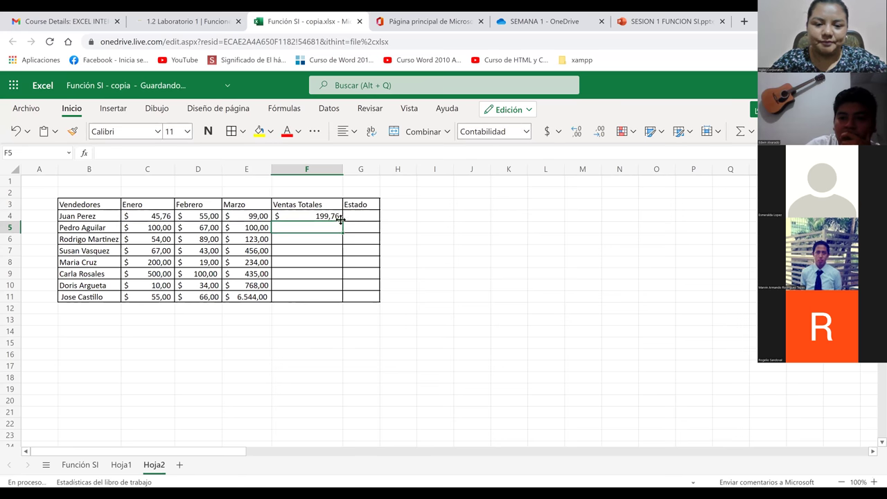
pyautogui.click(341, 221)
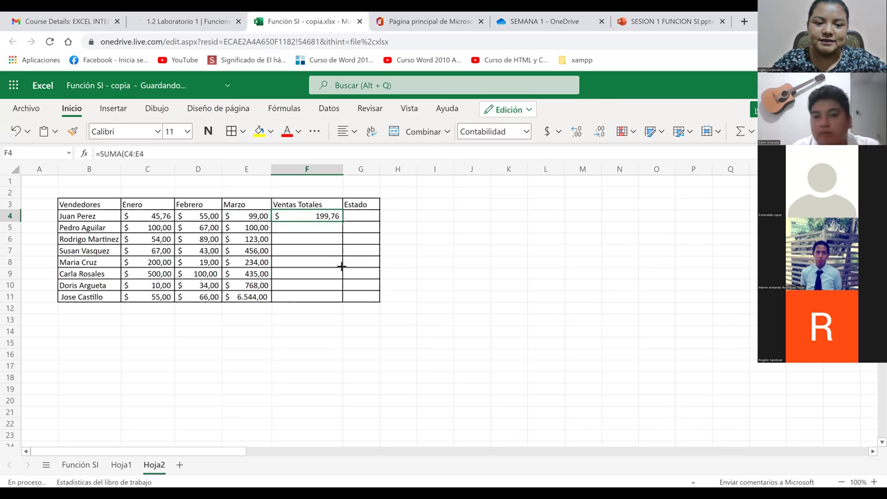
pyautogui.moveTo(340, 299); pyautogui.dragTo(346, 305)
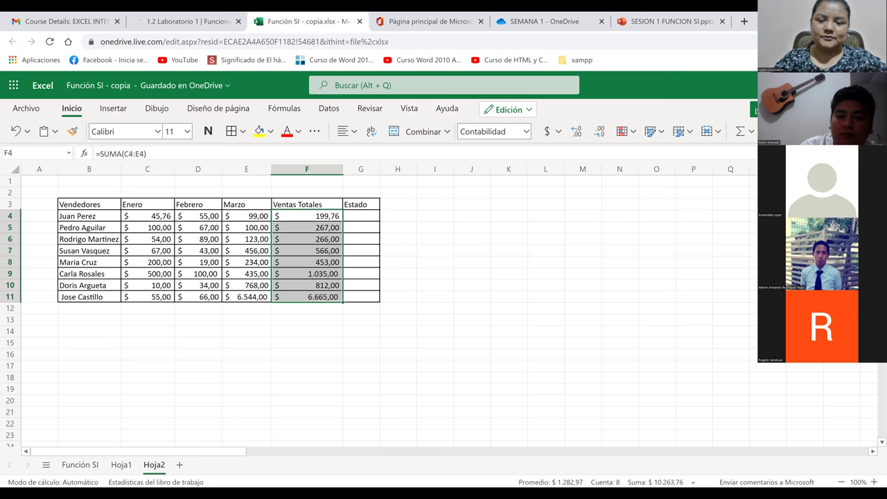
# Add the note "Bono $50.00" beside the sales table in M2.
pyautogui.click(590, 193)
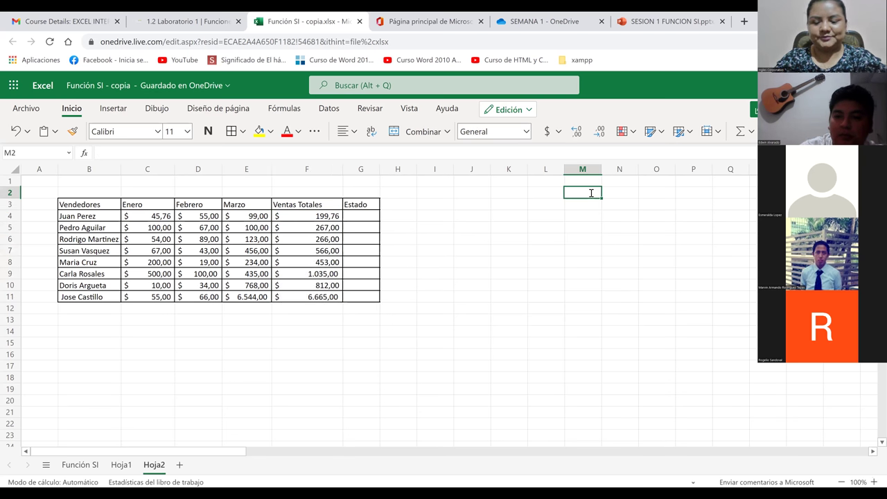
pyautogui.write('Bono')
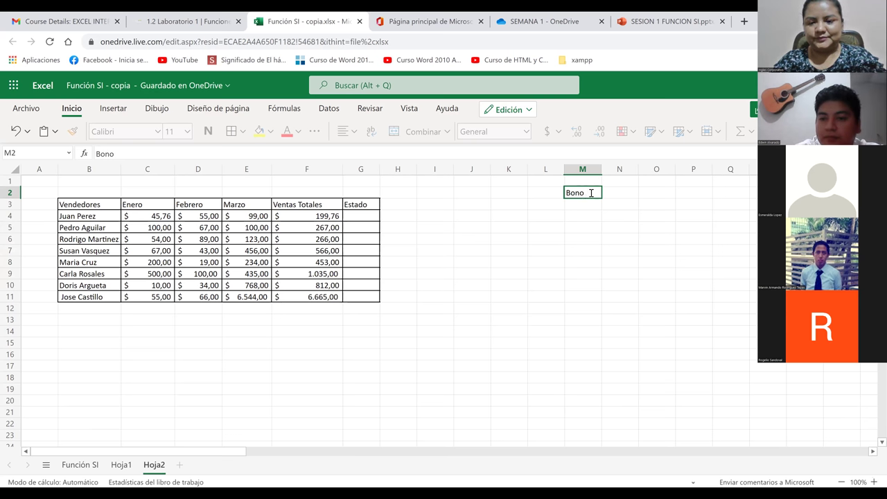
pyautogui.write(' $50.00')
pyautogui.press('Return')
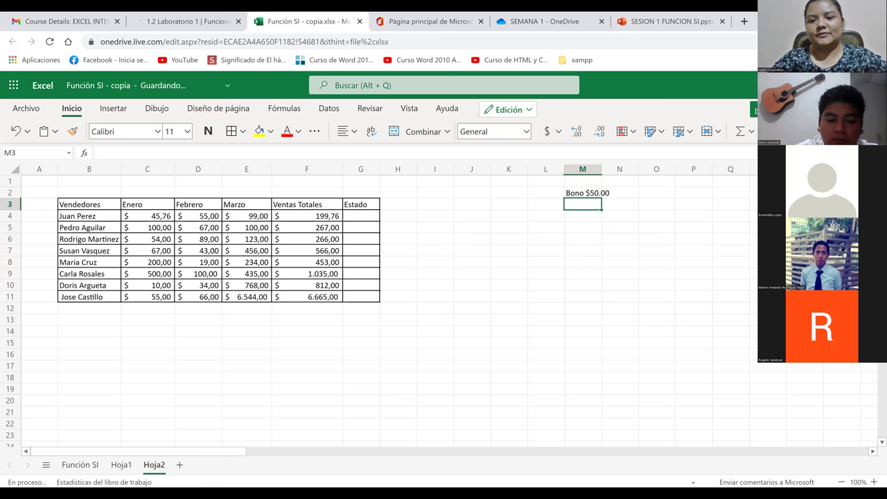
# Add the sales threshold beside the table, with the label "Venta" in M3 and the value 800 in N3.
pyautogui.click(653, 273)
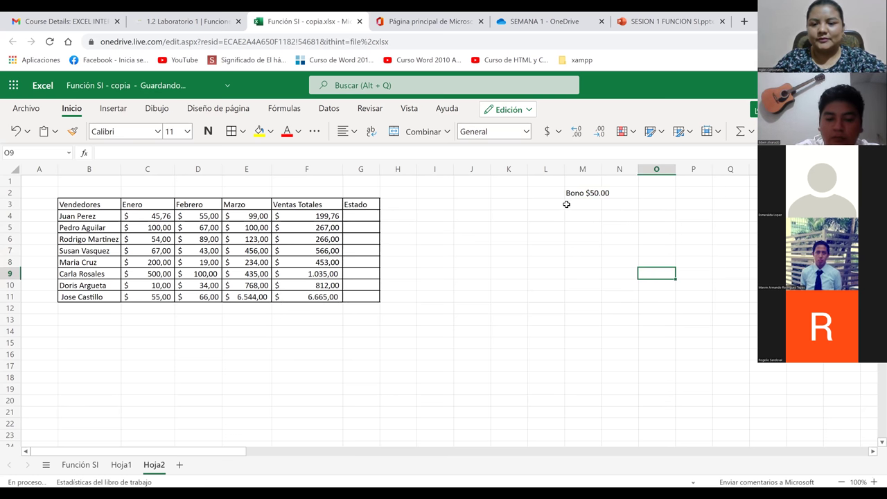
pyautogui.click(572, 204)
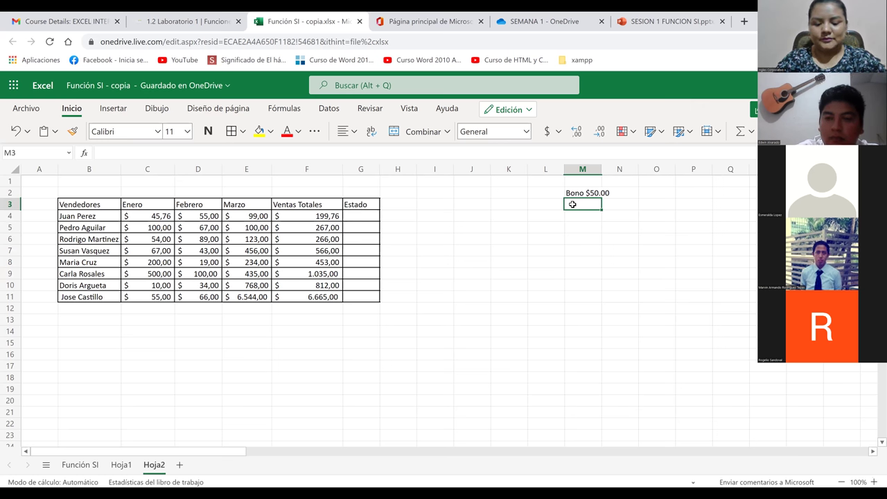
pyautogui.write('Venta')
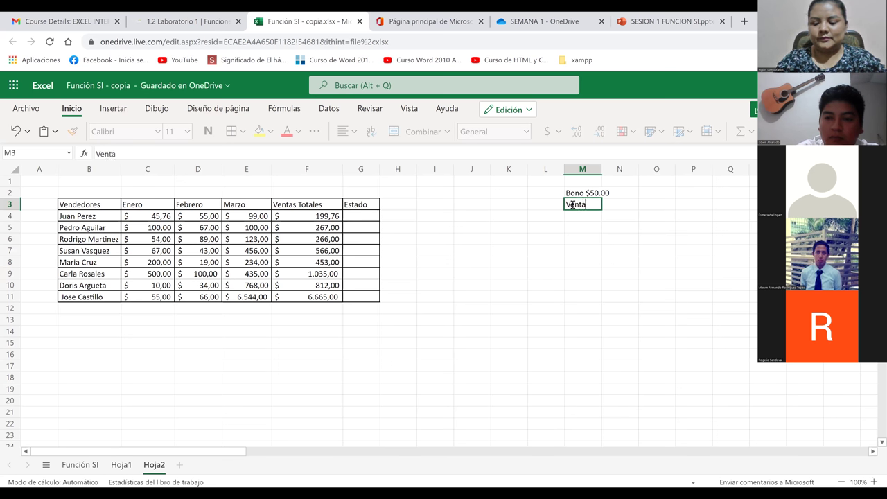
pyautogui.press('Tab')
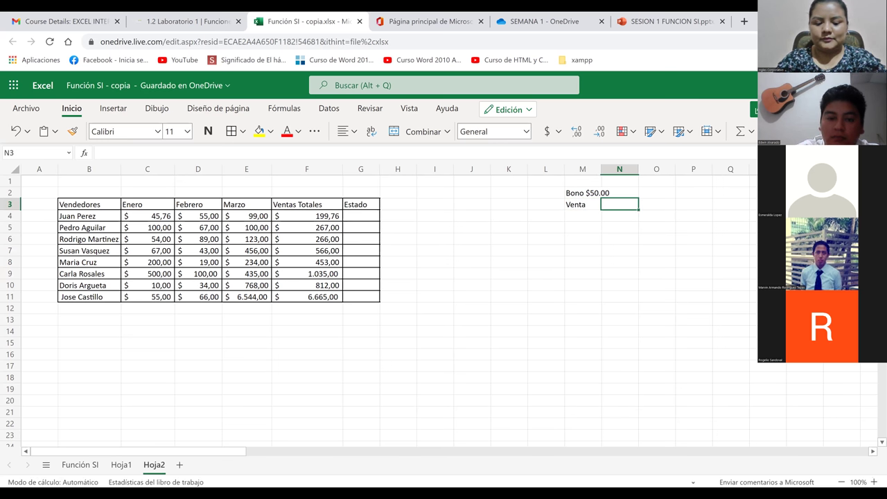
pyautogui.write('800')
pyautogui.click(637, 274)
pyautogui.click(633, 205)
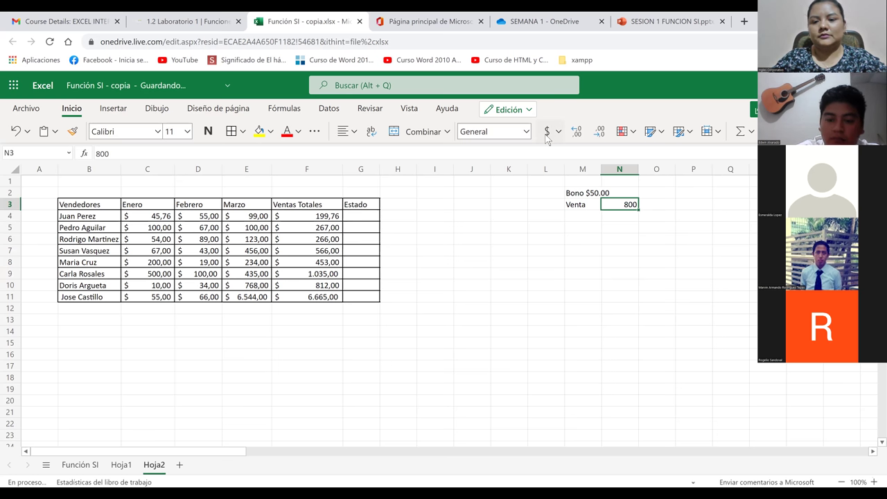
# Format N3 with the $ Inglés (Estados Unidos) accounting format and widen the Estado column slightly.
pyautogui.click(547, 132)
pyautogui.click(542, 235)
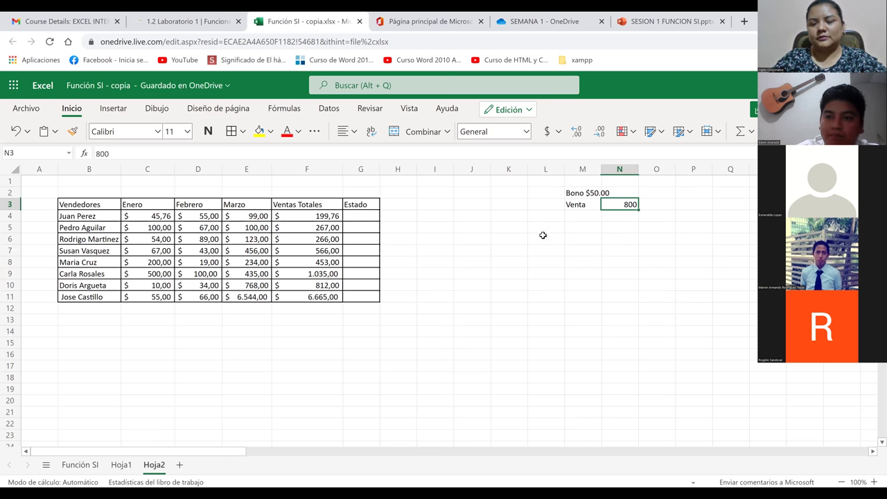
pyautogui.click(557, 131)
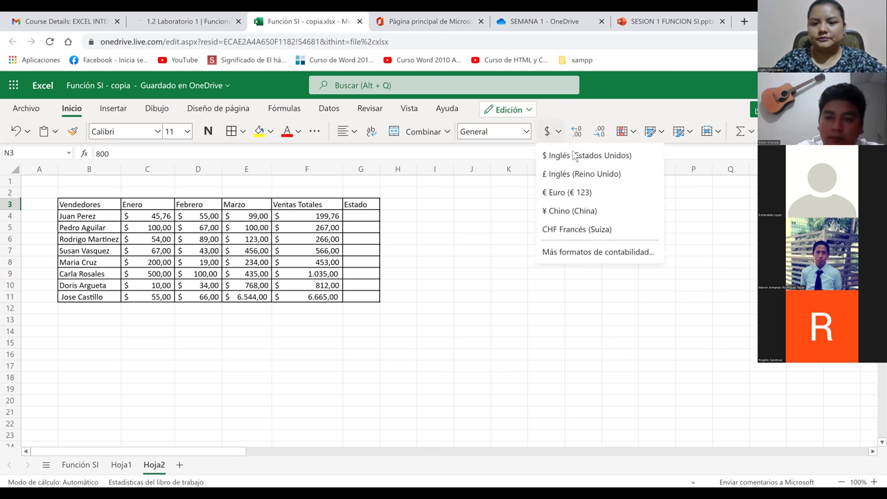
pyautogui.click(575, 156)
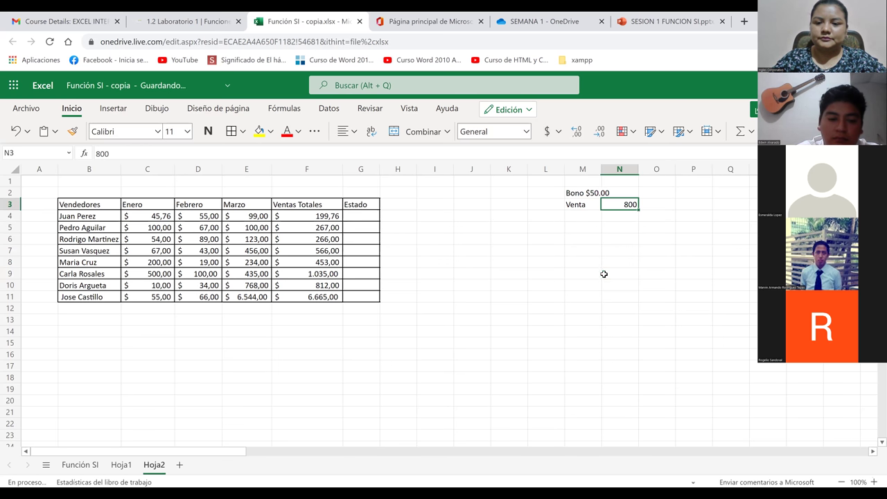
pyautogui.click(603, 274)
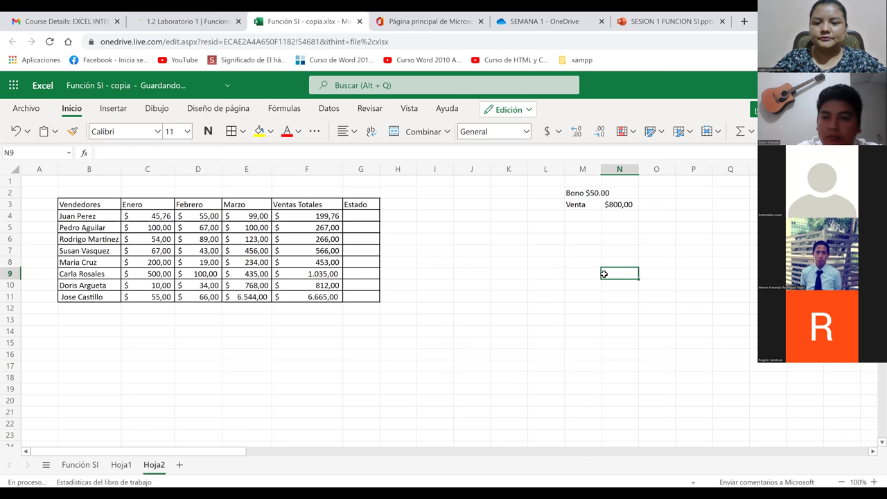
pyautogui.click(522, 238)
pyautogui.moveTo(380, 168); pyautogui.dragTo(395, 169)
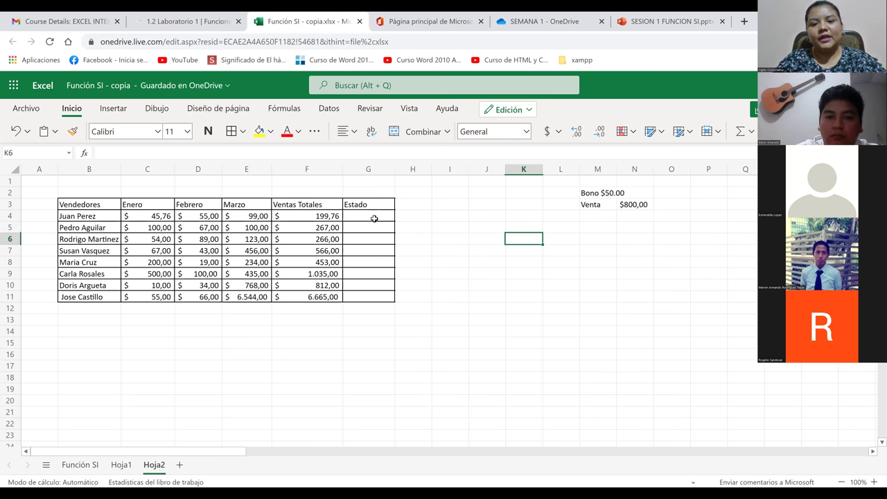
# Enter an SI formula in G4 testing F4>=800 that returns "Felicidades" when true and "Necesita Mejorar" when false.
pyautogui.click(374, 219)
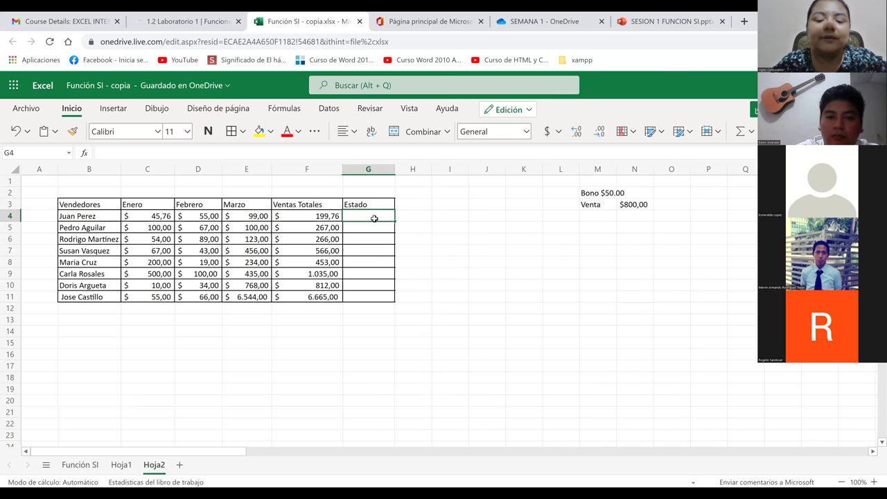
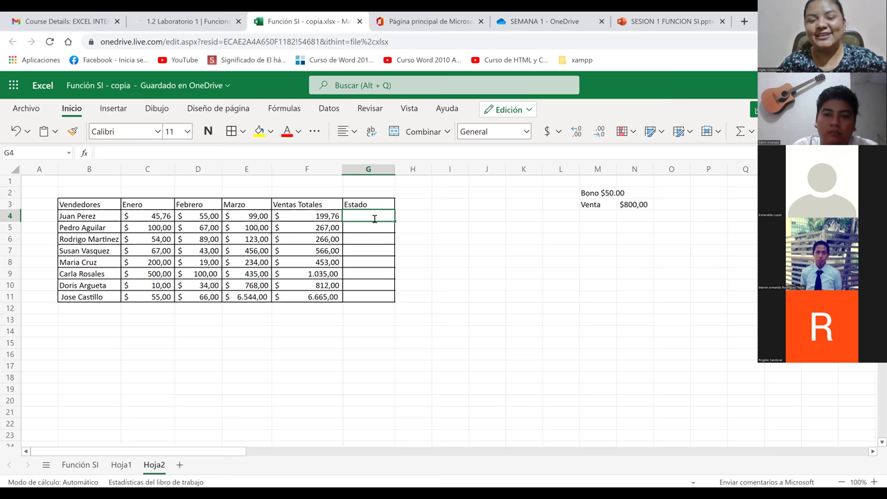
pyautogui.write('=')
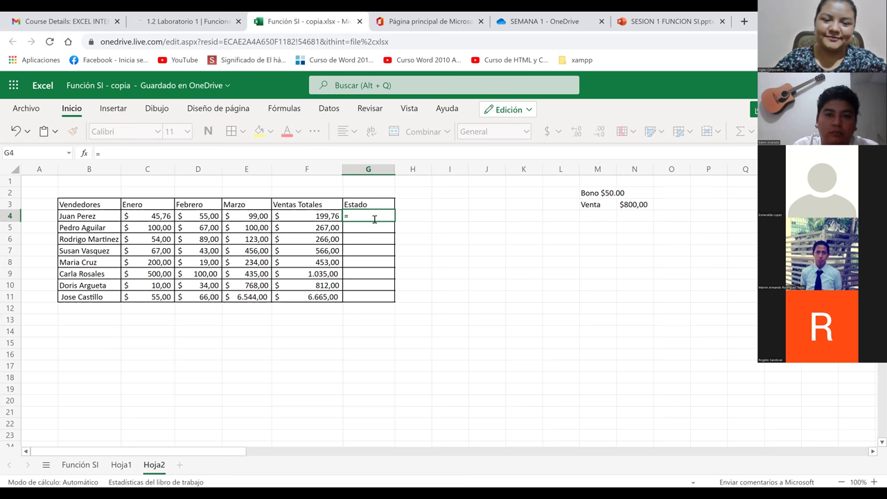
pyautogui.write('si')
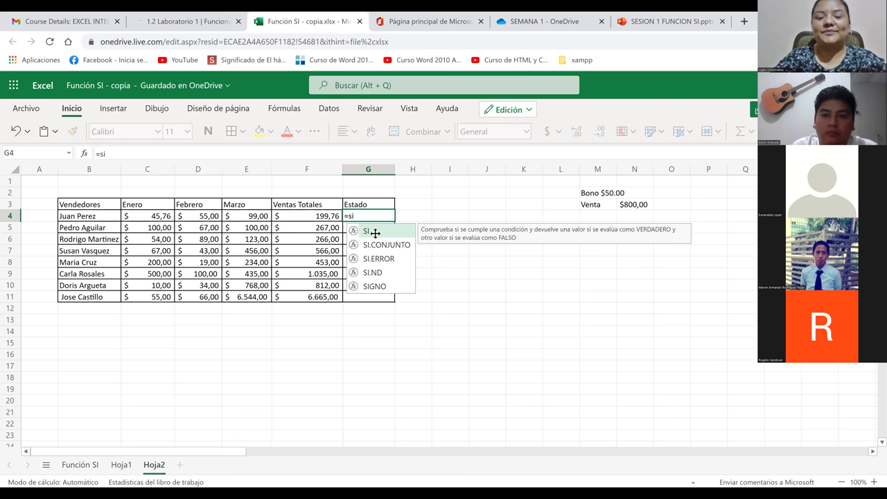
pyautogui.doubleClick(375, 231)
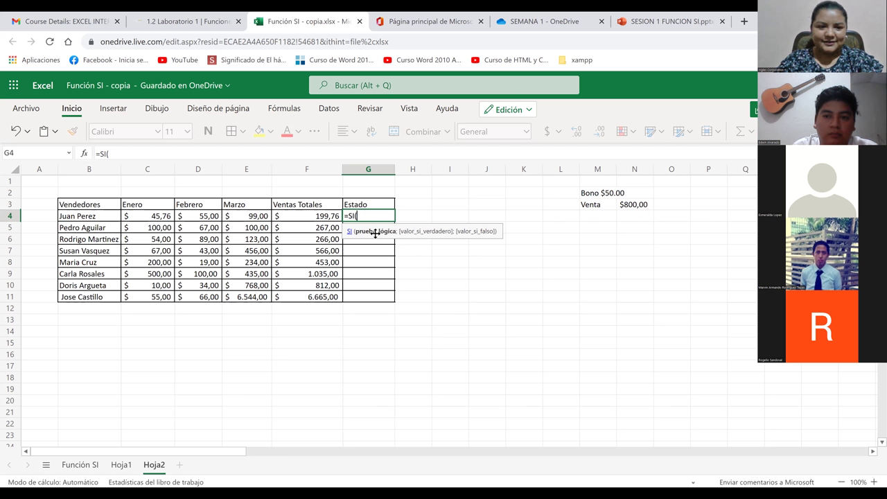
pyautogui.click(323, 217)
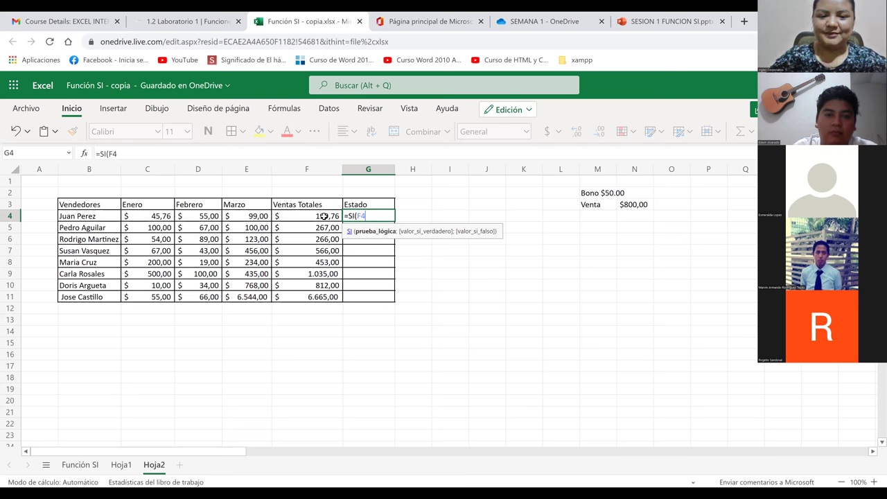
pyautogui.write('>=800')
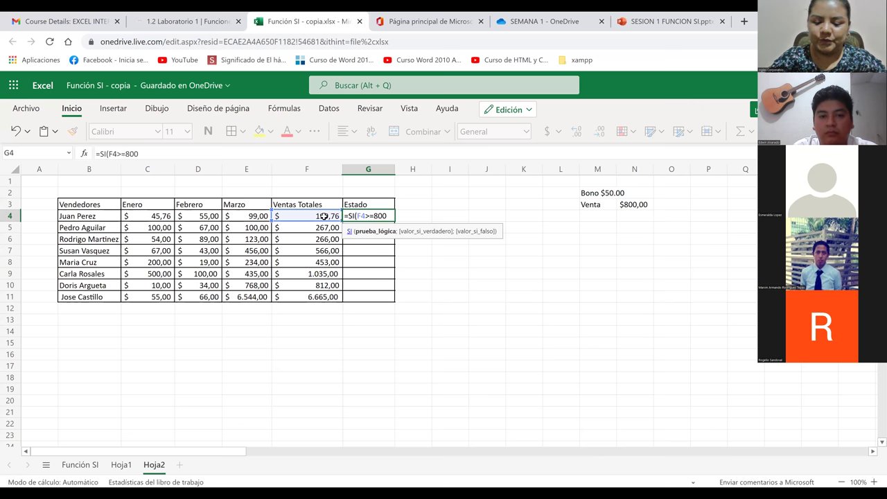
pyautogui.write(';')
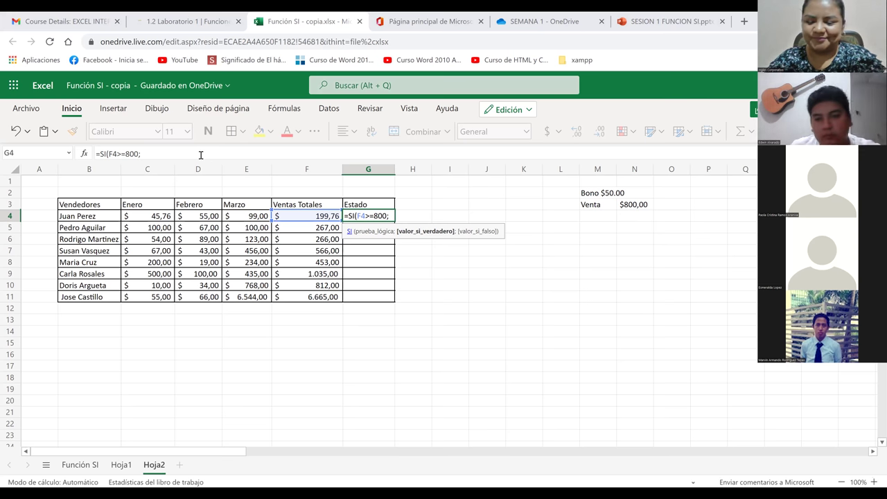
pyautogui.click(200, 155)
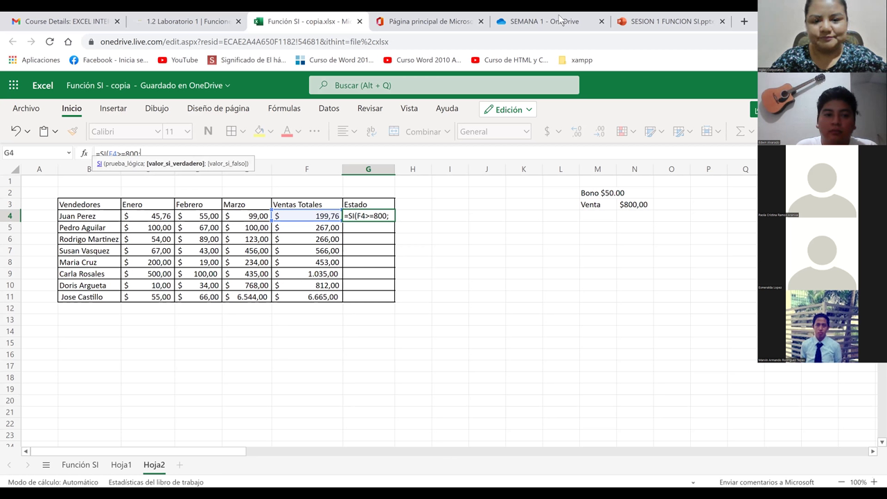
pyautogui.write('"Felicidades')
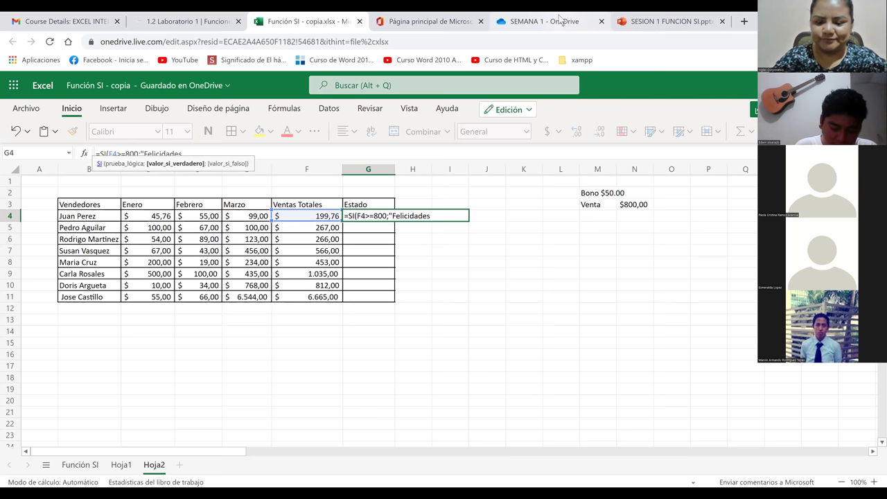
pyautogui.write('";')
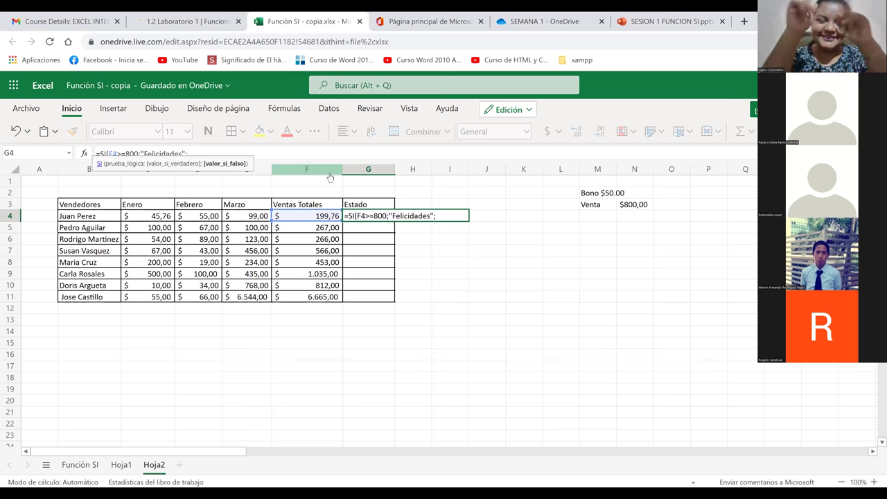
pyautogui.write('"')
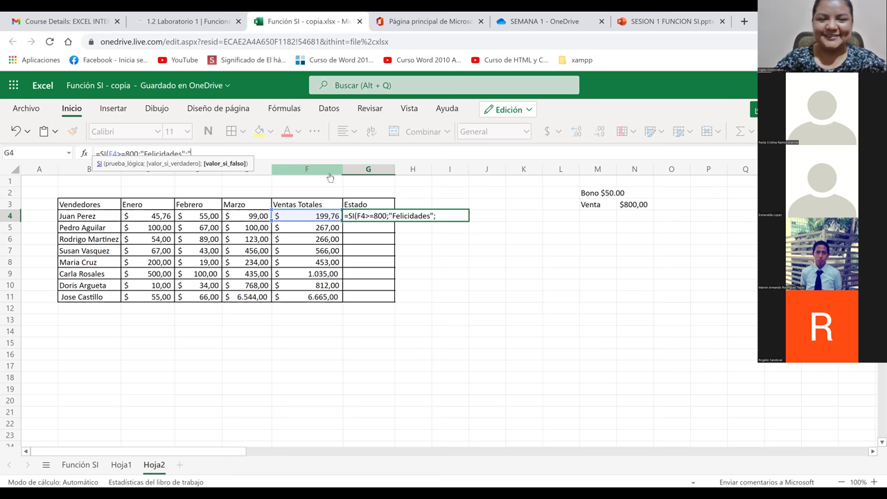
pyautogui.write('Necesi')
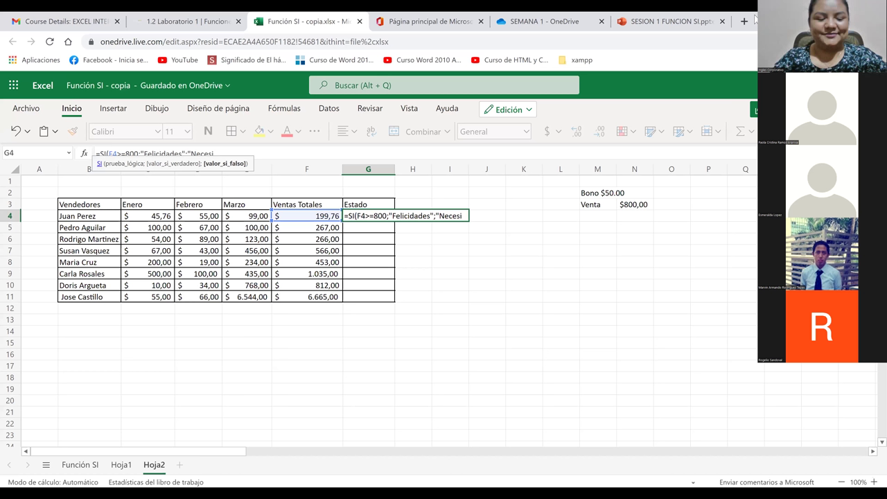
pyautogui.write('ta Mejorar"')
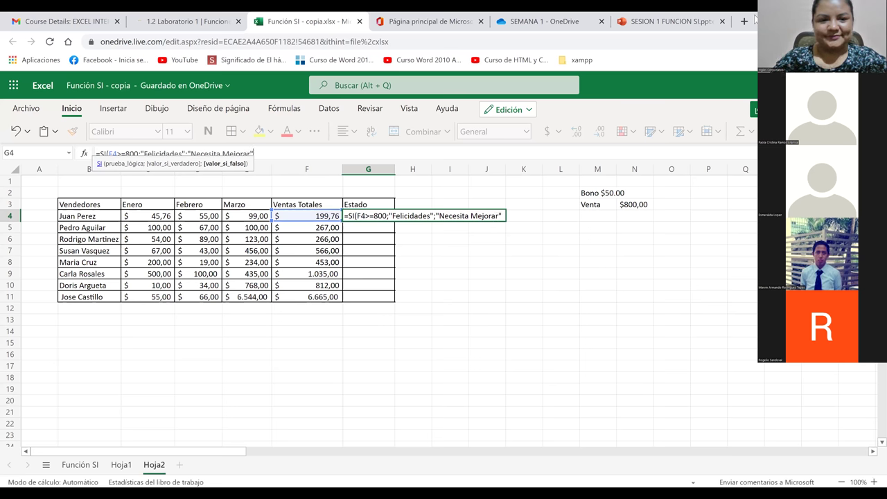
pyautogui.press('Return')
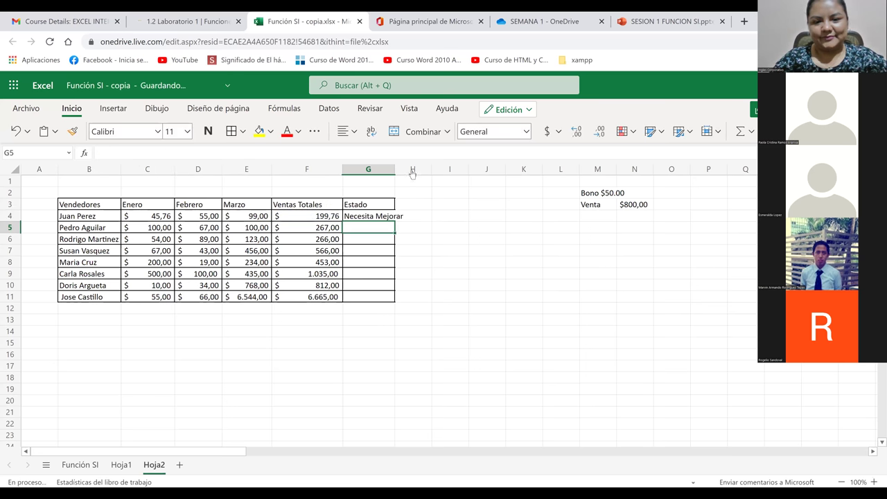
# Widen column G to fit the Estado text and copy the G4 formula down to G11.
pyautogui.moveTo(392, 169); pyautogui.dragTo(413, 171)
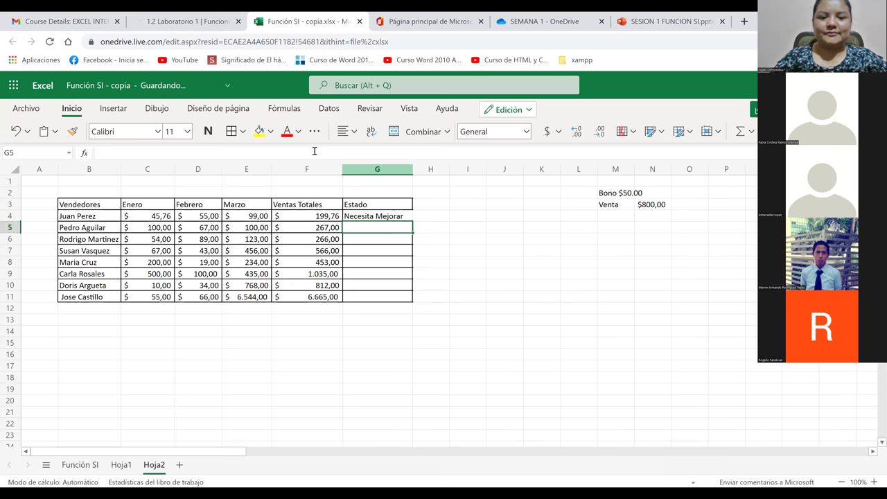
pyautogui.click(480, 286)
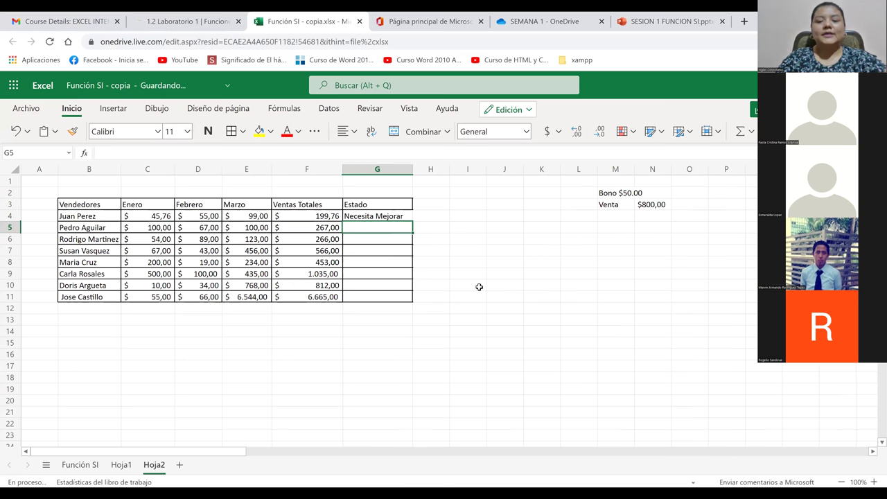
pyautogui.click(387, 218)
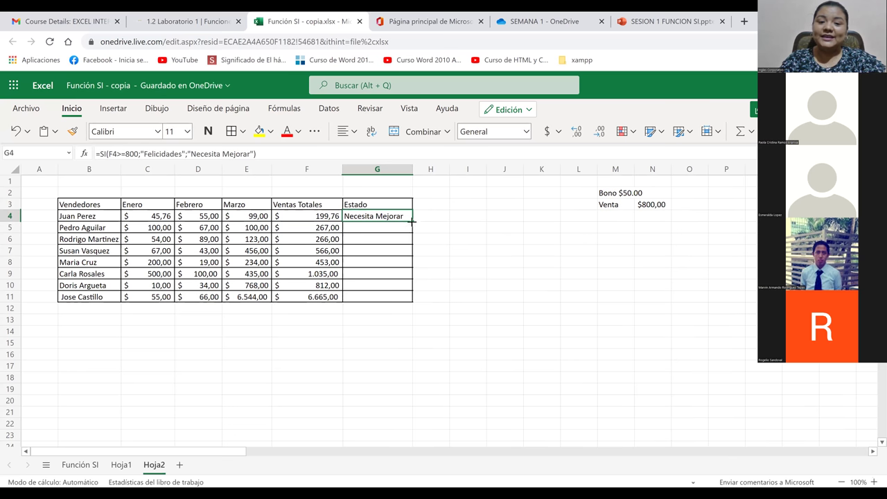
pyautogui.moveTo(412, 220); pyautogui.dragTo(409, 299)
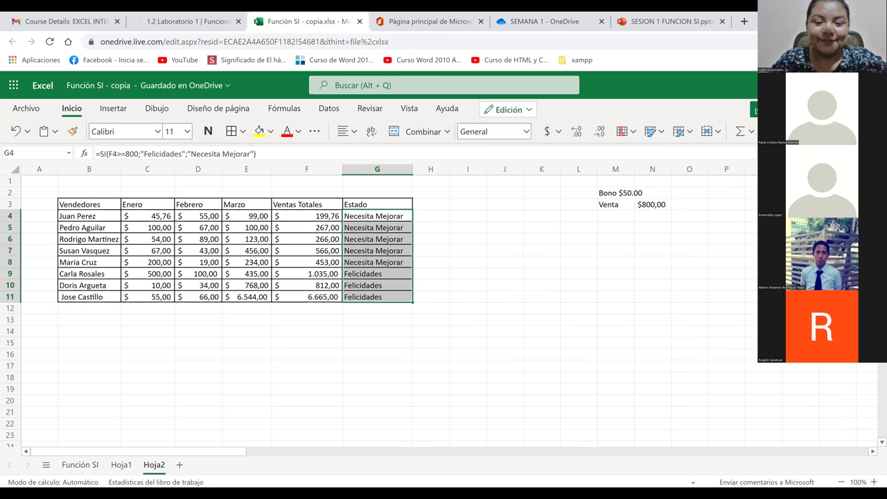
pyautogui.click(471, 218)
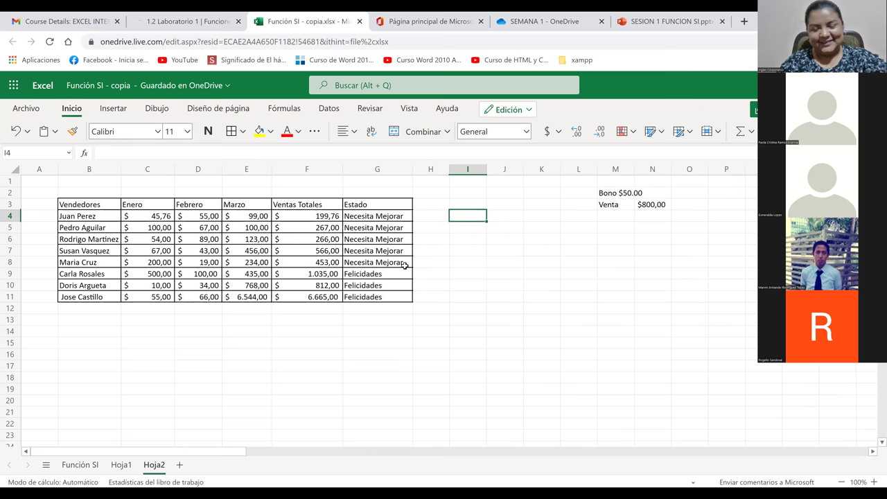
# Review the Estado results and the copied SI formulas in G4:G11 against each seller's total sales.
pyautogui.moveTo(395, 276); pyautogui.dragTo(394, 297)
pyautogui.click(460, 296)
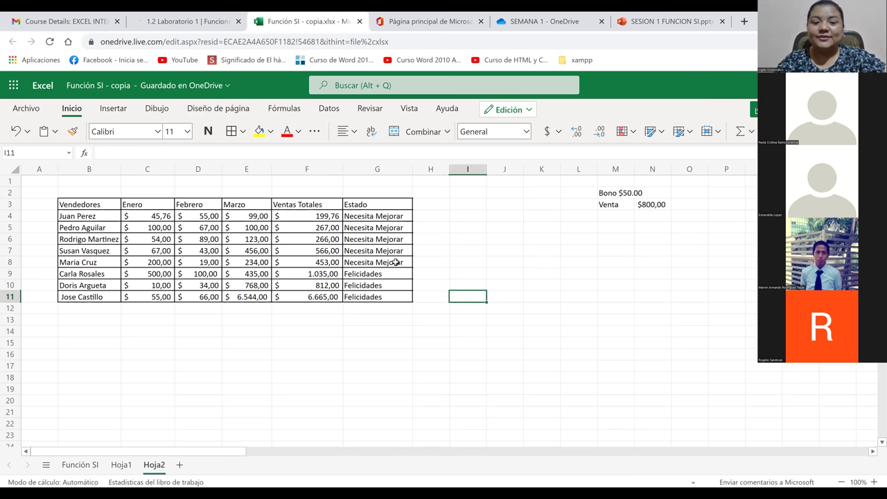
pyautogui.click(395, 262)
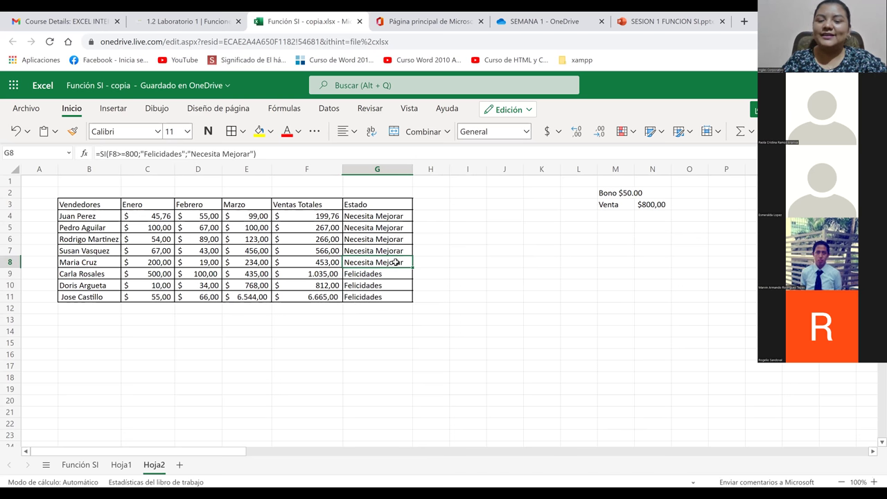
pyautogui.press('Up')
pyautogui.press('Up')
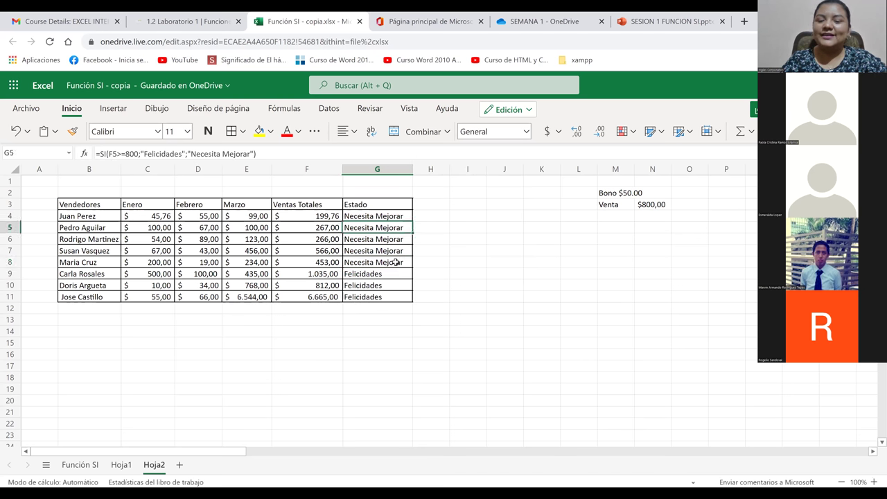
pyautogui.press('Down')
pyautogui.press('Down')
pyautogui.press('Up')
pyautogui.press('Up')
pyautogui.press('Up')
pyautogui.press('Up')
pyautogui.press('Up')
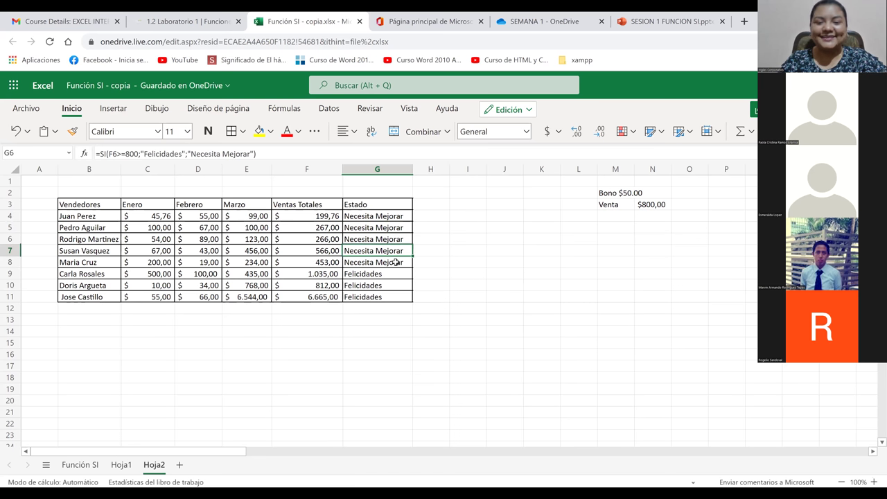
pyautogui.press('Down')
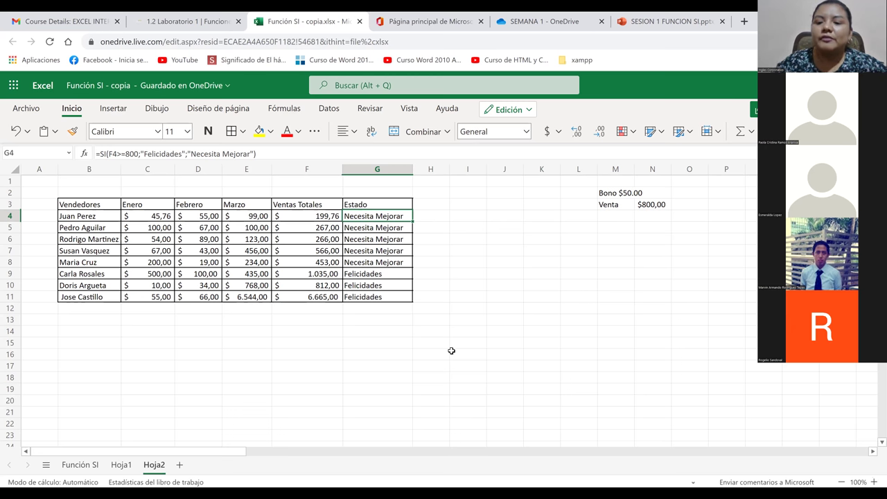
# Set the Venta threshold in N3 to 100.
pyautogui.click(660, 205)
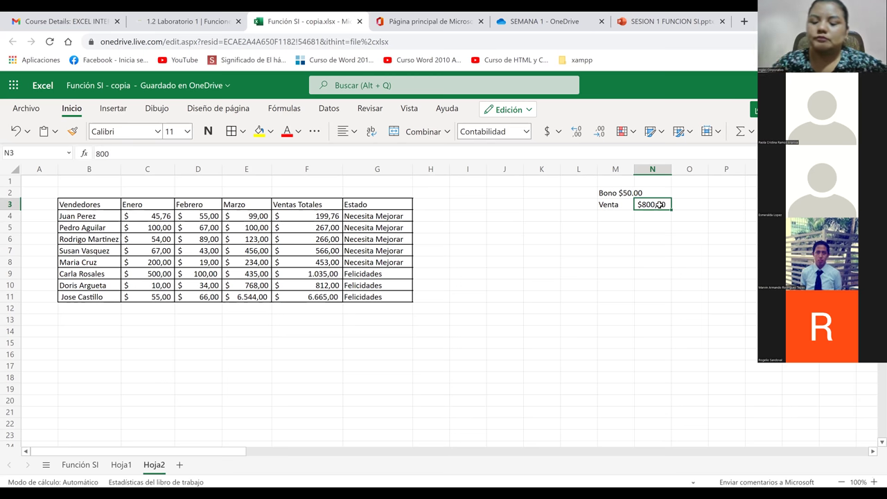
pyautogui.press('BackSpace')
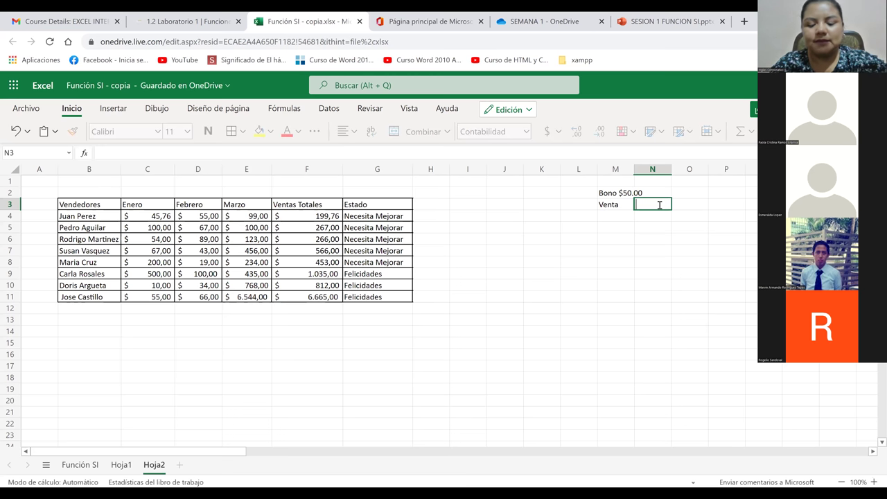
pyautogui.write('100')
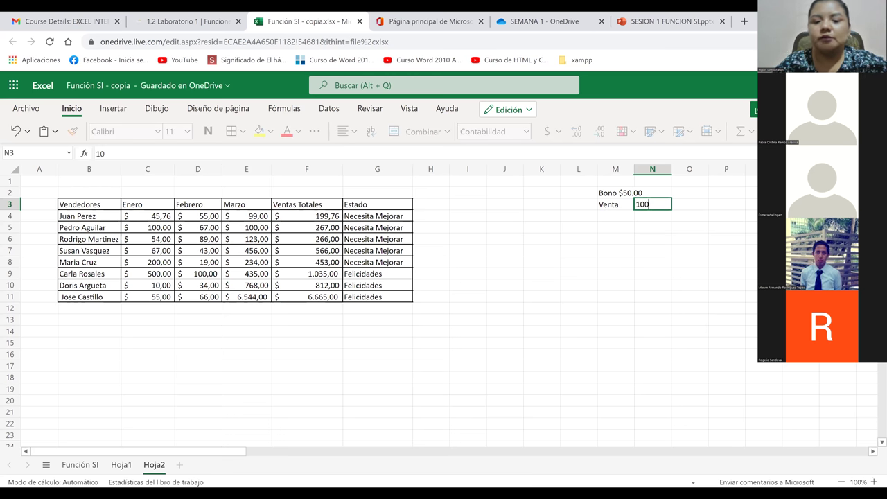
pyautogui.press('Return')
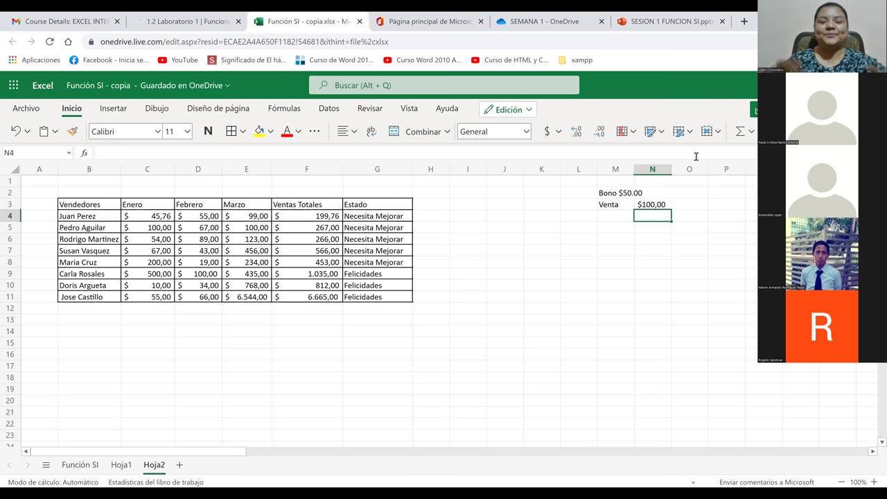
# Replace the G4 formula with =SI(F4<=100;"Premio";0).
pyautogui.click(381, 217)
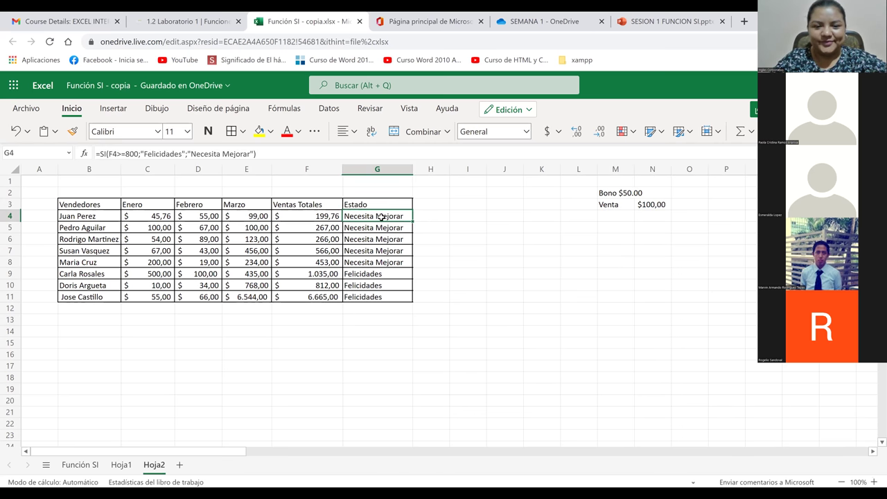
pyautogui.doubleClick(381, 216)
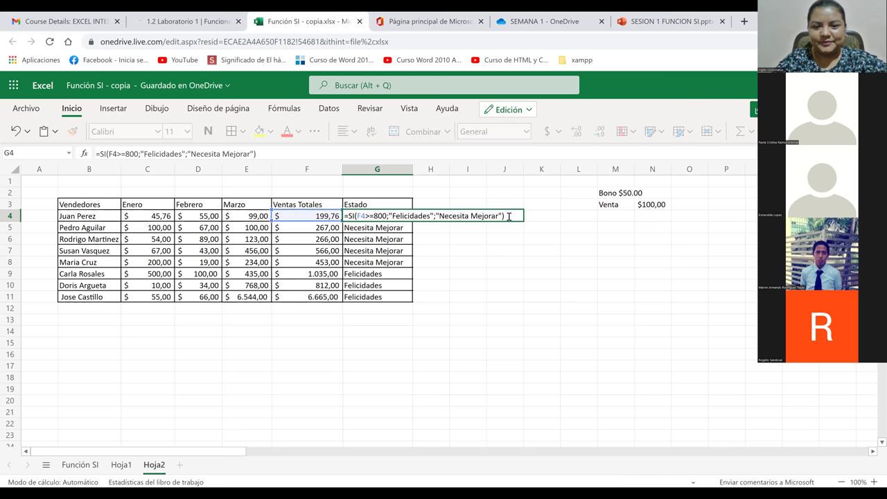
pyautogui.press('BackSpace')
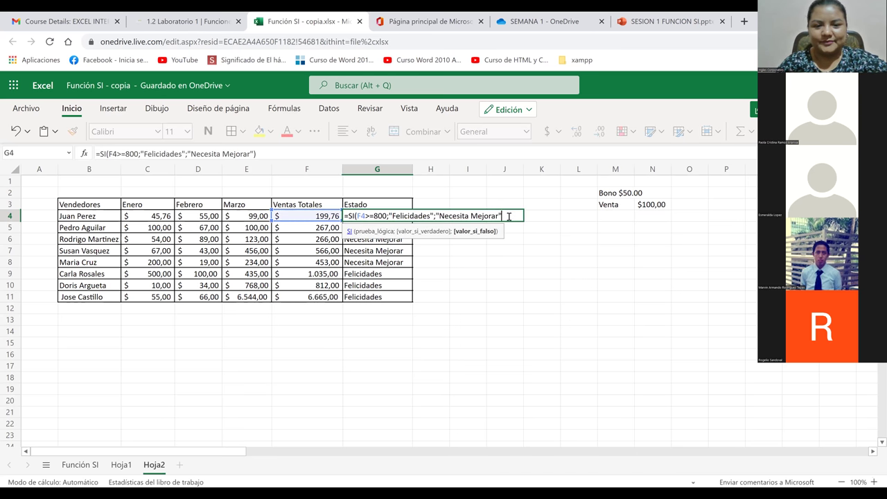
pyautogui.press('BackSpace')
pyautogui.press('BackSpace')
pyautogui.press('BackSpace')
pyautogui.press('BackSpace')
pyautogui.press('BackSpace')
pyautogui.press('BackSpace')
pyautogui.press('BackSpace')
pyautogui.press('BackSpace')
pyautogui.press('BackSpace')
pyautogui.press('BackSpace')
pyautogui.press('BackSpace')
pyautogui.press('BackSpace')
pyautogui.press('BackSpace')
pyautogui.press('BackSpace')
pyautogui.press('BackSpace')
pyautogui.press('BackSpace')
pyautogui.press('BackSpace')
pyautogui.press('BackSpace')
pyautogui.press('BackSpace')
pyautogui.press('BackSpace')
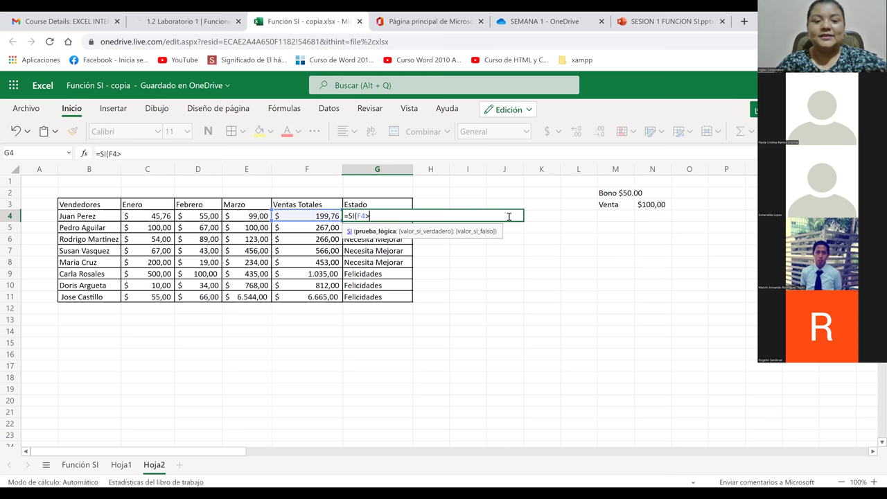
pyautogui.press('BackSpace')
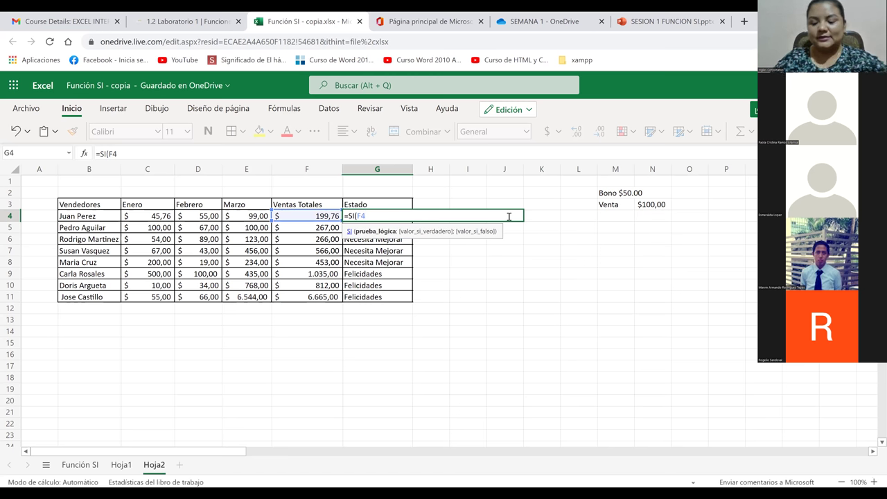
pyautogui.write('<')
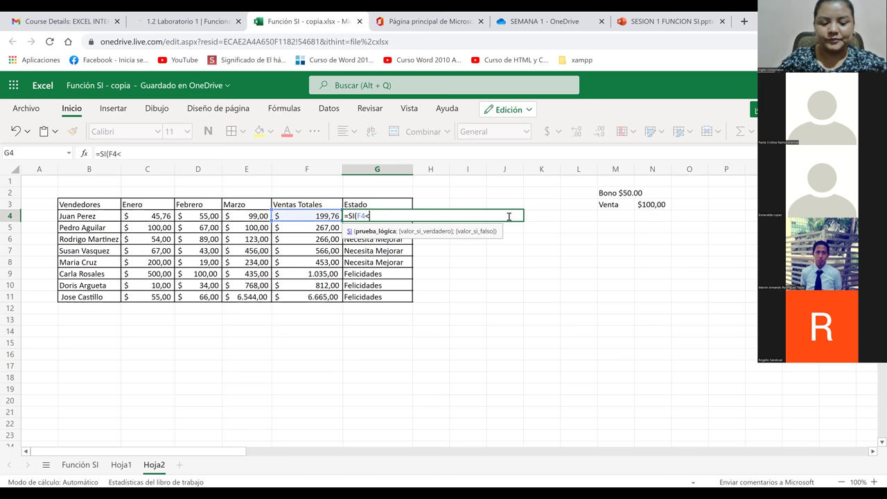
pyautogui.write('100')
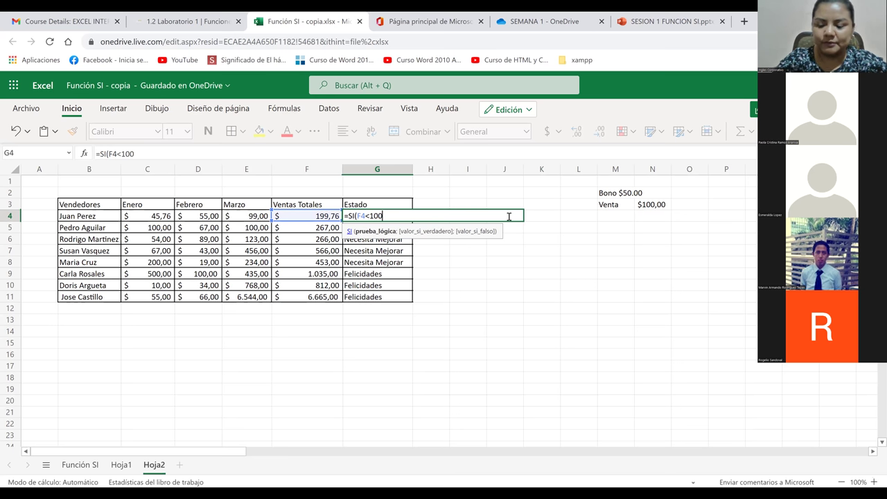
pyautogui.press('BackSpace')
pyautogui.press('BackSpace')
pyautogui.press('BackSpace')
pyautogui.write('=100')
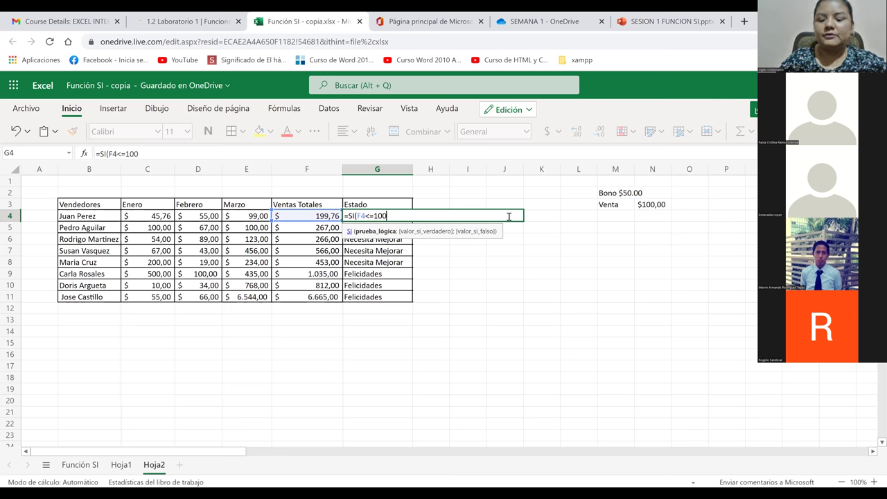
pyautogui.write('<')
pyautogui.press('BackSpace')
pyautogui.write(';')
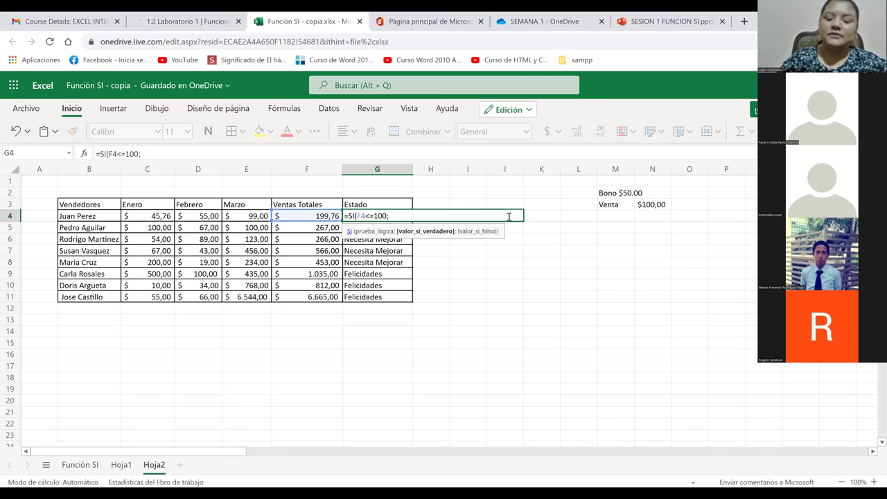
pyautogui.write('"')
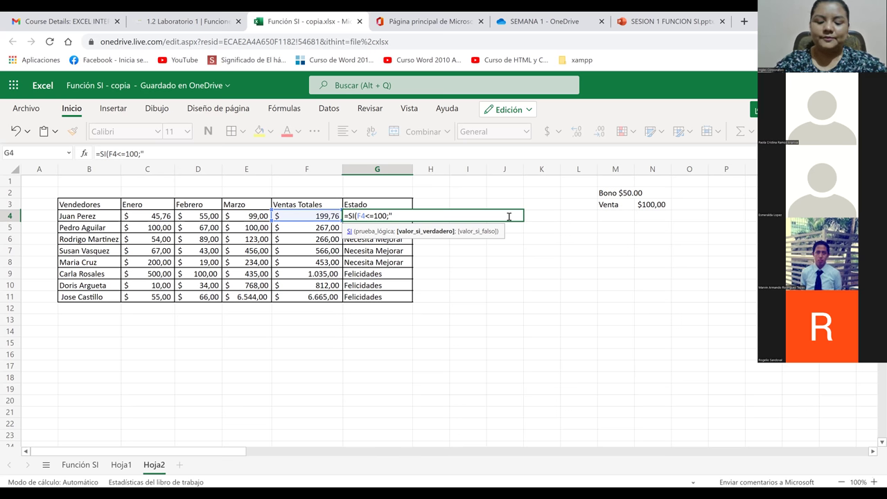
pyautogui.write('Premio')
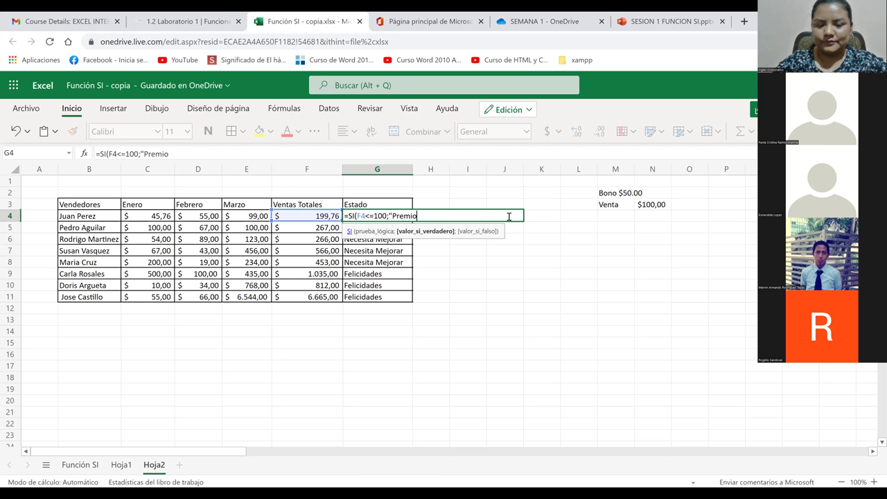
pyautogui.write('"')
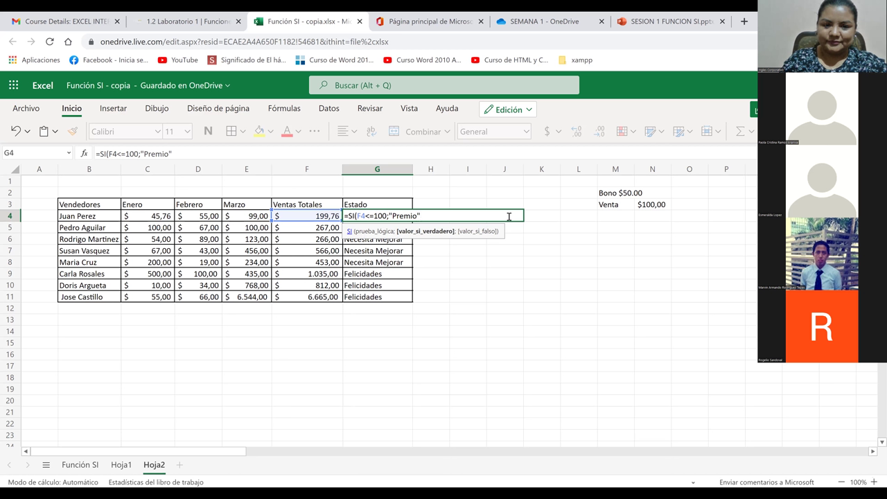
pyautogui.write(';')
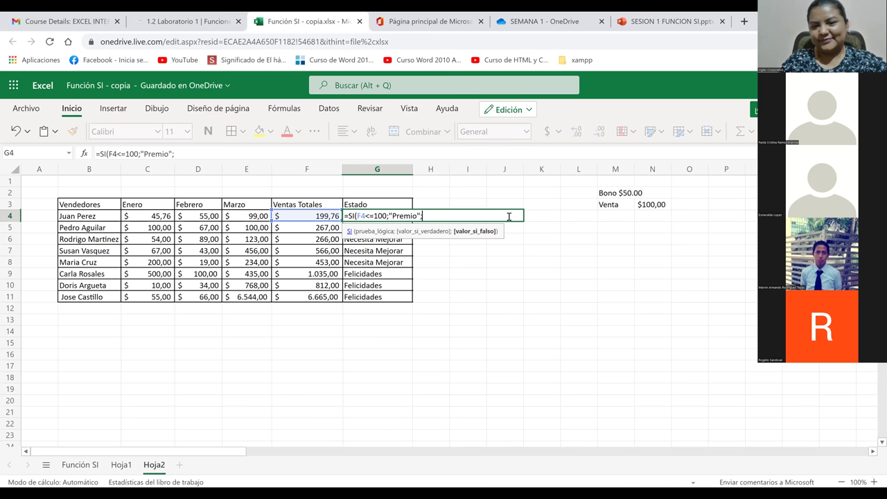
pyautogui.write('0')
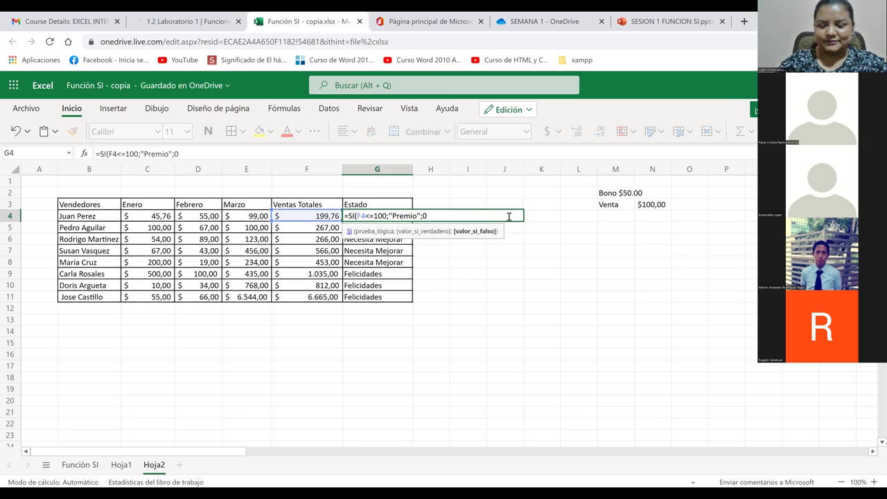
pyautogui.write(')')
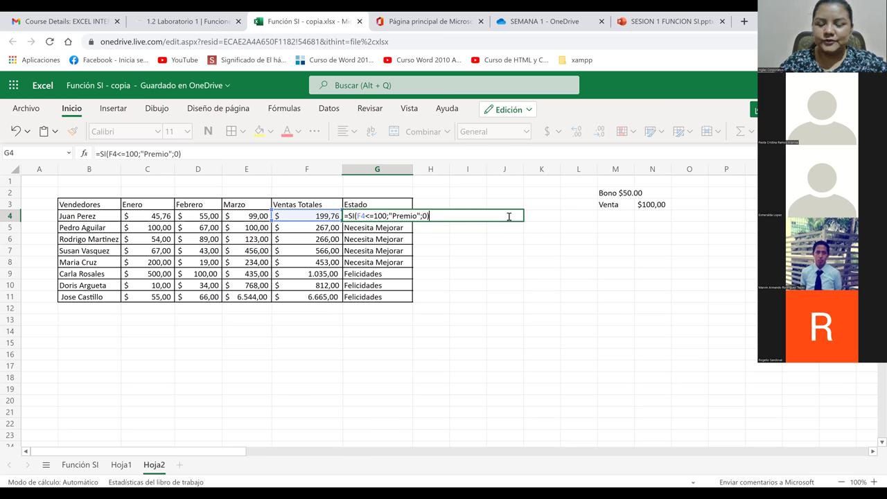
pyautogui.press('Return')
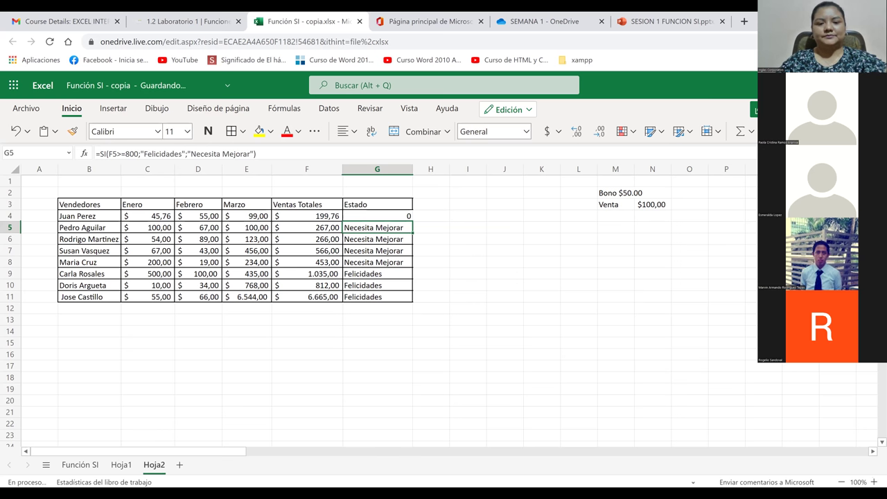
# Copy the G4 formula down the Estado column to G11.
pyautogui.click(397, 217)
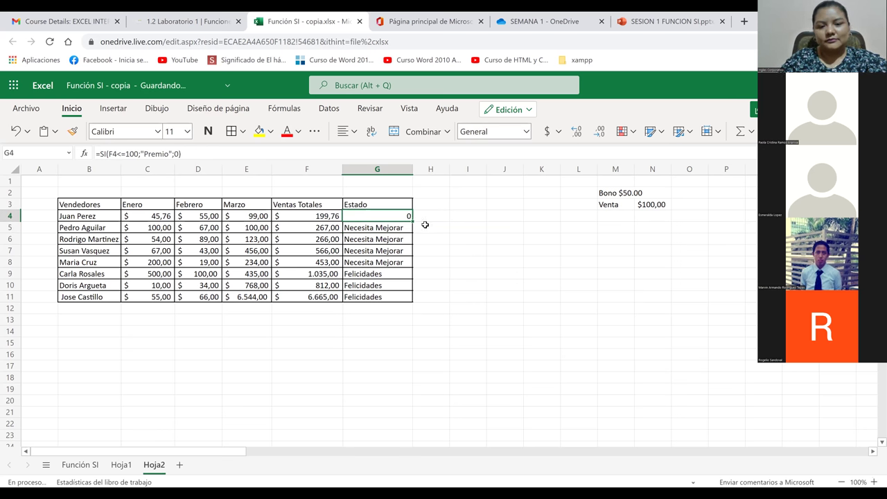
pyautogui.moveTo(413, 221); pyautogui.dragTo(410, 299)
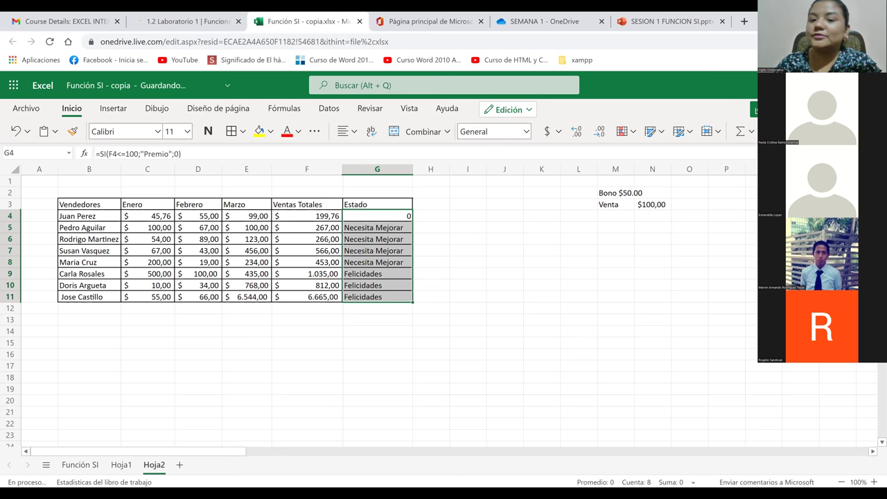
pyautogui.click(501, 263)
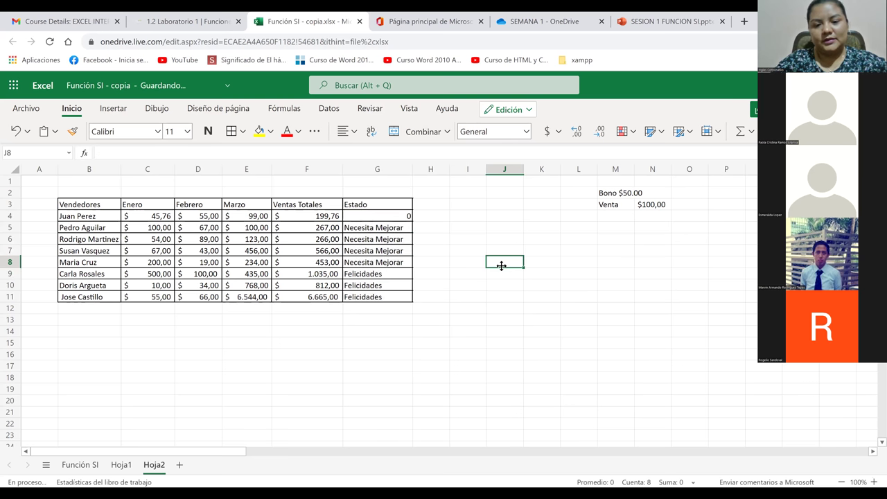
pyautogui.click(406, 218)
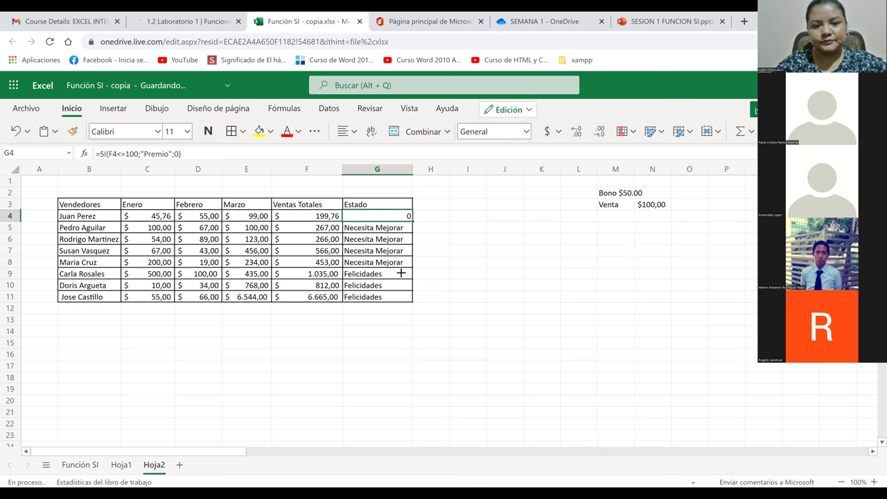
pyautogui.keyDown('shift'); pyautogui.click(402, 285); pyautogui.keyUp('shift')
pyautogui.keyDown('shift'); pyautogui.click(405, 297); pyautogui.keyUp('shift')
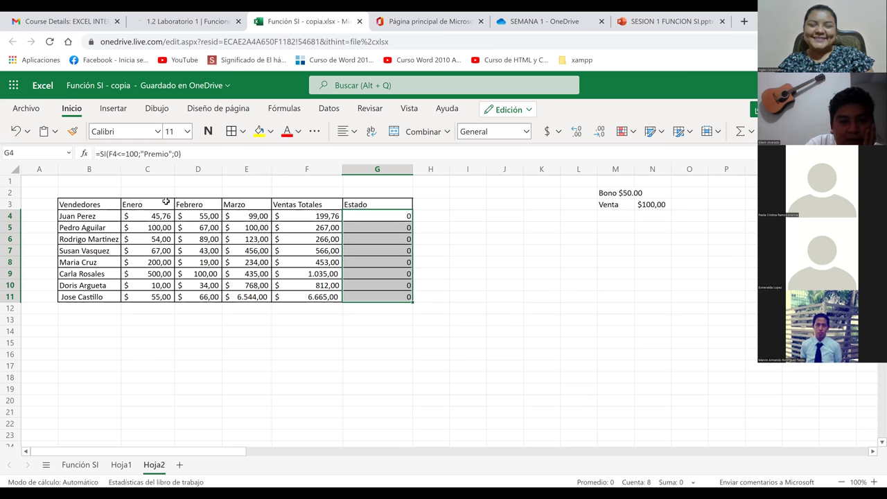
# Set the first seller's sales in row 4 to 0 for Enero, 4 for Febrero and 5 for Marzo.
pyautogui.click(151, 219)
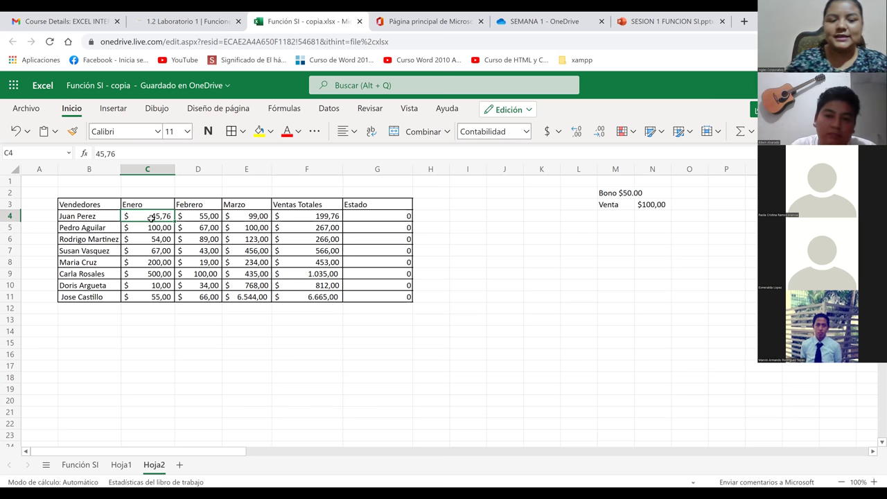
pyautogui.press('BackSpace')
pyautogui.press('Tab')
pyautogui.write('4')
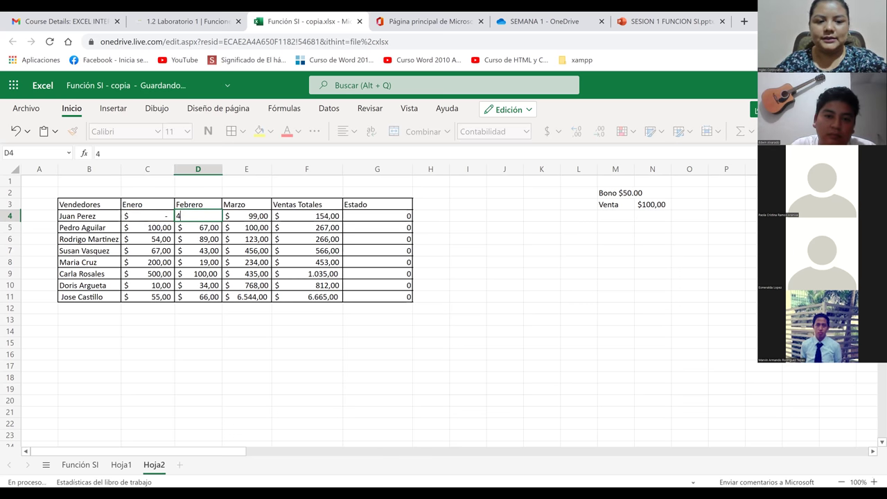
pyautogui.press('Tab')
pyautogui.write('5')
pyautogui.press('Tab')
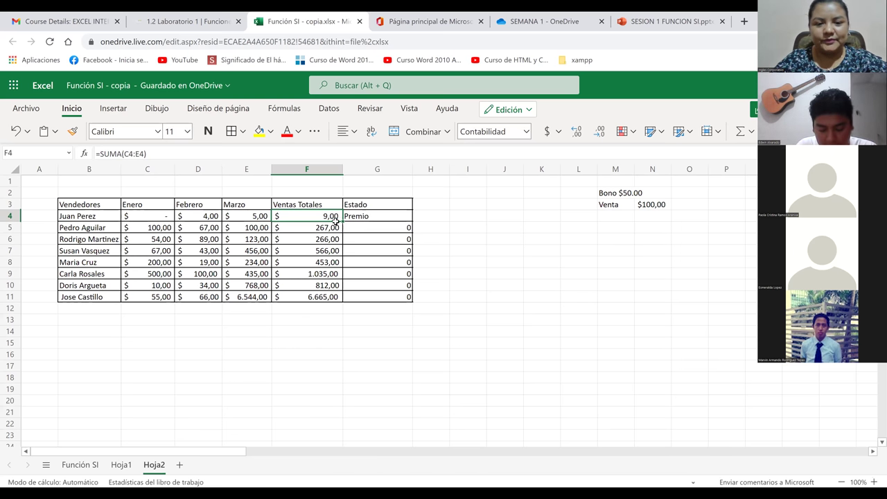
# Replace the G4 formula with =SI(F4<=100;0;"Premio").
pyautogui.click(363, 219)
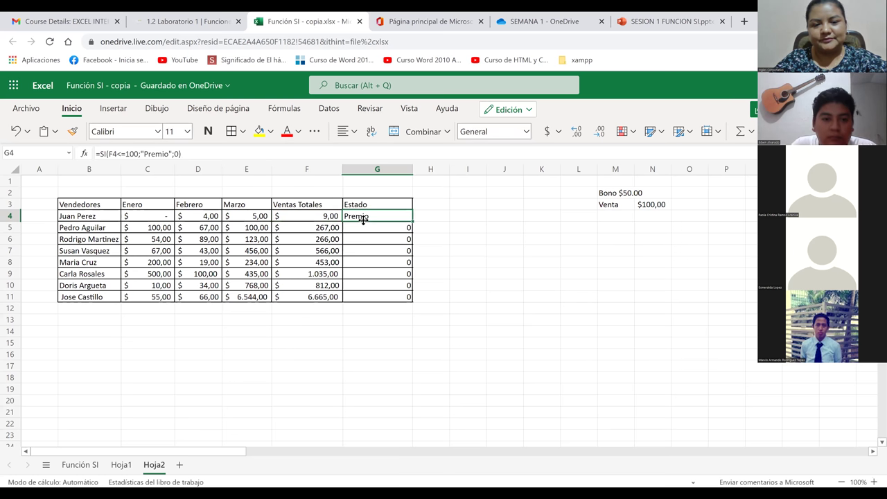
pyautogui.doubleClick(415, 217)
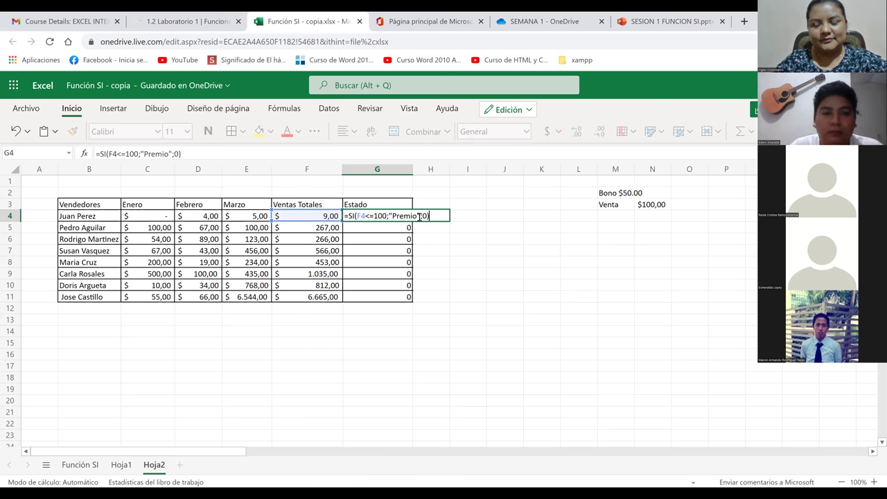
pyautogui.press('BackSpace')
pyautogui.press('BackSpace')
pyautogui.press('BackSpace')
pyautogui.press('BackSpace')
pyautogui.press('BackSpace')
pyautogui.press('BackSpace')
pyautogui.press('BackSpace')
pyautogui.press('BackSpace')
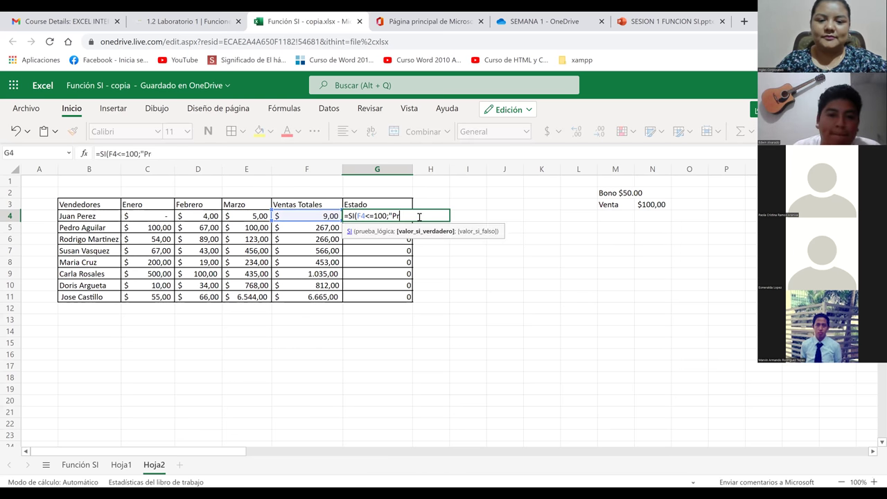
pyautogui.press('BackSpace')
pyautogui.press('BackSpace')
pyautogui.press('BackSpace')
pyautogui.press('BackSpace')
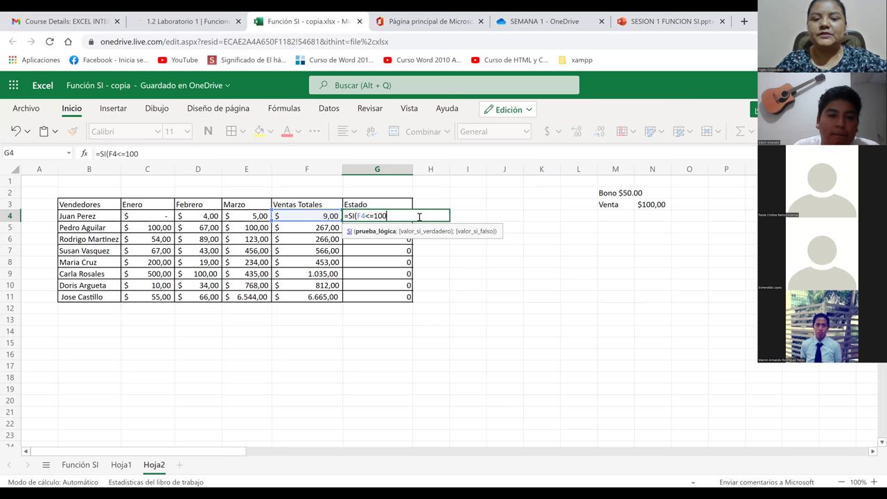
pyautogui.press('BackSpace')
pyautogui.press('BackSpace')
pyautogui.press('BackSpace')
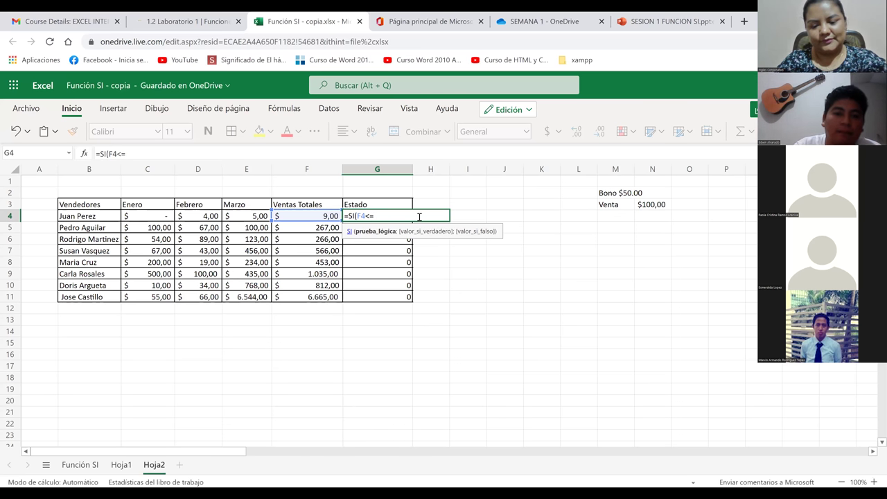
pyautogui.press('BackSpace')
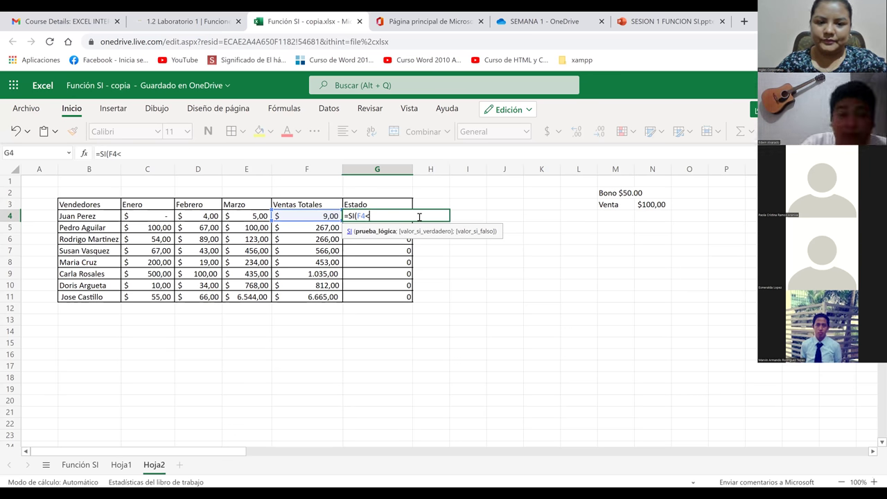
pyautogui.write('=')
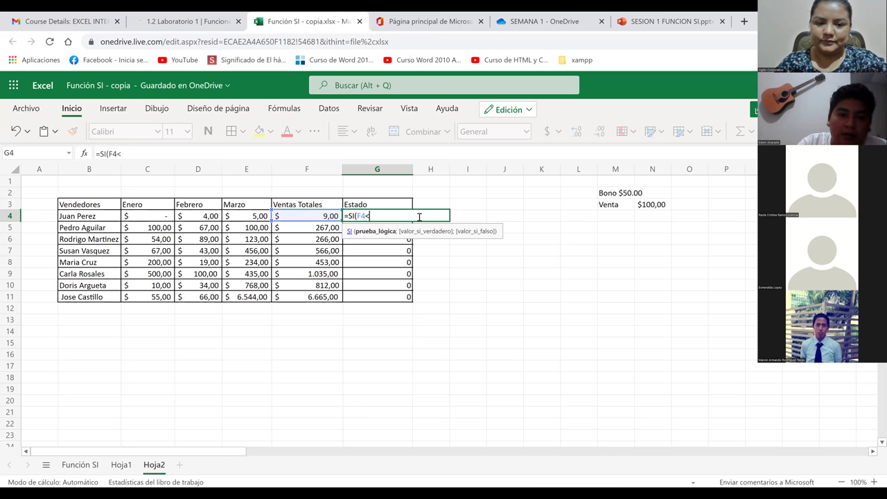
pyautogui.write('10')
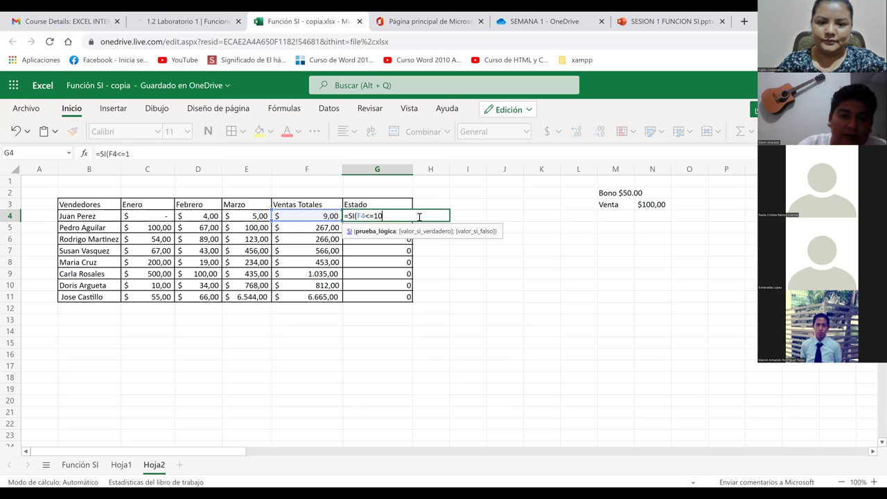
pyautogui.write('0;')
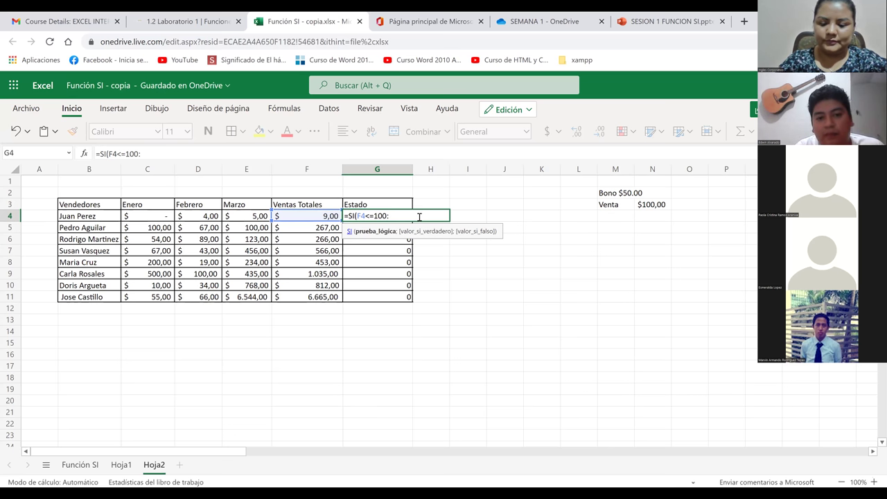
pyautogui.press('BackSpace')
pyautogui.write(';')
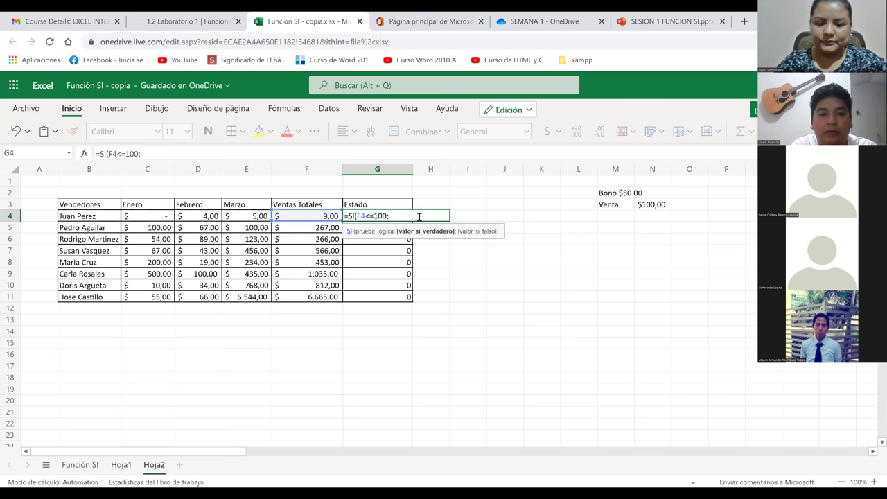
pyautogui.write('0')
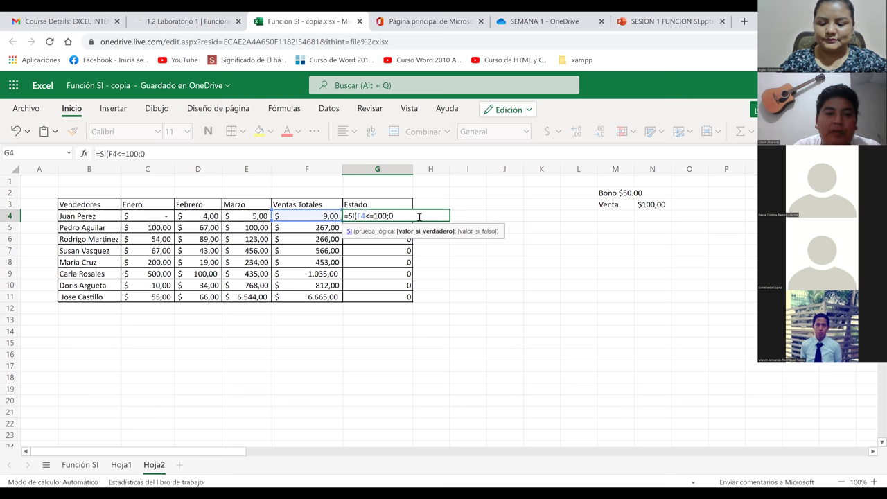
pyautogui.write(';"')
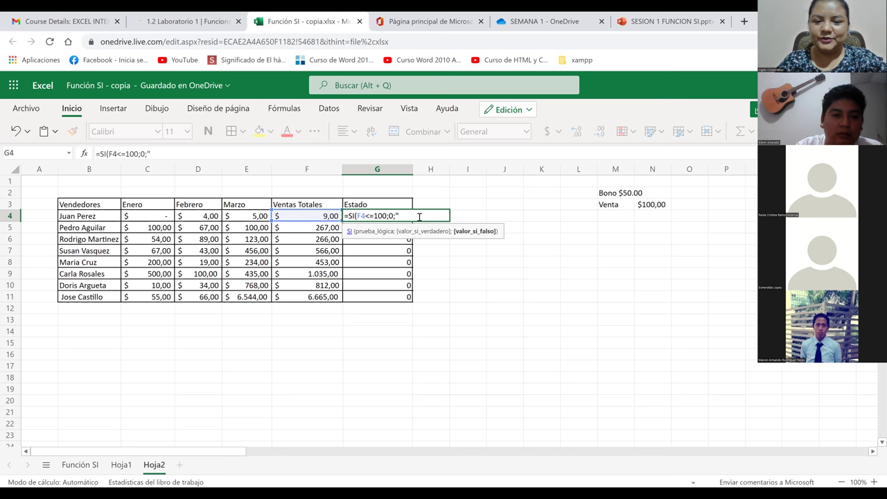
pyautogui.write('Prem')
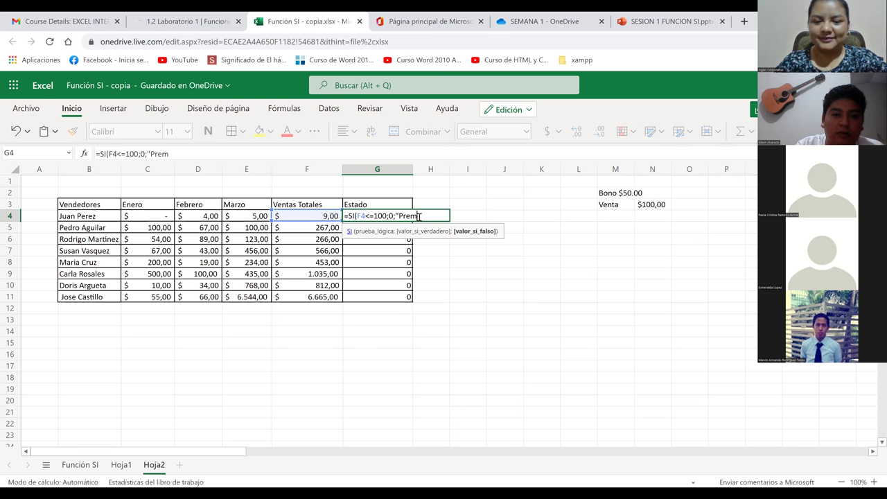
pyautogui.write('io"')
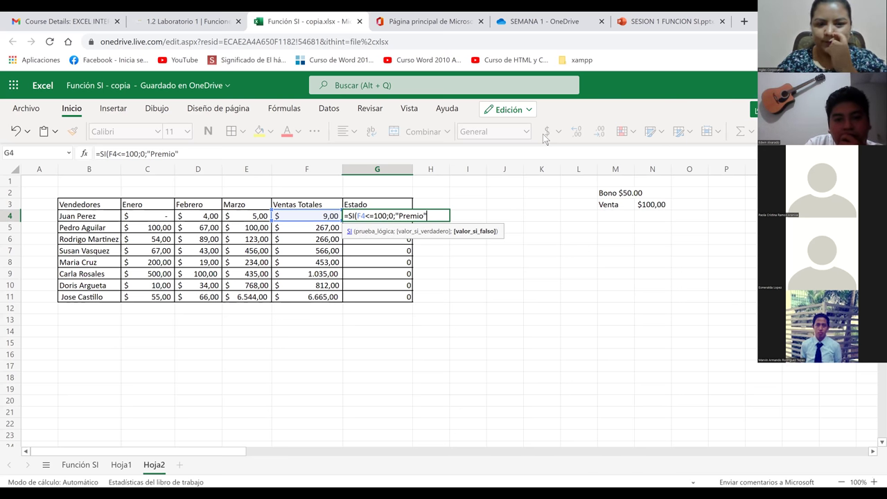
pyautogui.press('Return')
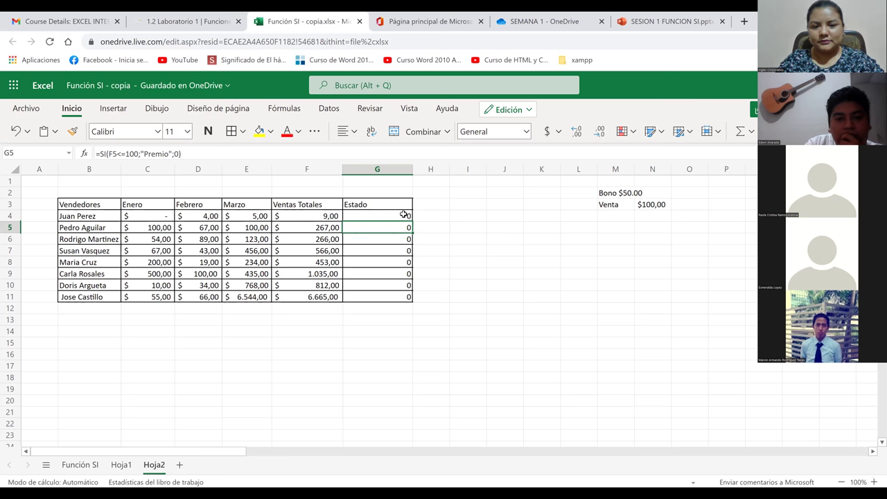
# Copy the revised SI formula from G4 down the Estado column to G11.
pyautogui.click(403, 215)
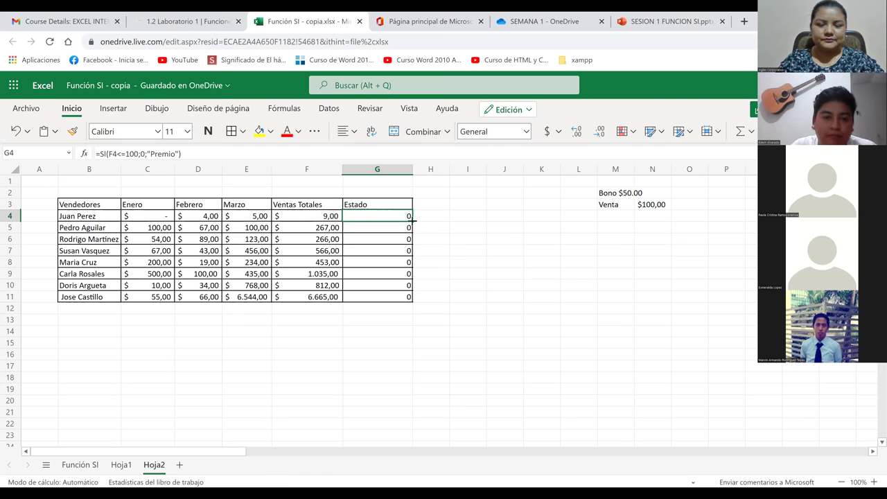
pyautogui.moveTo(414, 221); pyautogui.dragTo(413, 298)
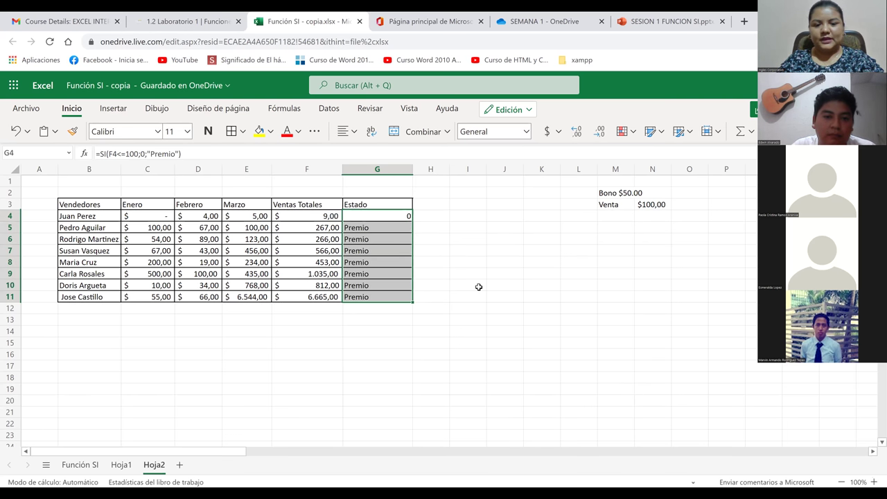
pyautogui.click(478, 287)
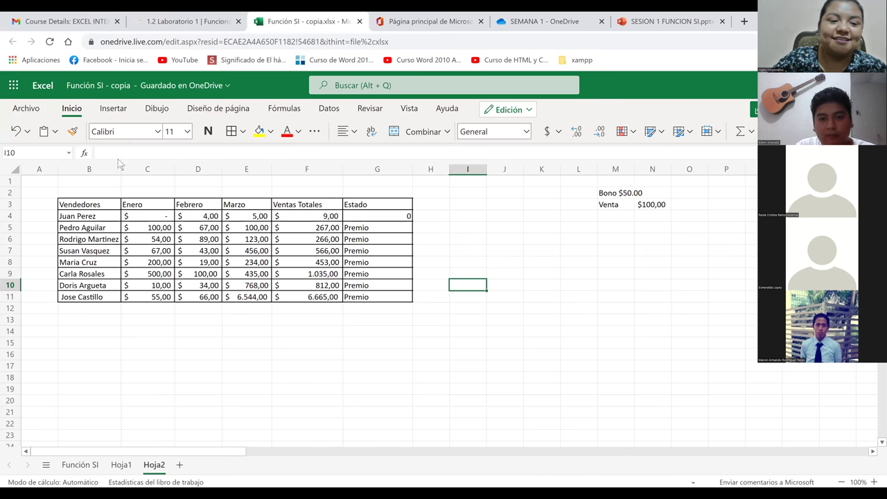
pyautogui.hotkey('ctrl', 'z')
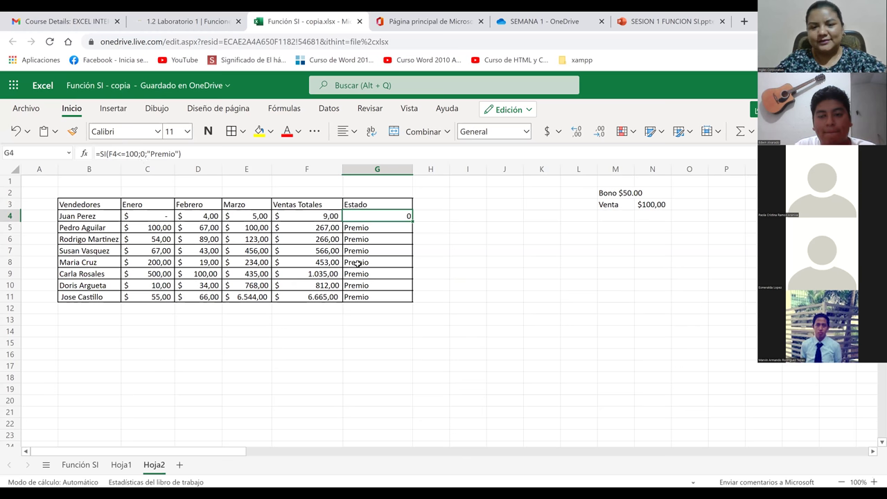
pyautogui.click(566, 311)
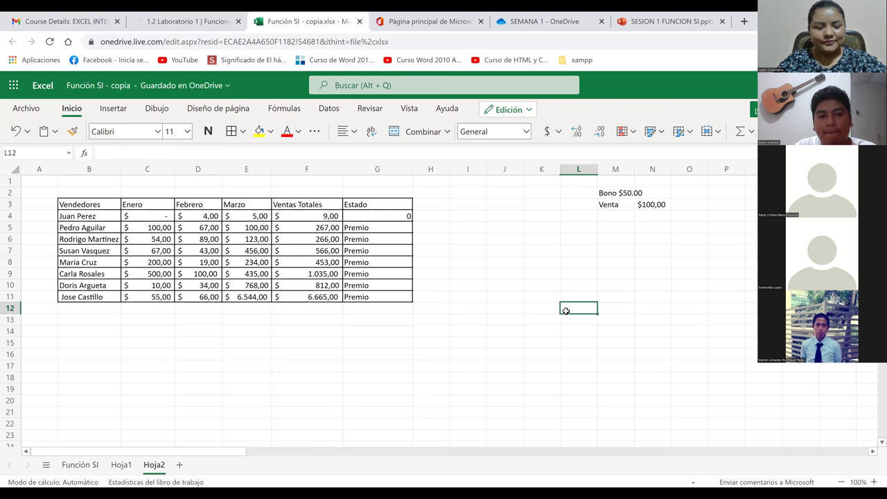
pyautogui.click(464, 234)
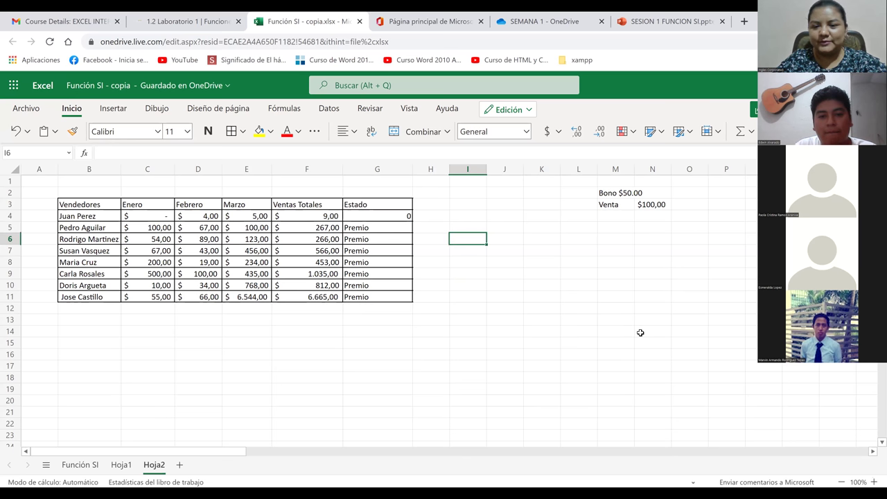
pyautogui.click(640, 332)
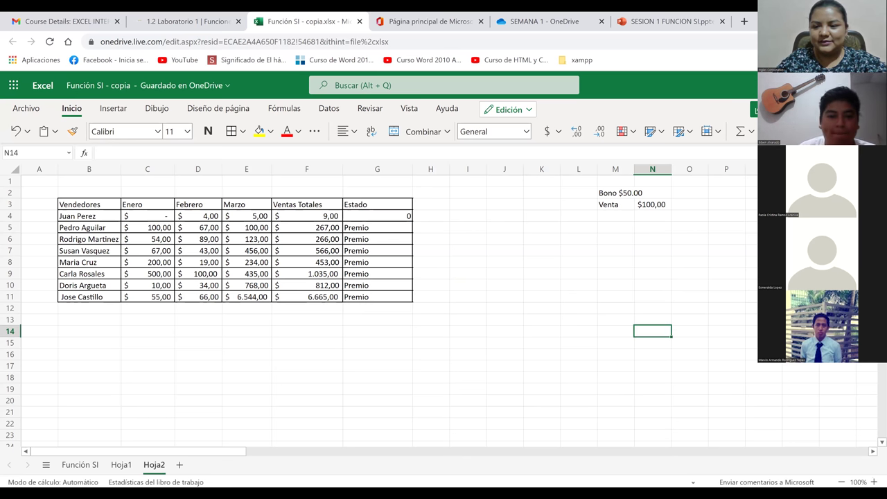
pyautogui.scroll(-3, 444, 305)
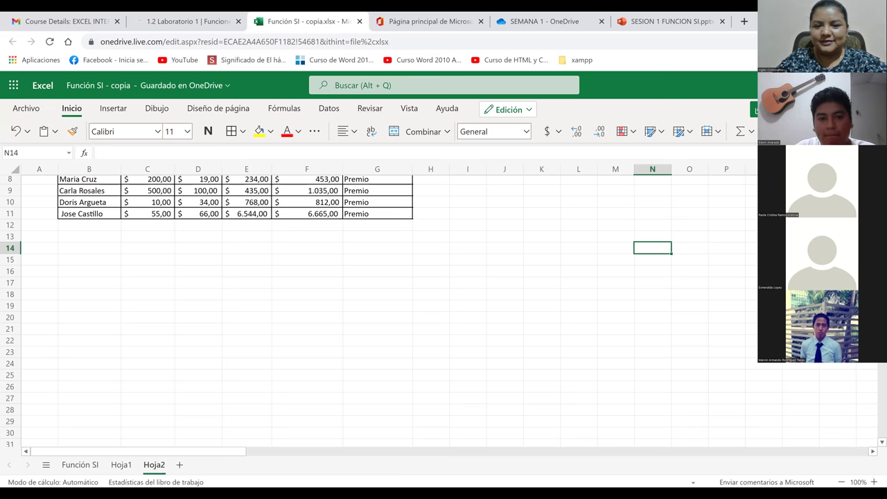
pyautogui.scroll(3, 443, 305)
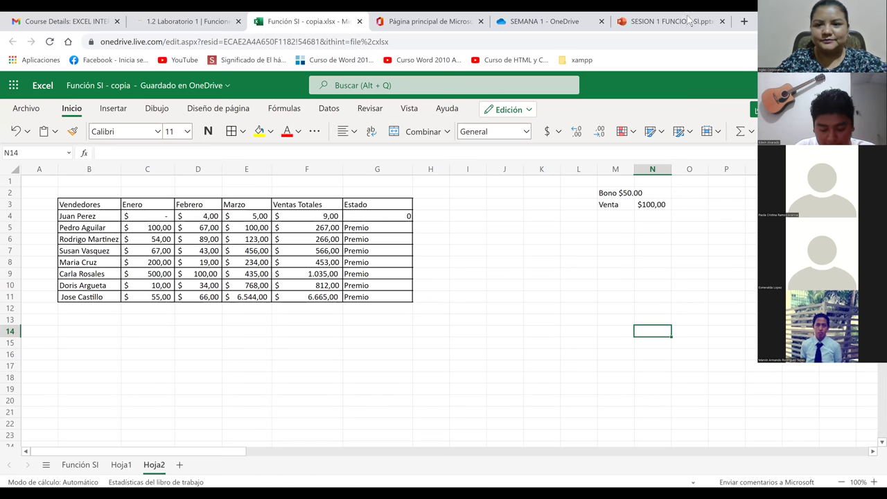
pyautogui.click(481, 333)
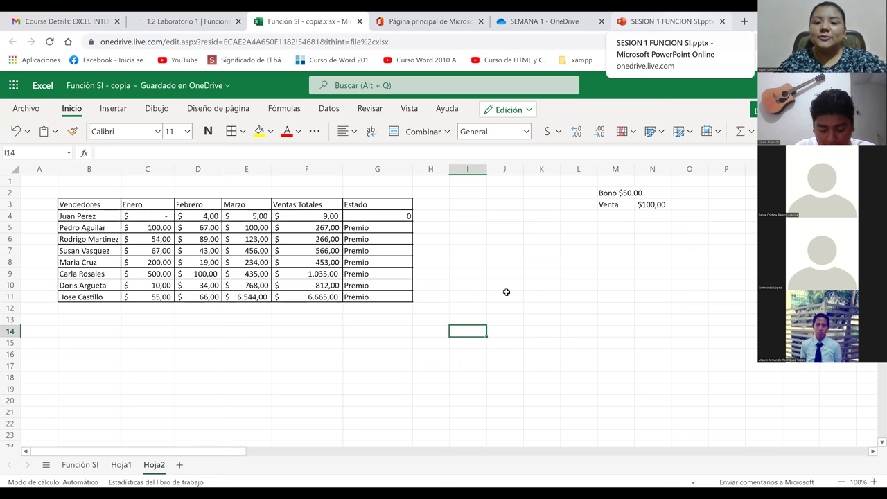